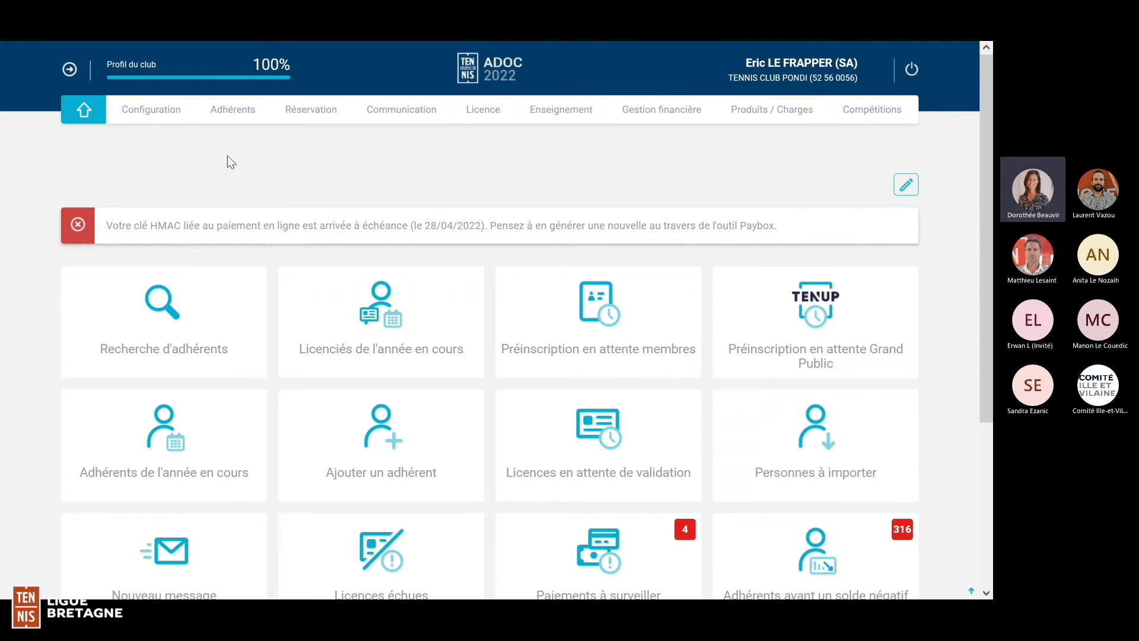
- Open the club's Paramétrage settings and display the list of membership years under Année adhésion
click(168, 116)
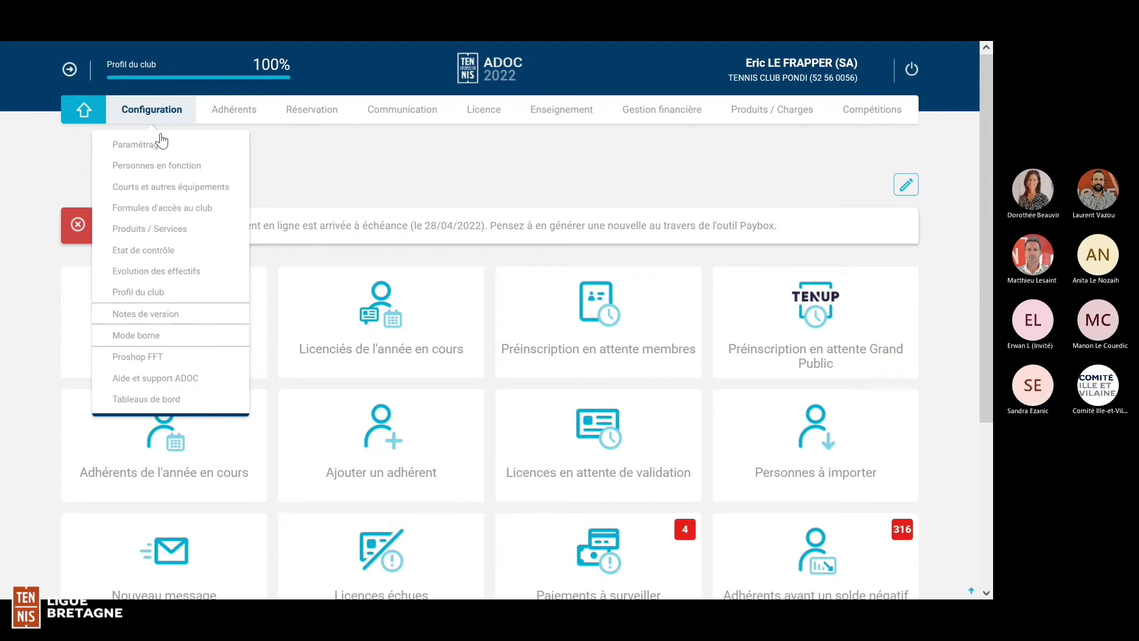
click(160, 145)
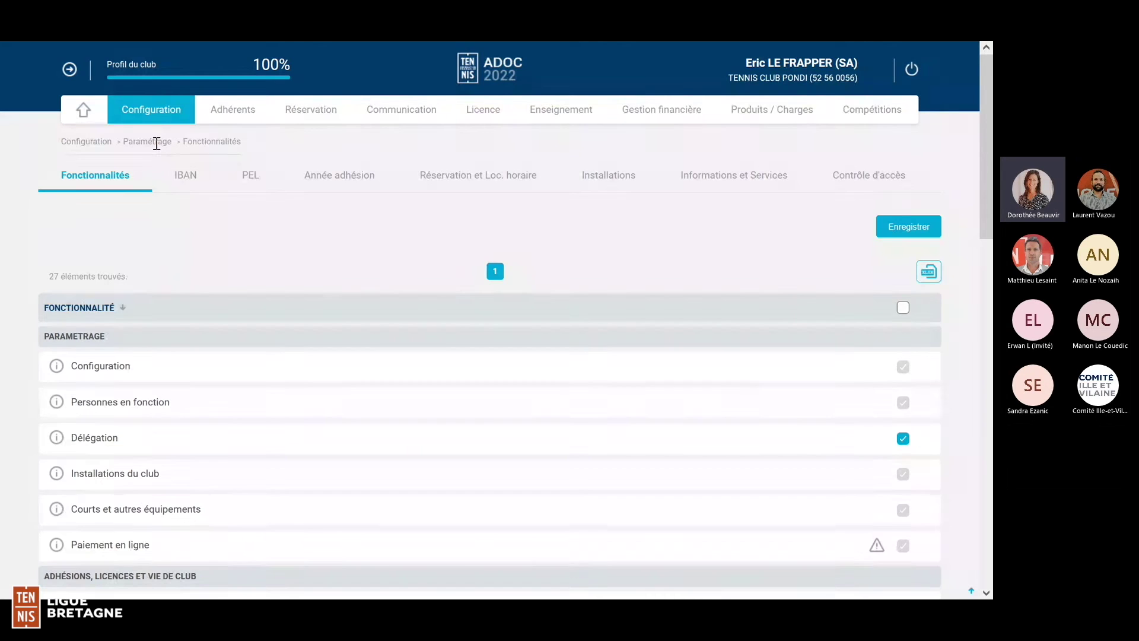
click(339, 178)
scroll(375, 265, down, 2)
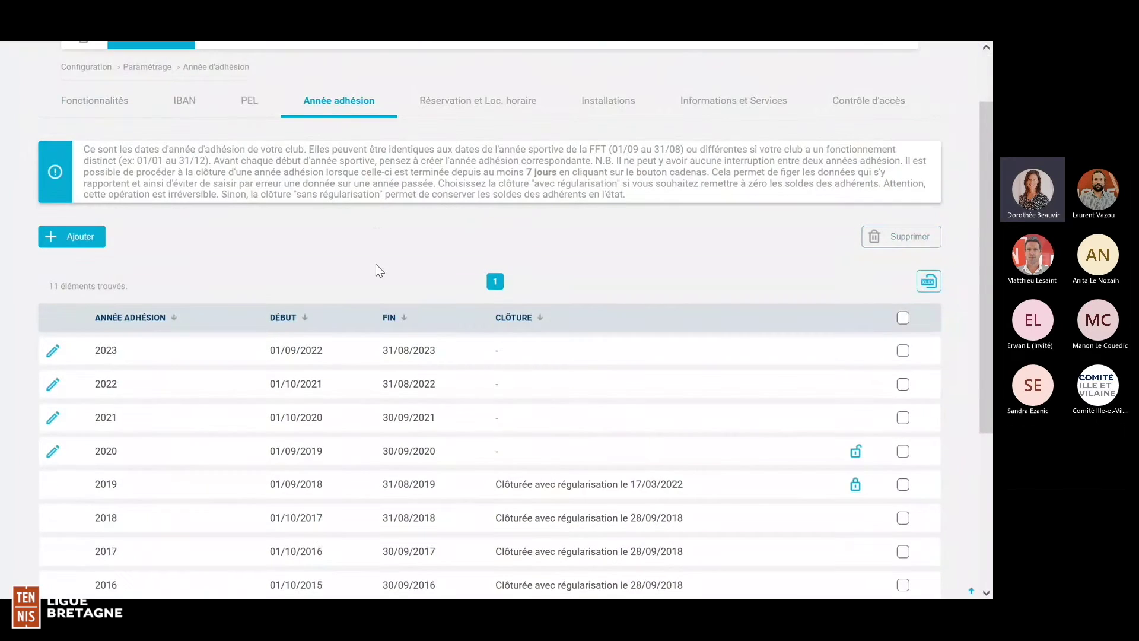
scroll(375, 265, down, 1)
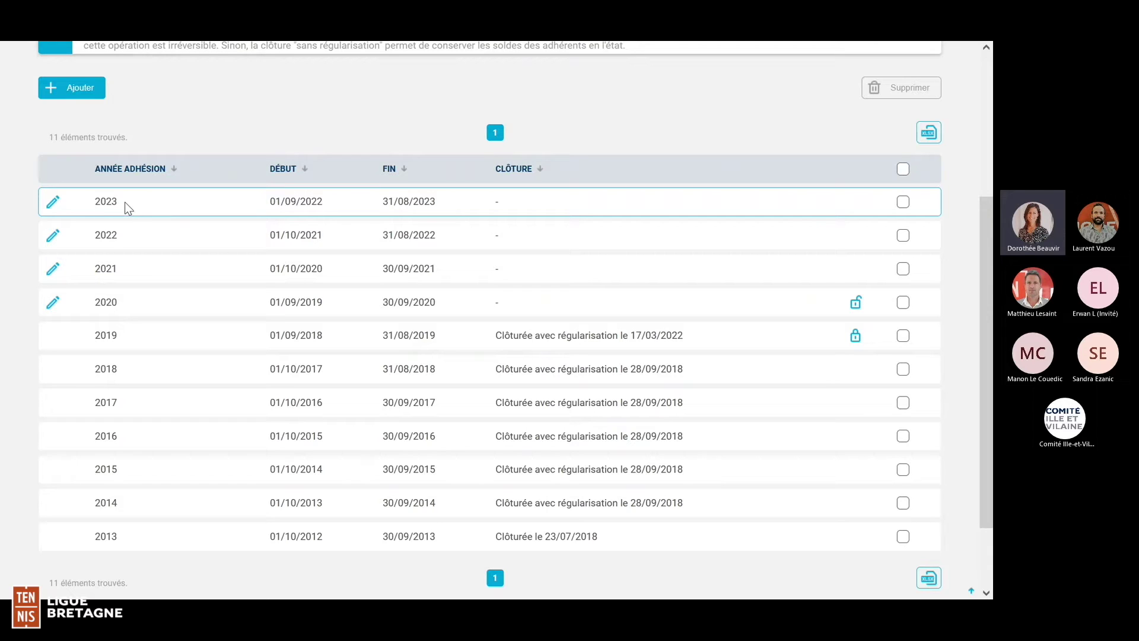
- Add the 2024 membership year running from 01/09/2023 to 31/08/2024 and save it
click(80, 89)
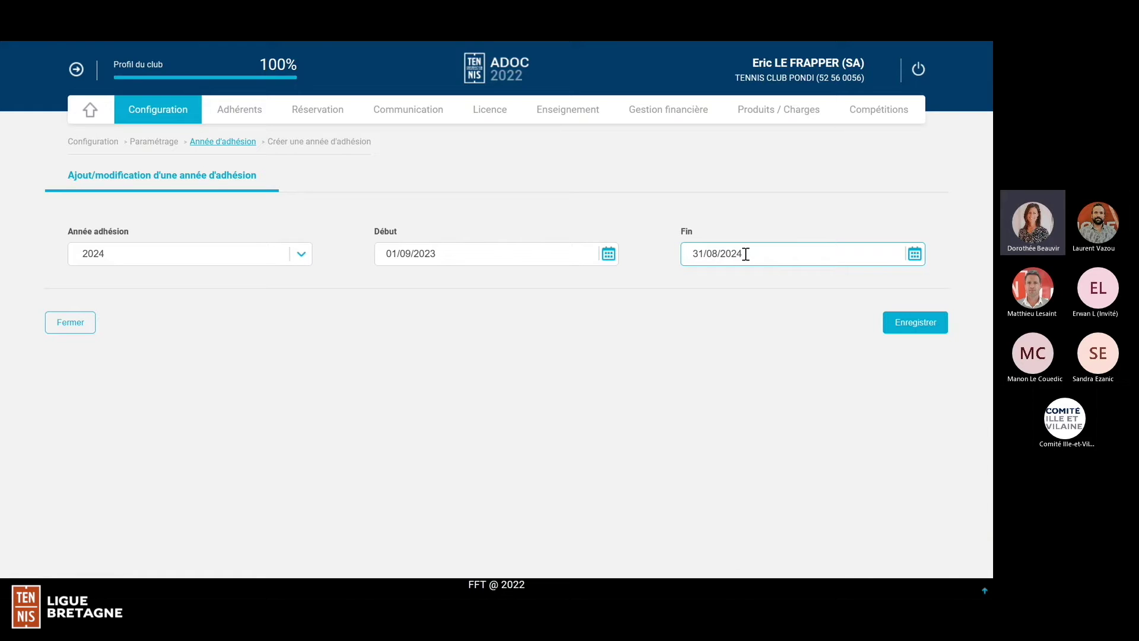
click(500, 254)
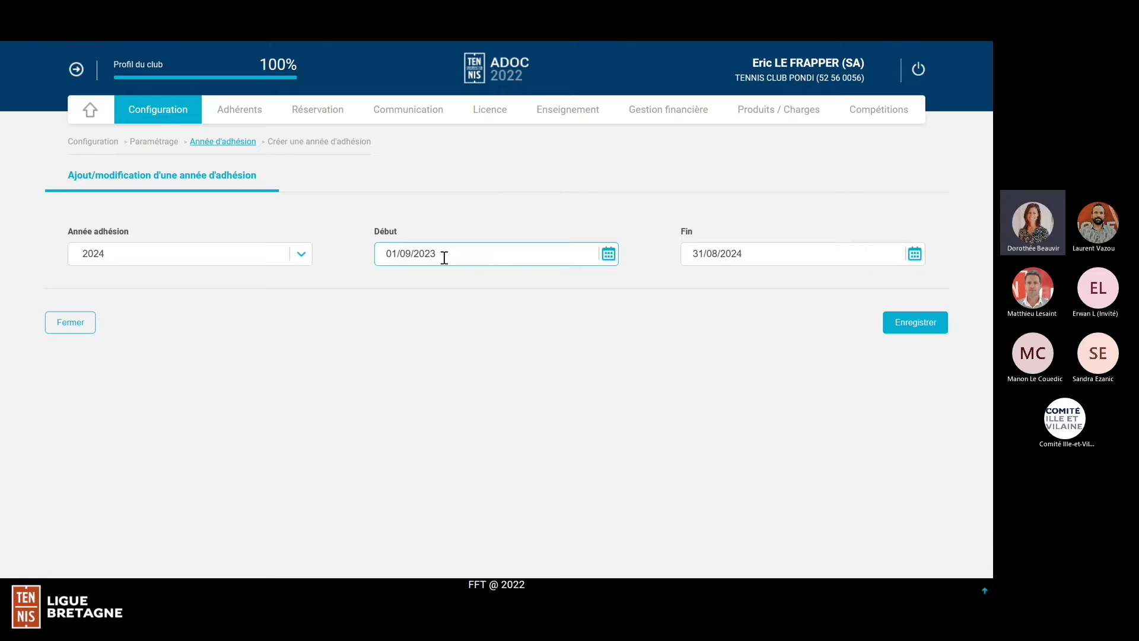
click(701, 252)
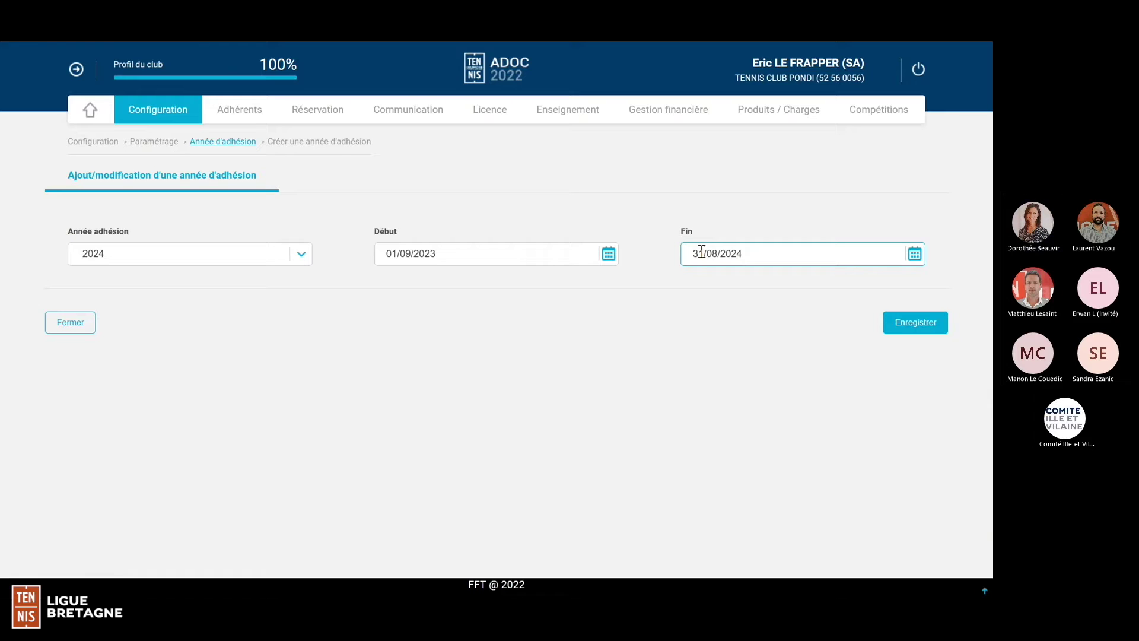
click(712, 278)
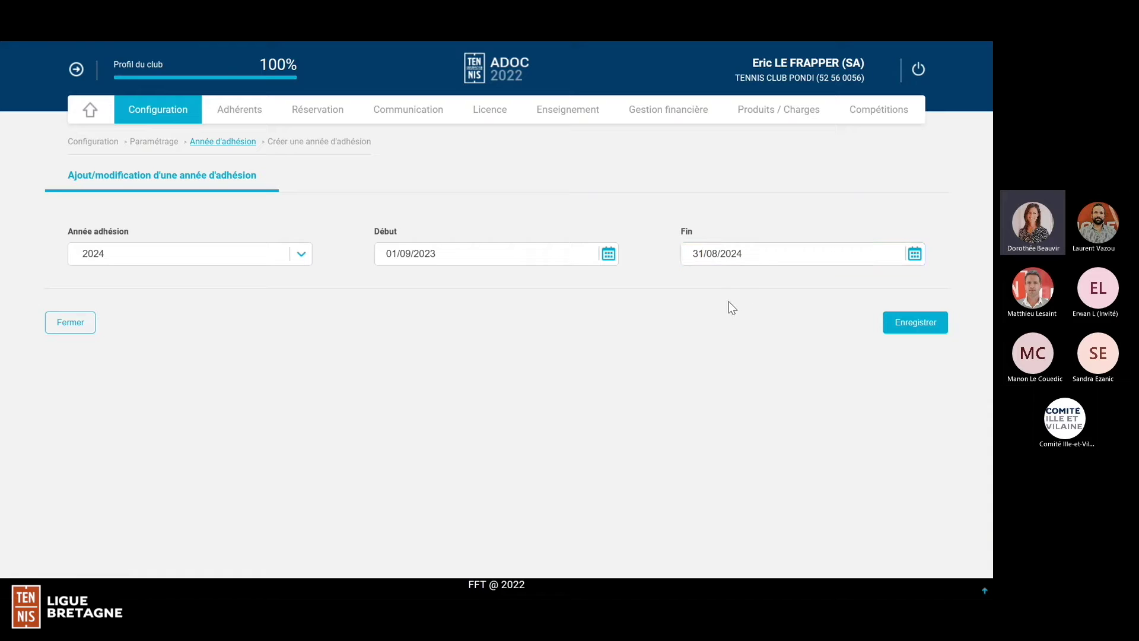
click(915, 328)
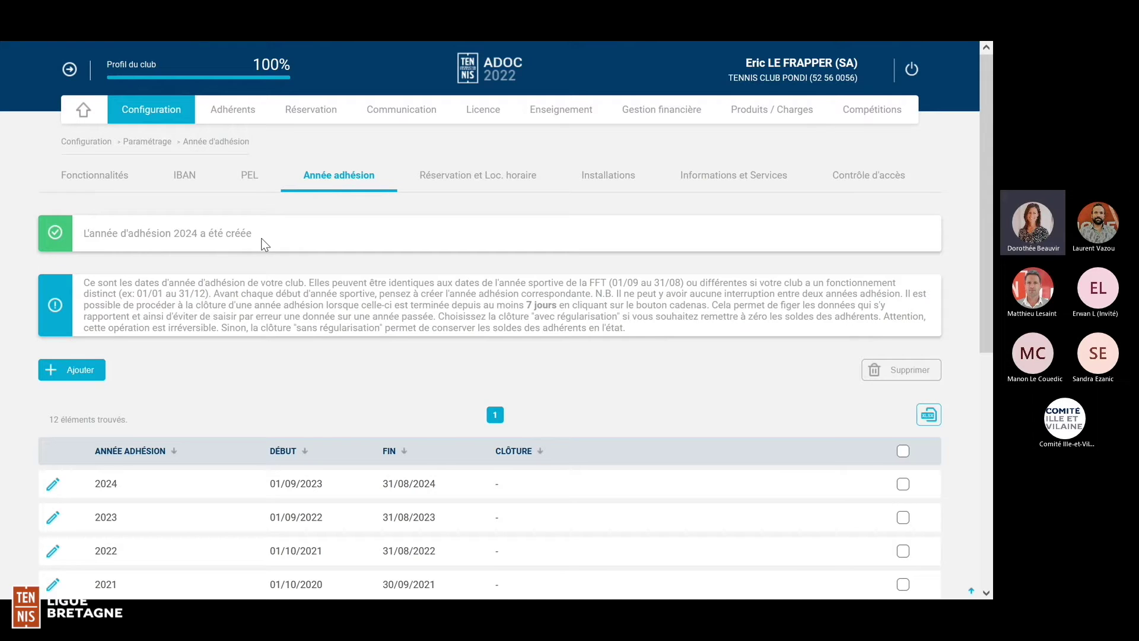
- Go to the club access formulas (Formules d'accès au club) and open the formula "A/ Cotisation seule" for editing
mouse_move(175, 119)
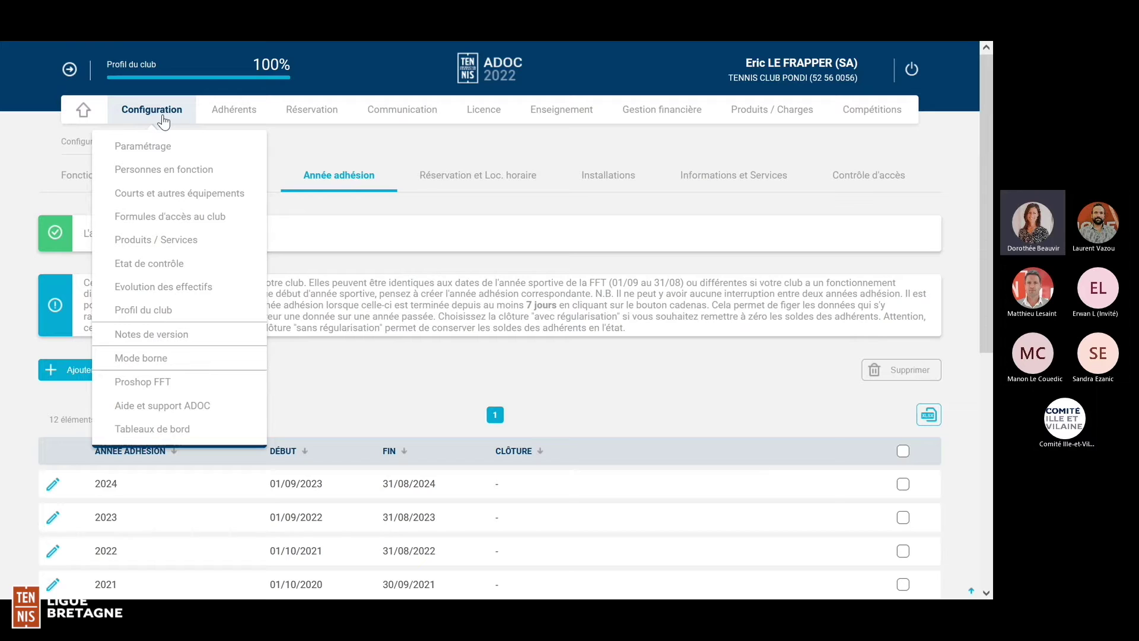
click(169, 217)
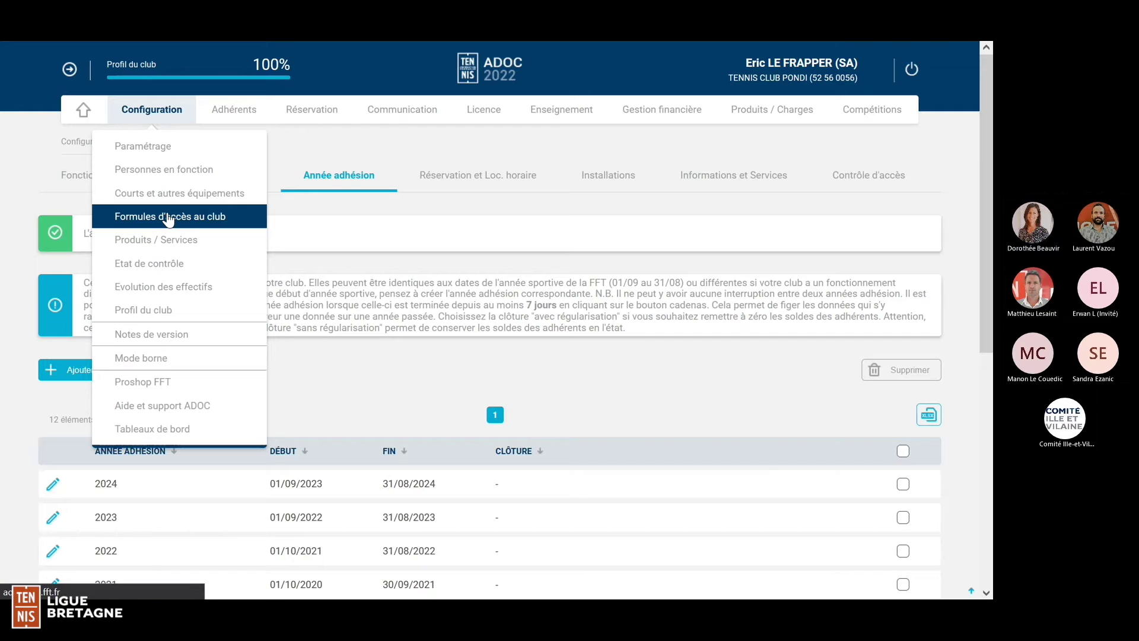
scroll(356, 379, down, 3)
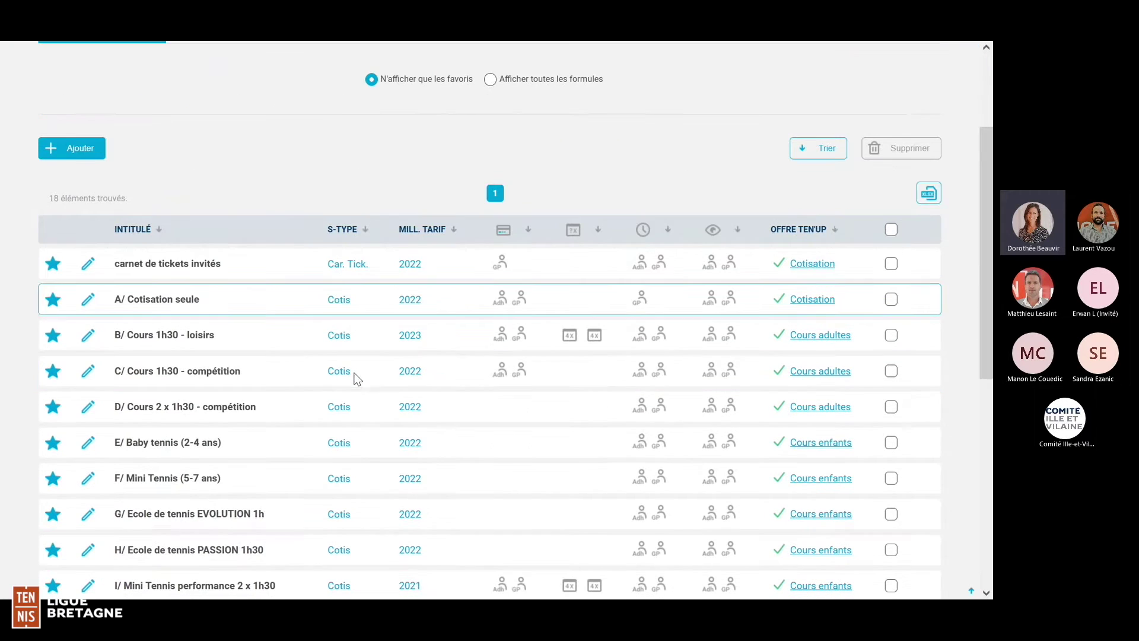
scroll(356, 378, down, 1)
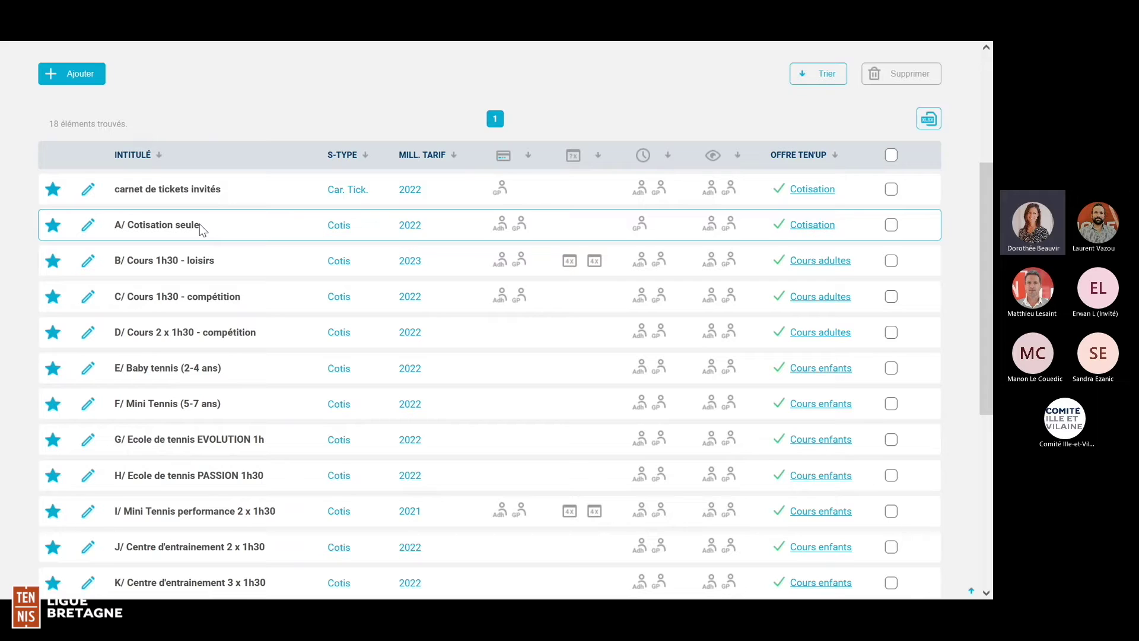
click(87, 230)
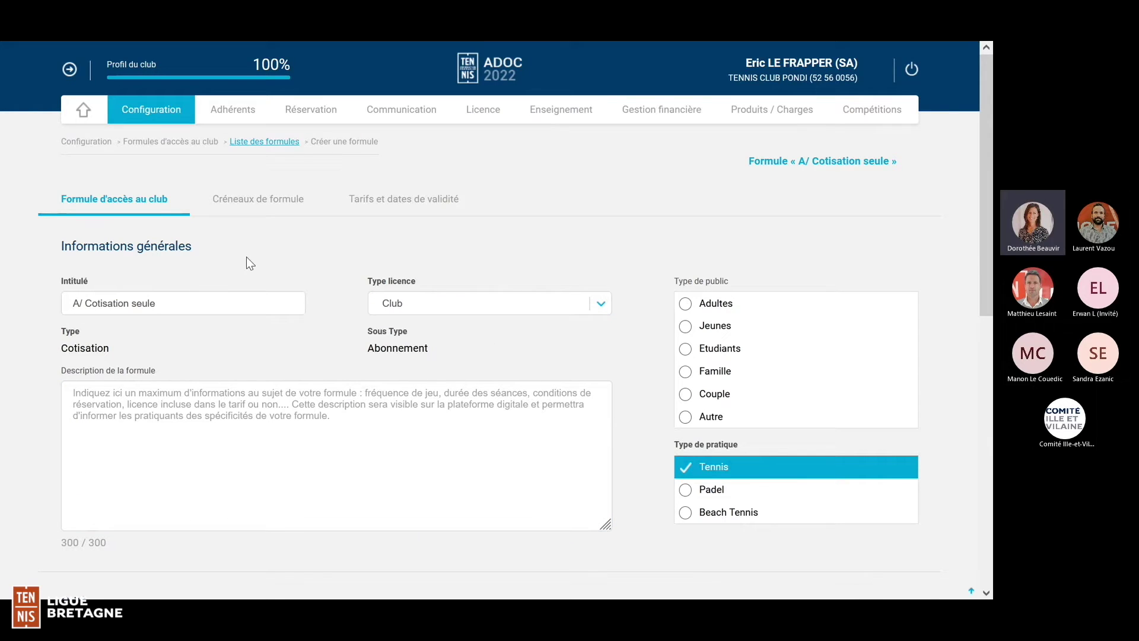
- Check the formula's time slots and existing rates, and start creating a new rate under Tarifs et dates de validité
click(244, 203)
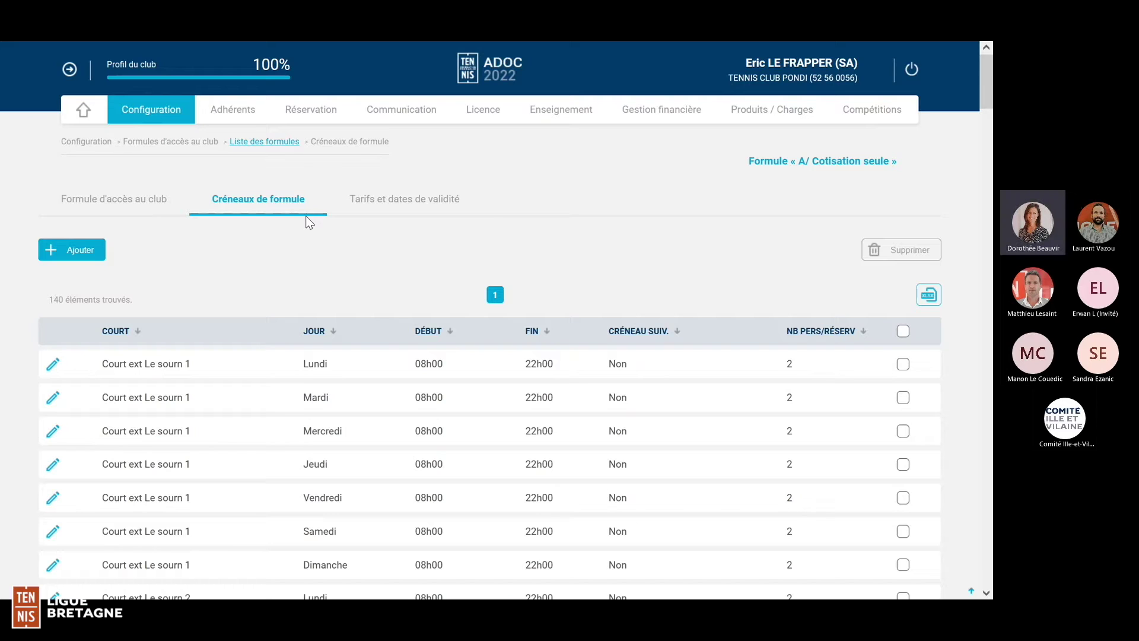
click(394, 206)
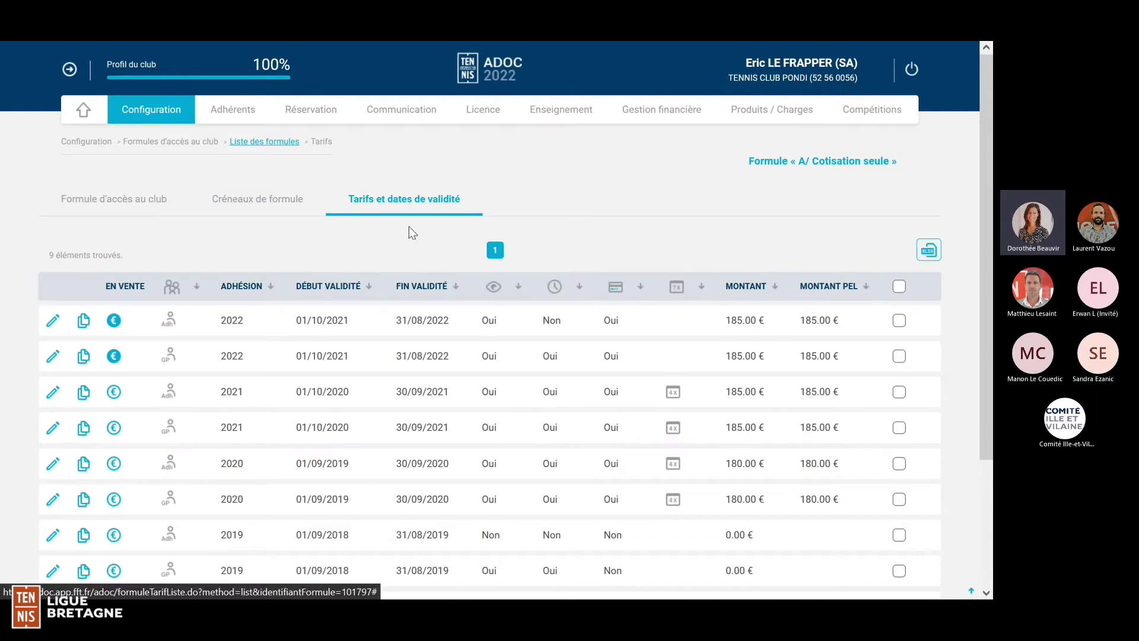
scroll(409, 229, down, 2)
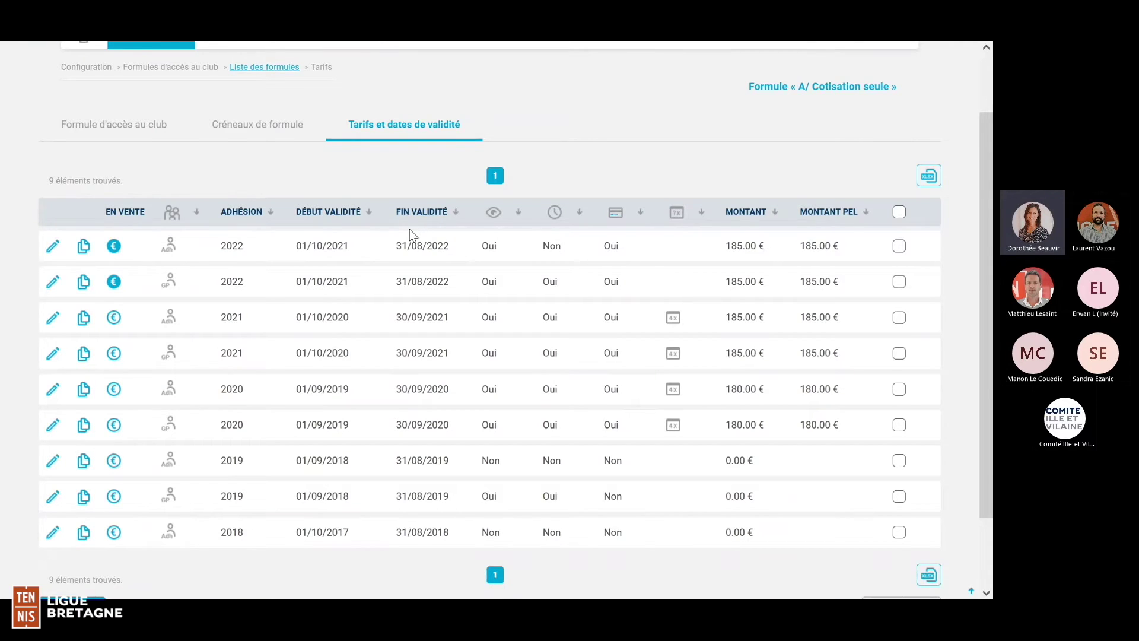
scroll(409, 229, down, 2)
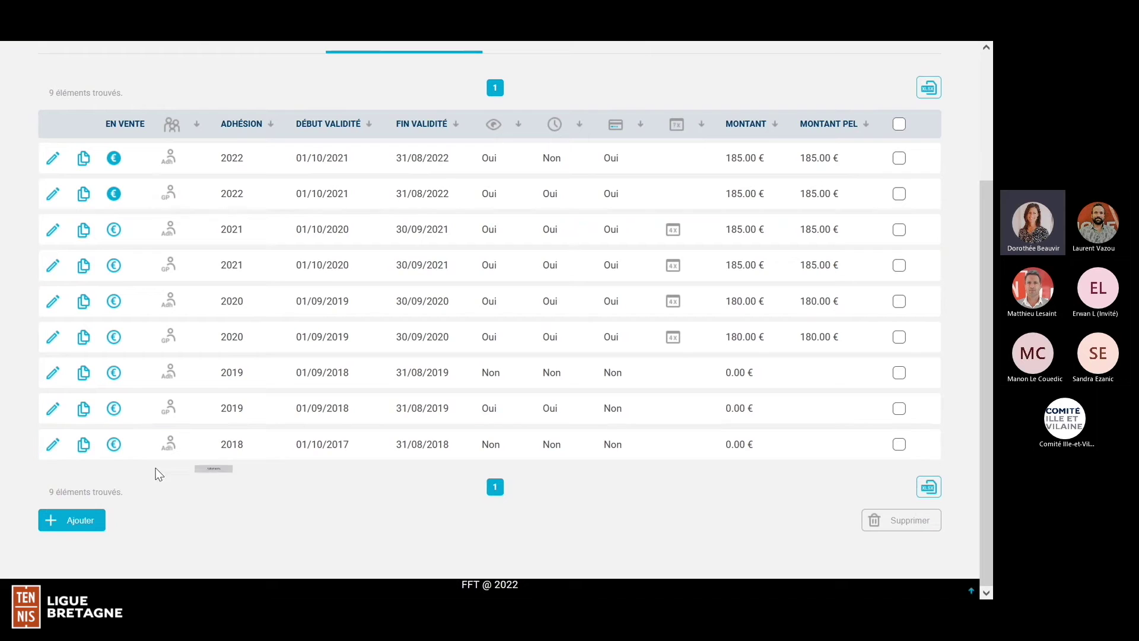
click(86, 524)
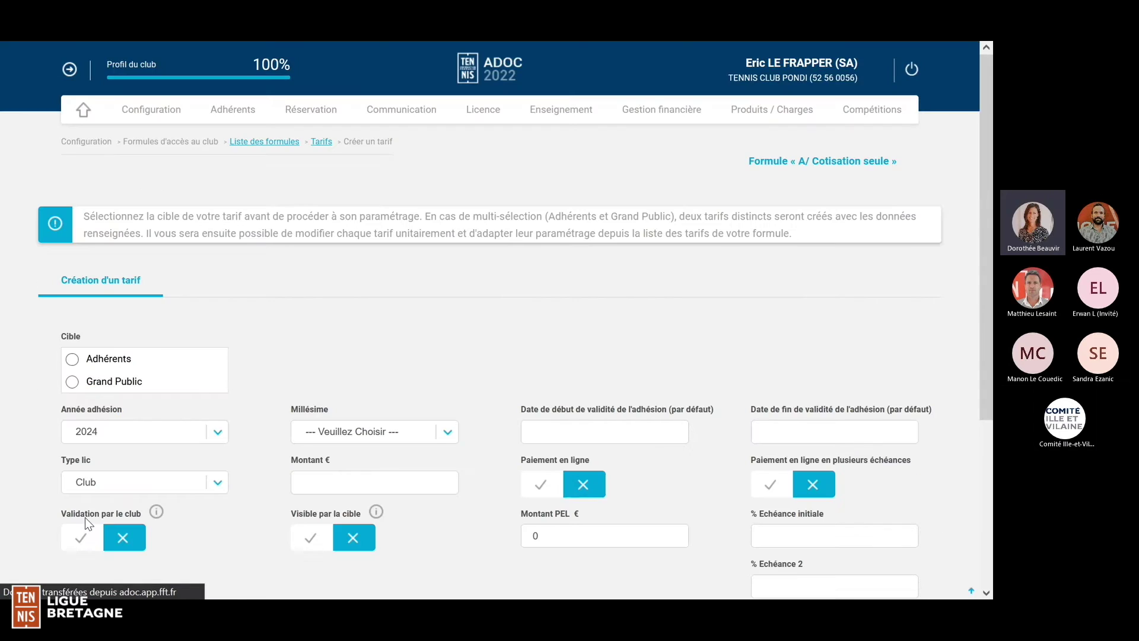
- Target the new rate at both Adhérents and Grand Public, with membership year 2023 and millésime 2023
scroll(142, 468, down, 2)
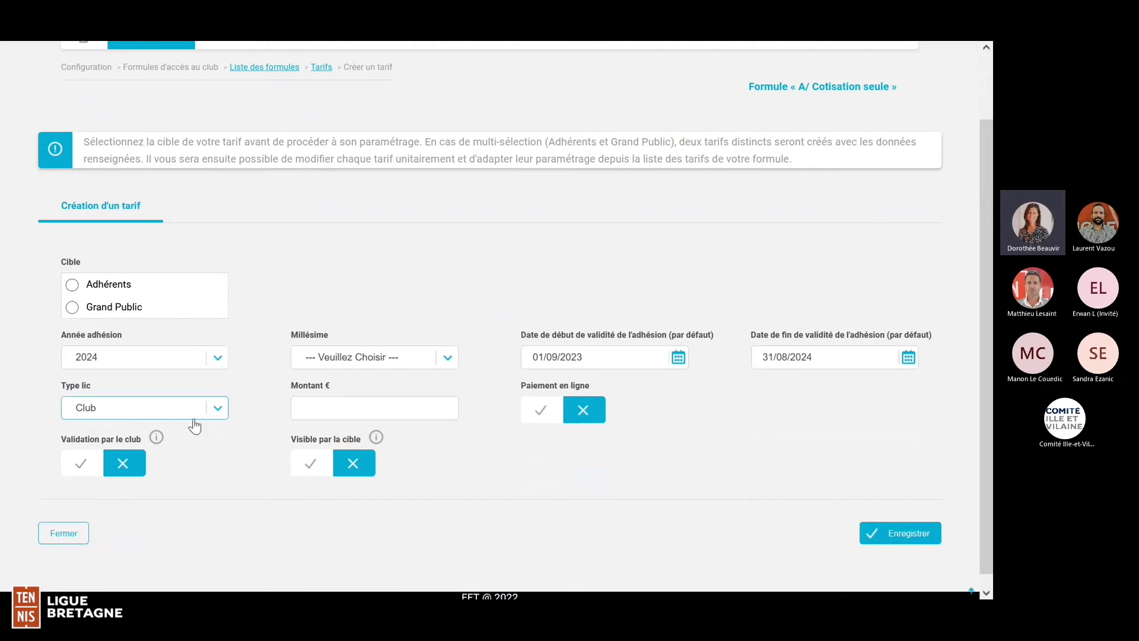
click(76, 288)
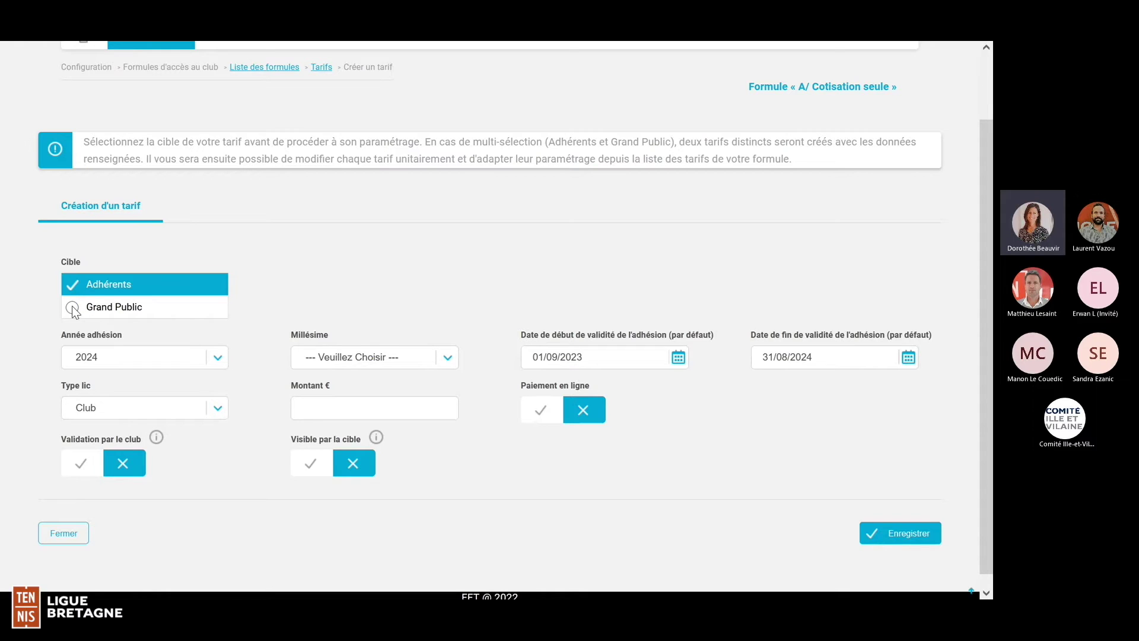
click(72, 306)
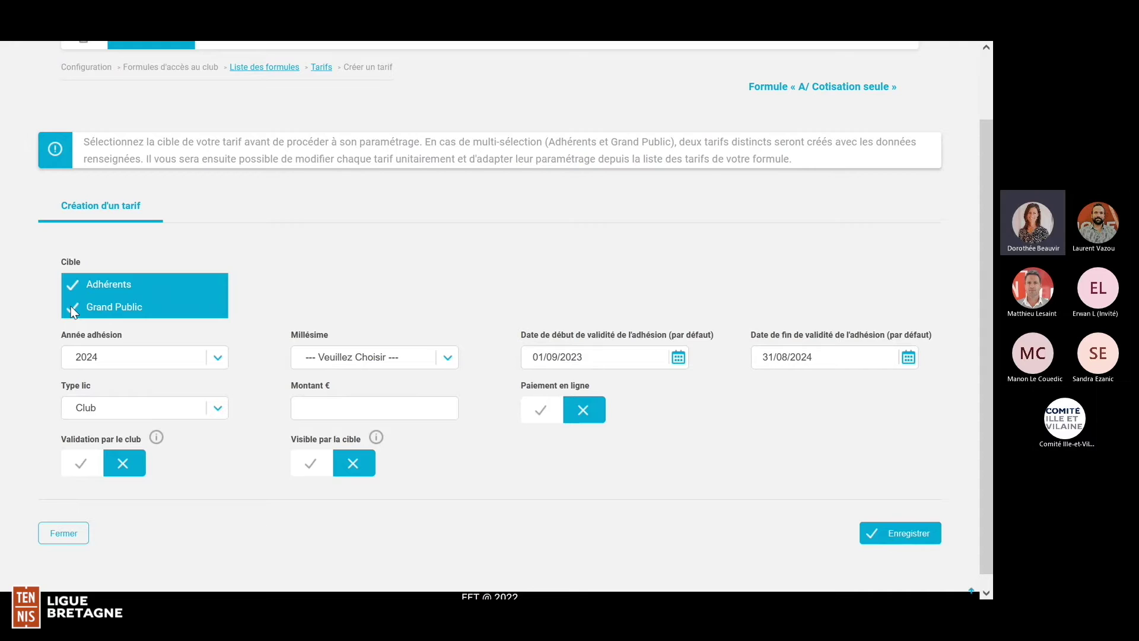
click(217, 359)
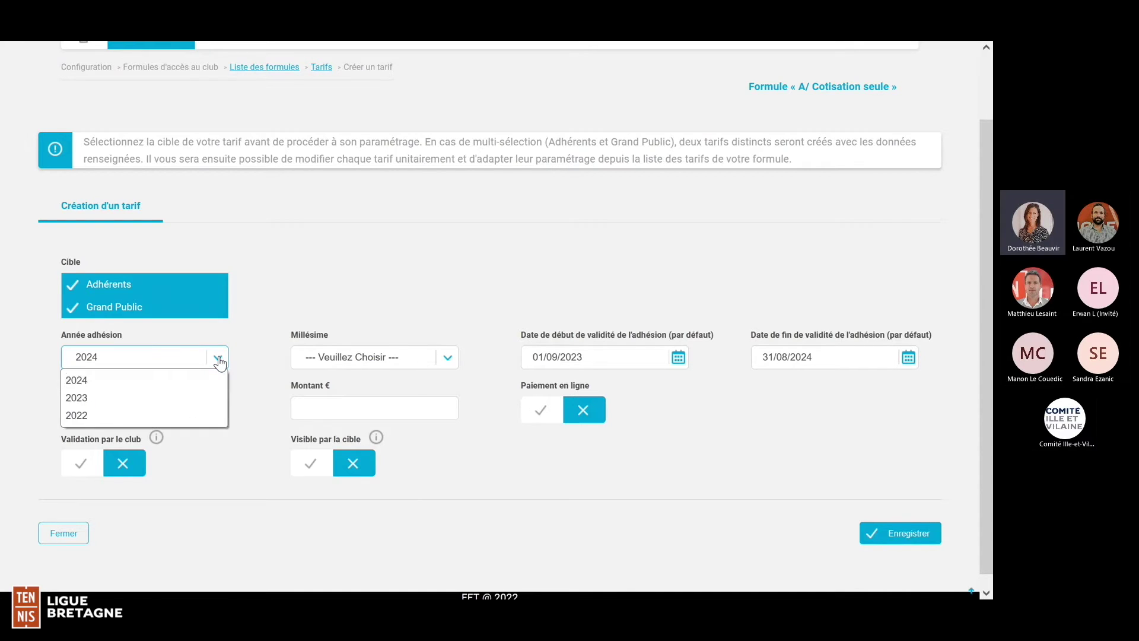
click(87, 400)
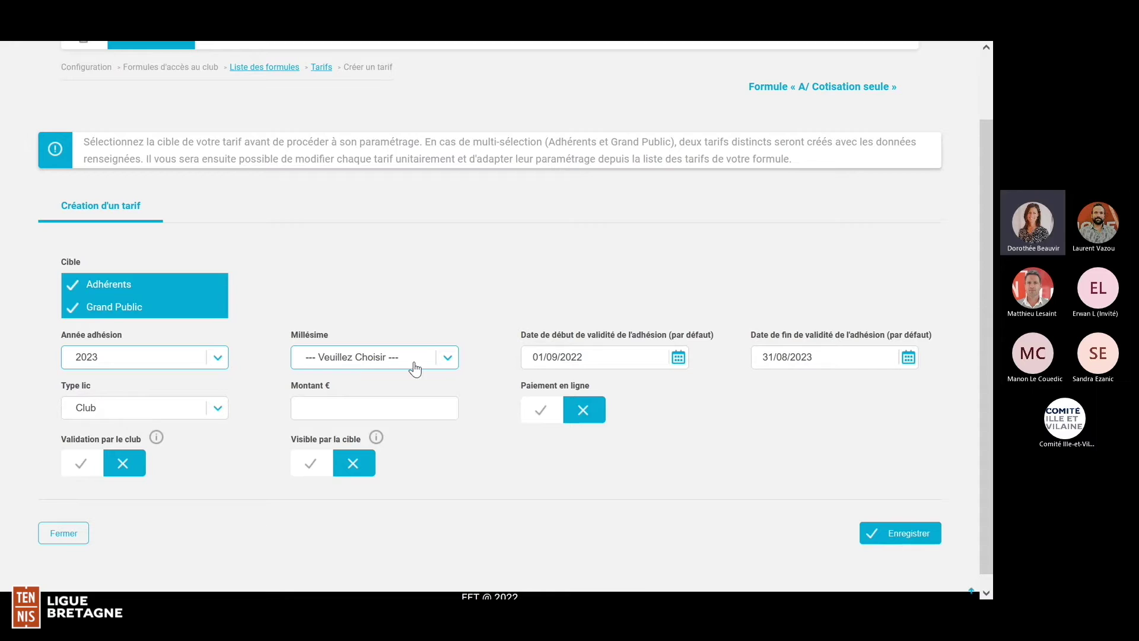
click(449, 359)
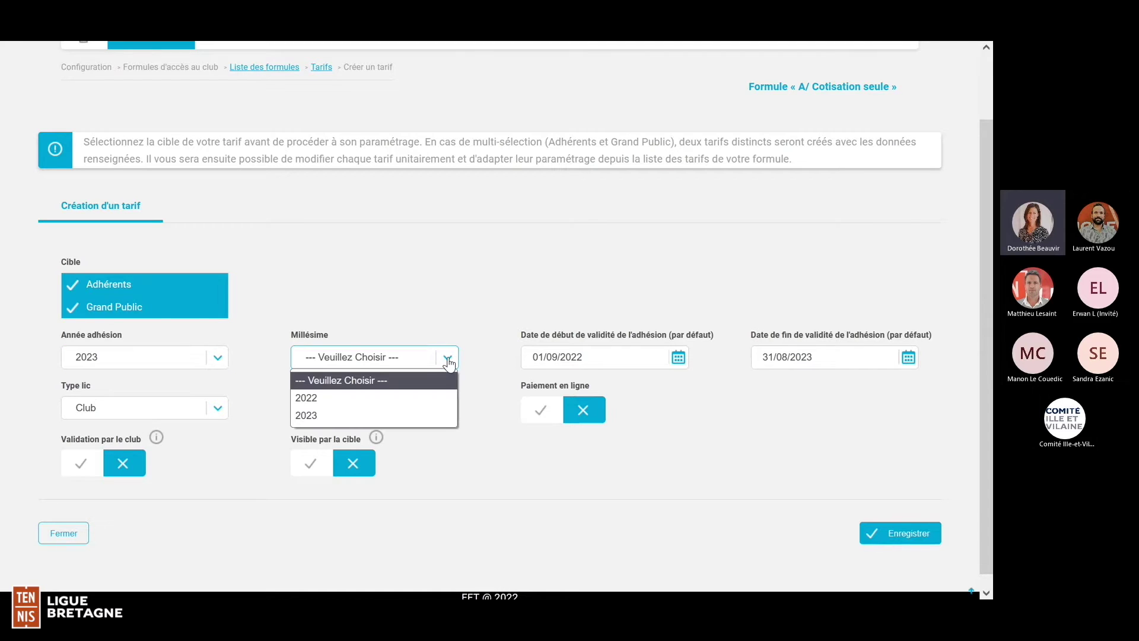
click(316, 417)
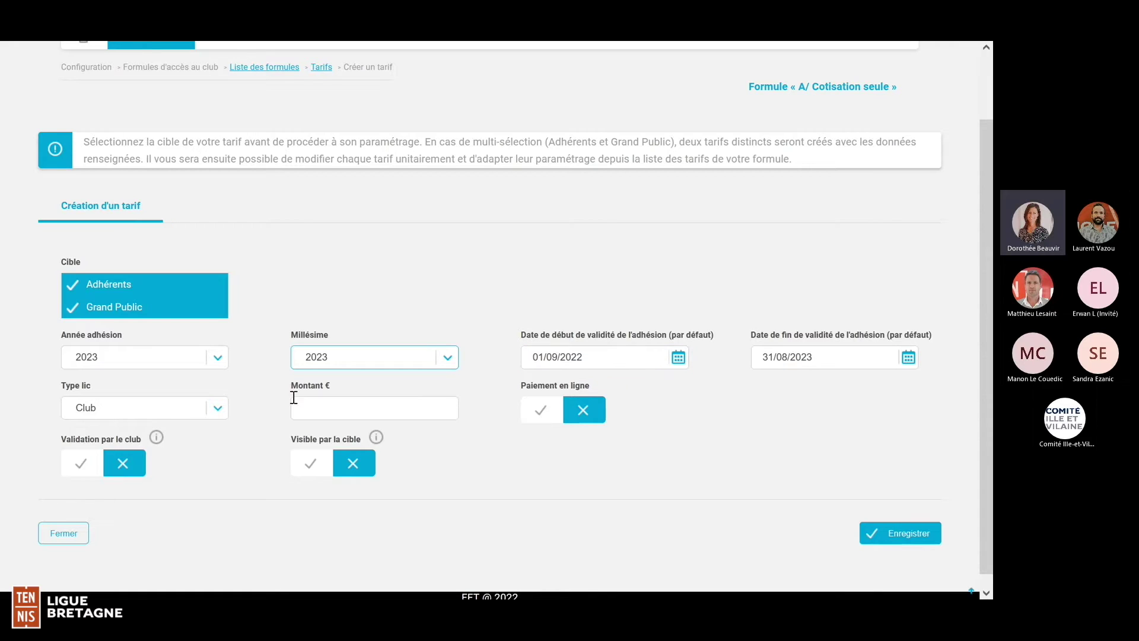
- Keep the licence type as Club and set the rate's Montant to 185.00 €
click(218, 408)
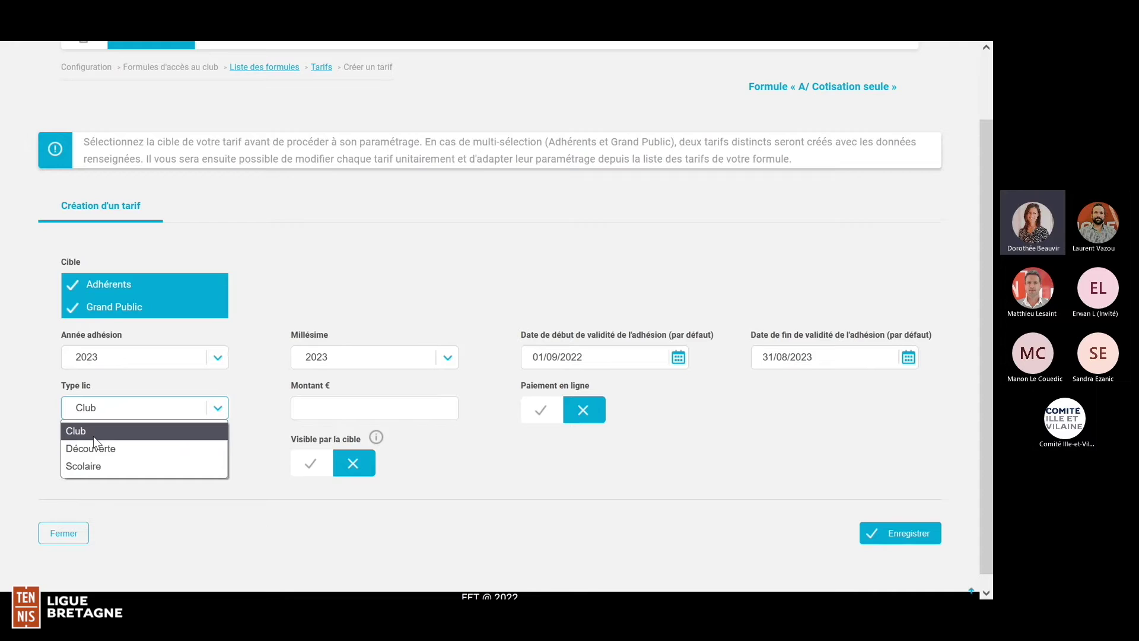
click(303, 408)
text(185)
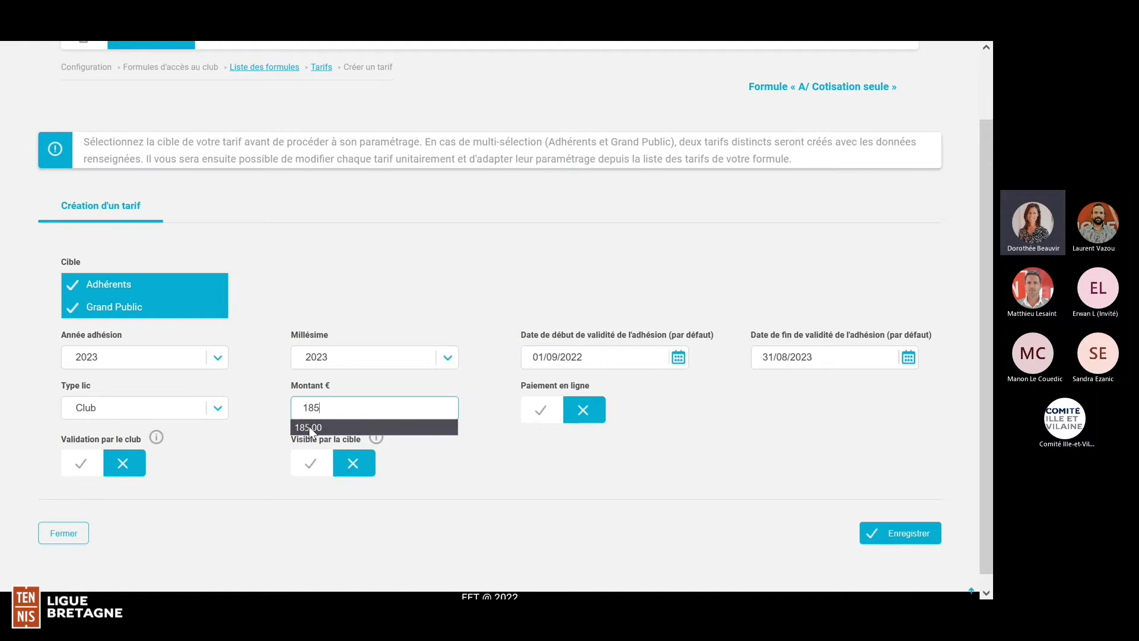
click(310, 428)
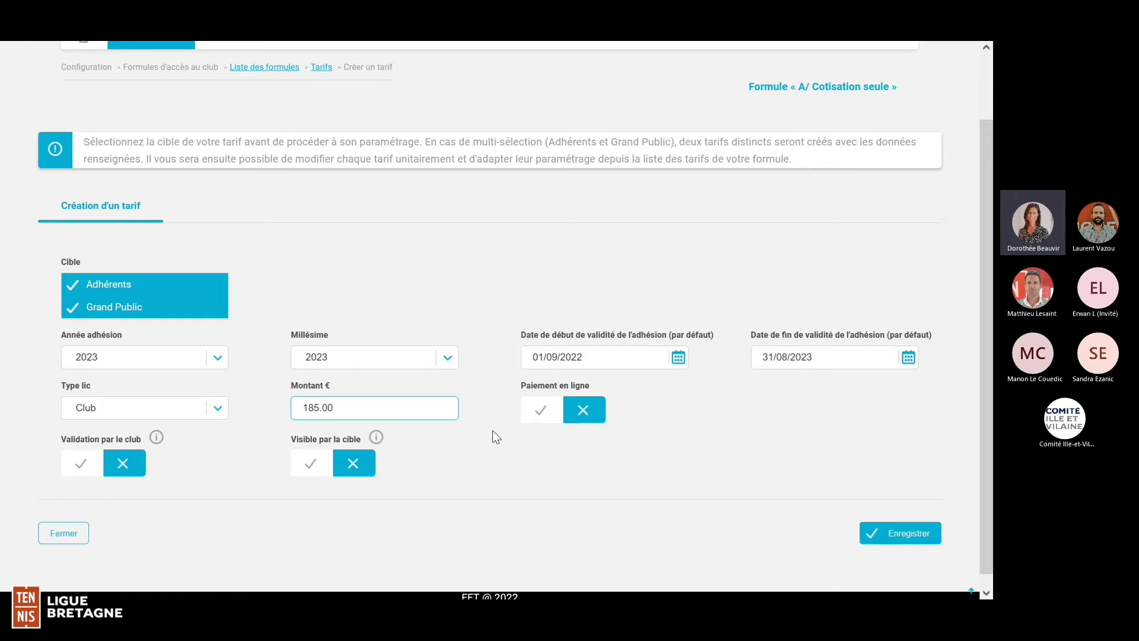
- Enable online payment (Paiement en ligne) for the rate and set the Montant PEL to 180.00 €
click(541, 417)
click(541, 417)
click(537, 457)
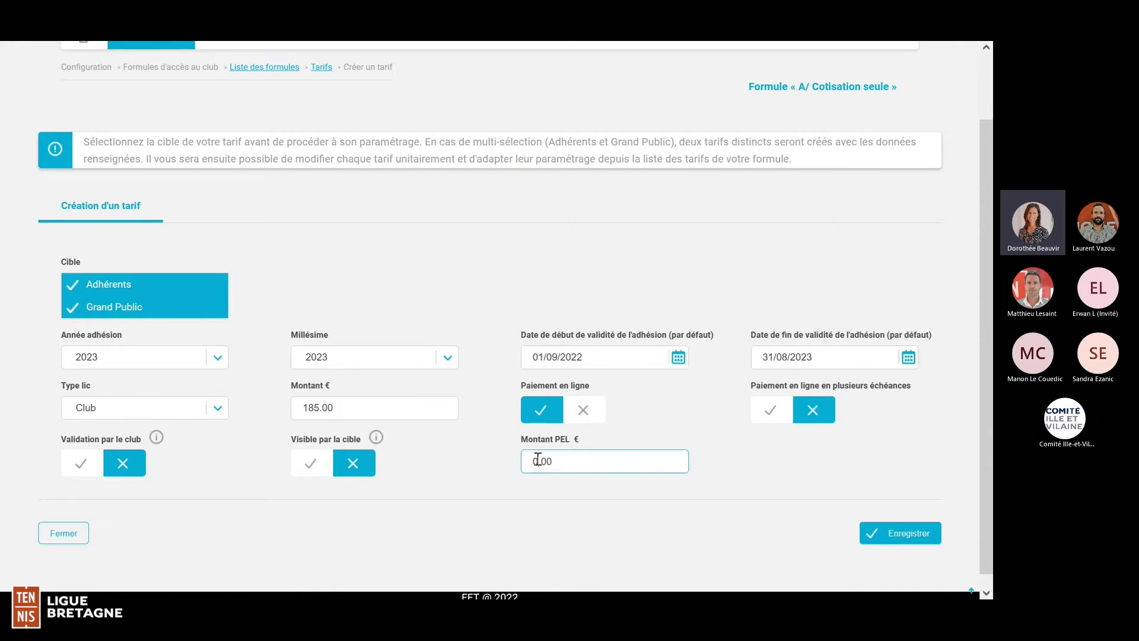
click(537, 458)
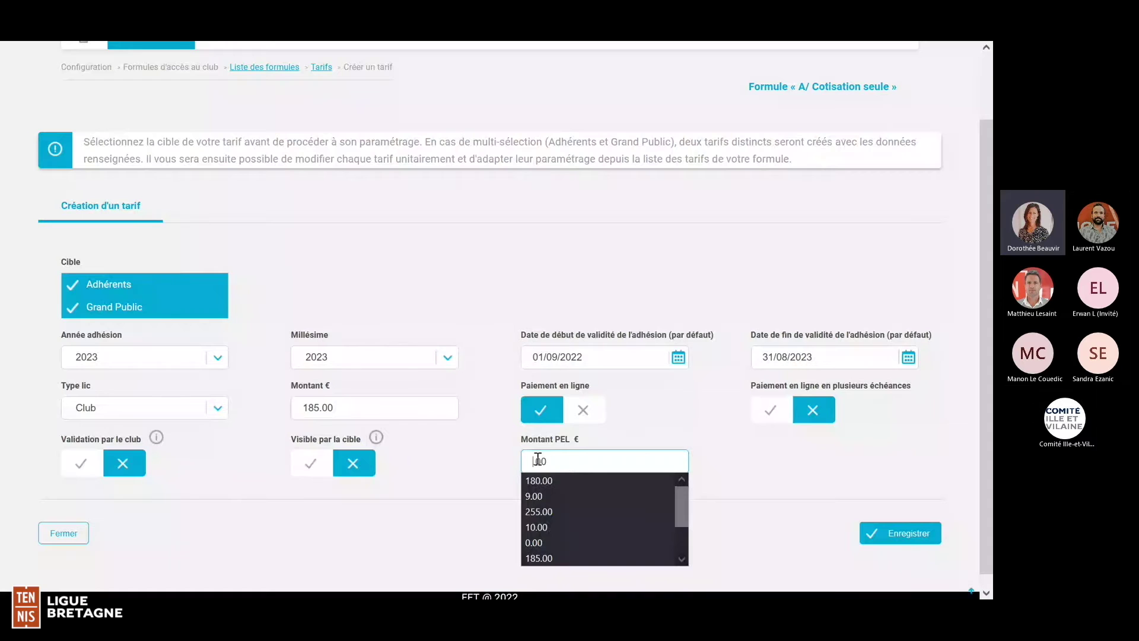
text(18)
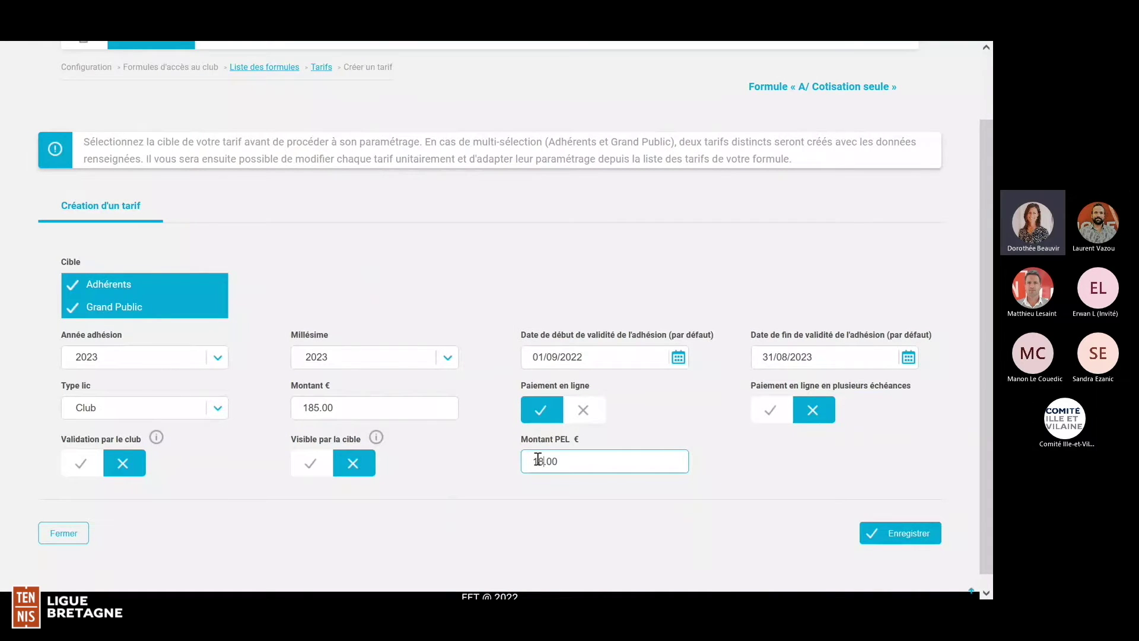
text(0)
click(540, 480)
- Enable online payment in several instalments (Paiement en ligne en plusieurs échéances) for the rate and check its four percentage fields
click(769, 411)
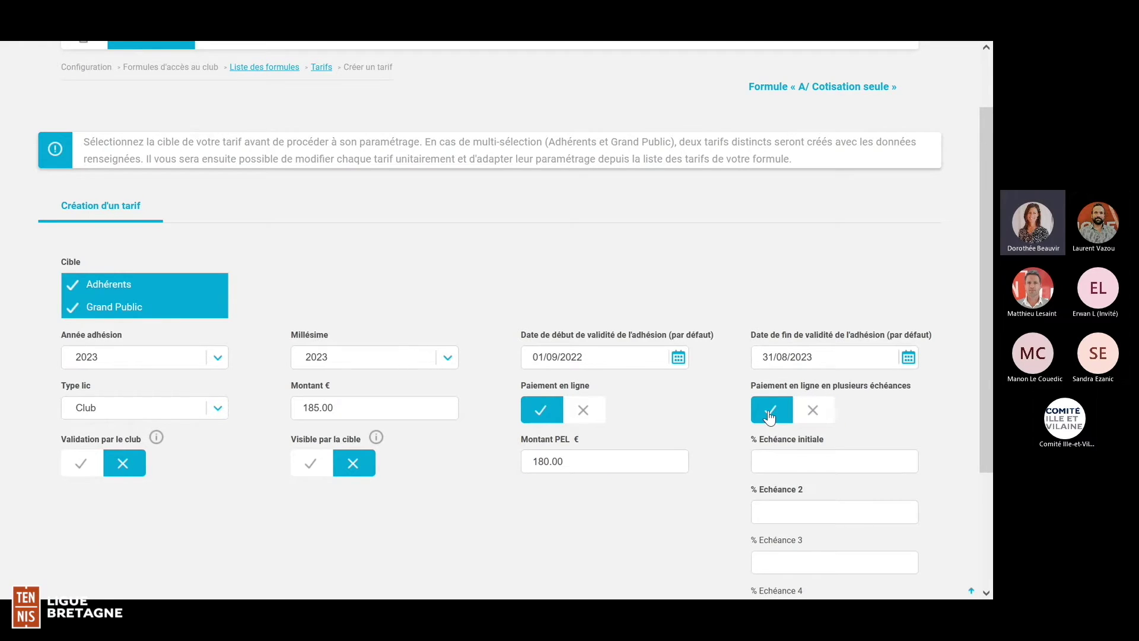
drag(985, 331, 988, 400)
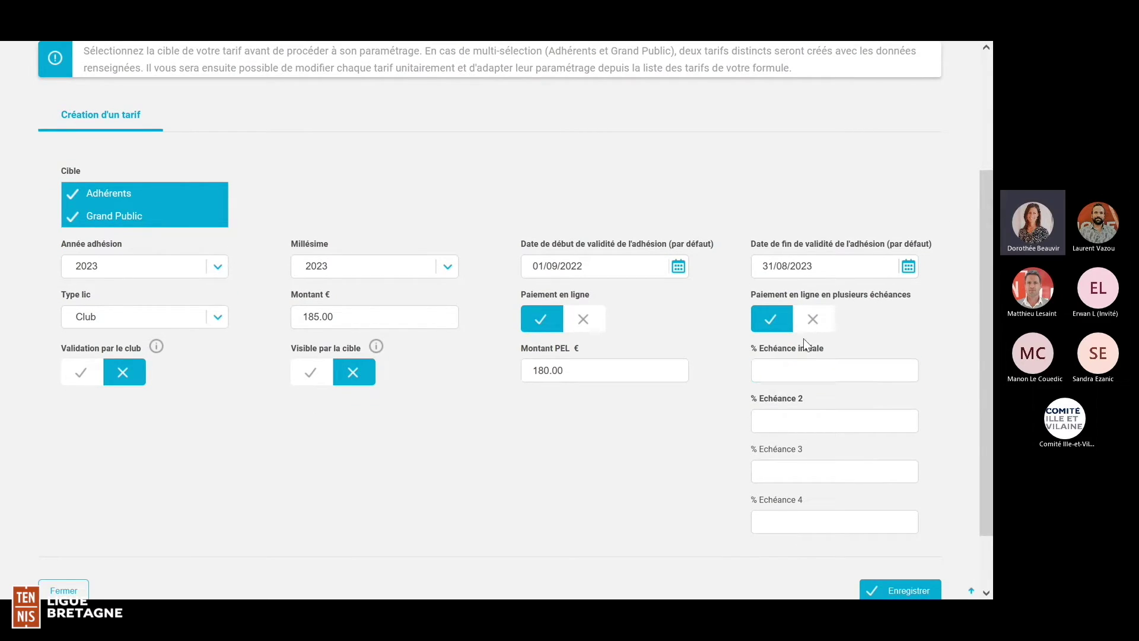
click(776, 361)
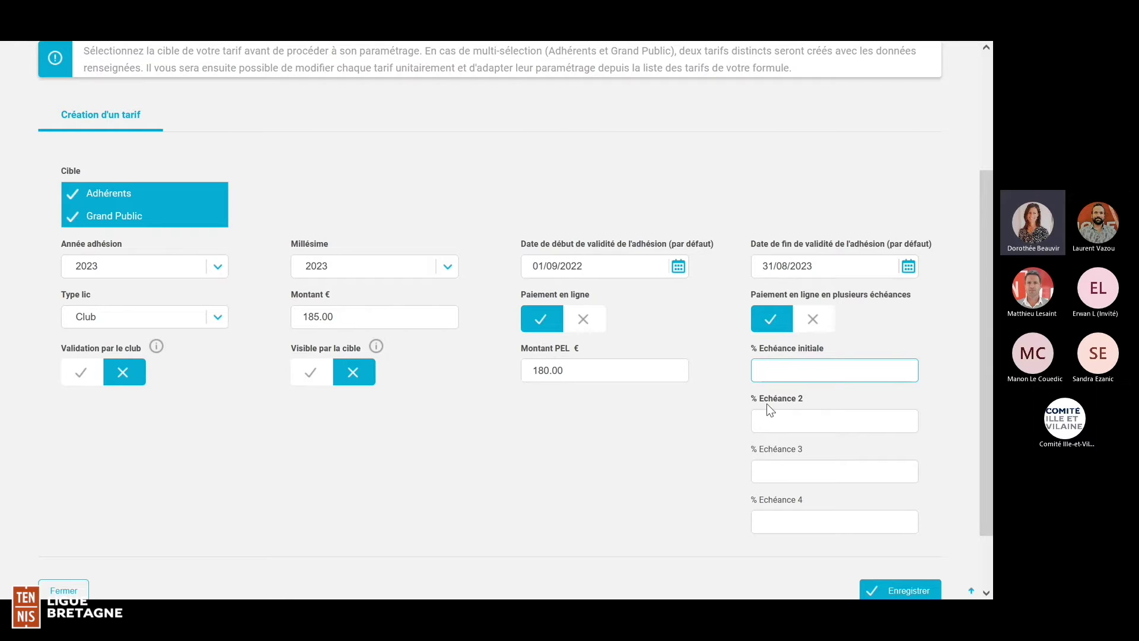
click(767, 423)
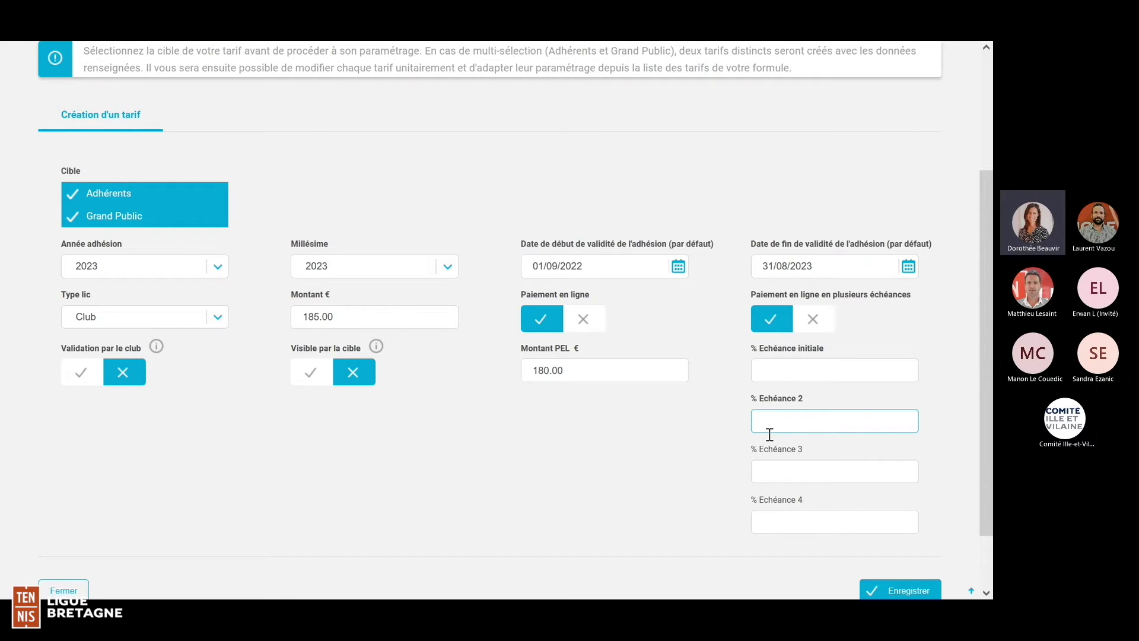
click(766, 474)
click(764, 524)
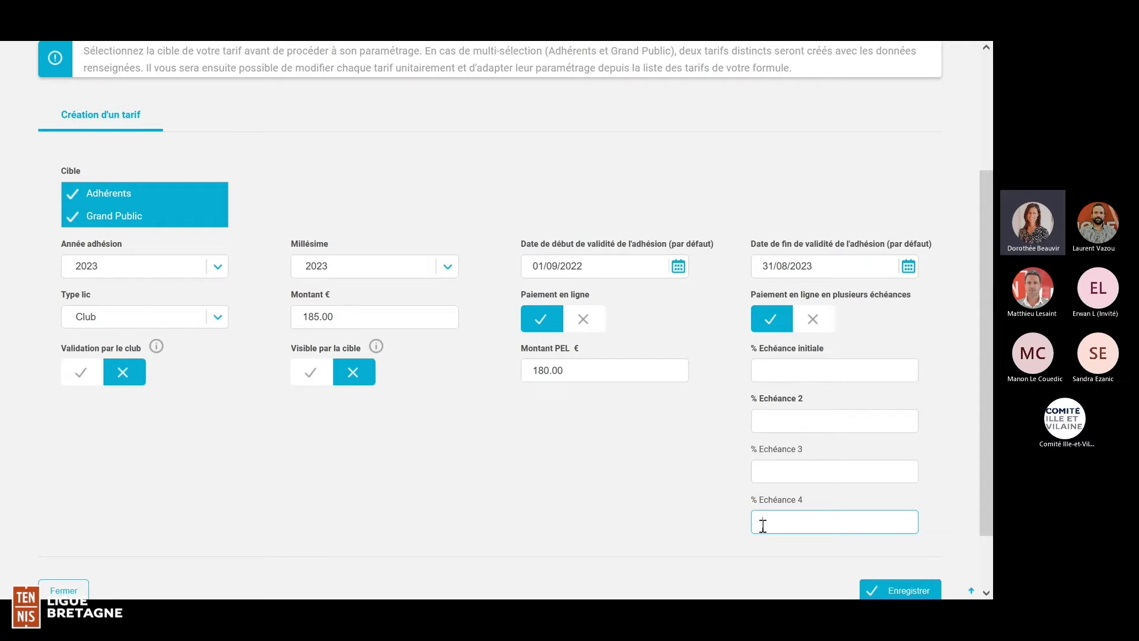
- Split the online payment into four equal instalments, setting % Echéance initiale and % Echéance 2, 3 and 4 to 25 each
click(762, 370)
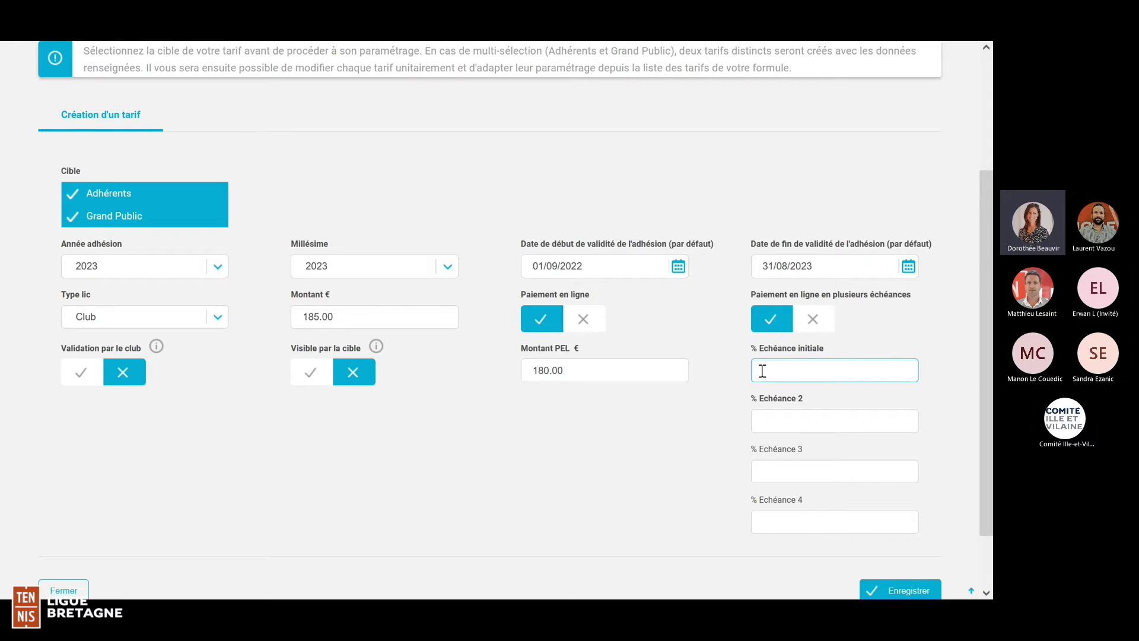
text(25)
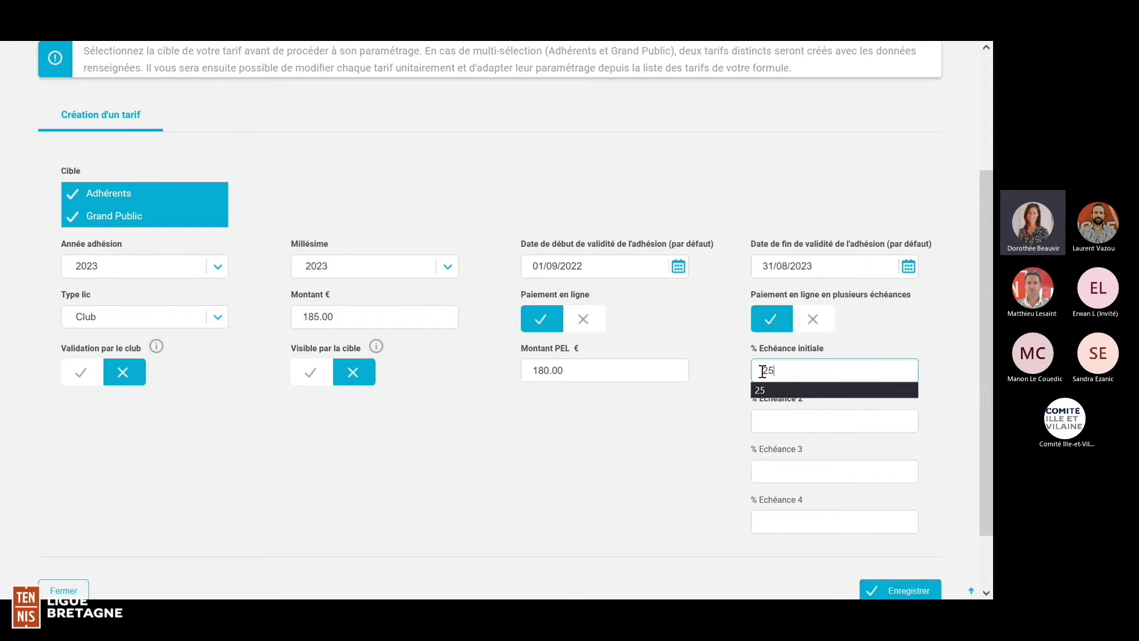
click(768, 417)
text(25)
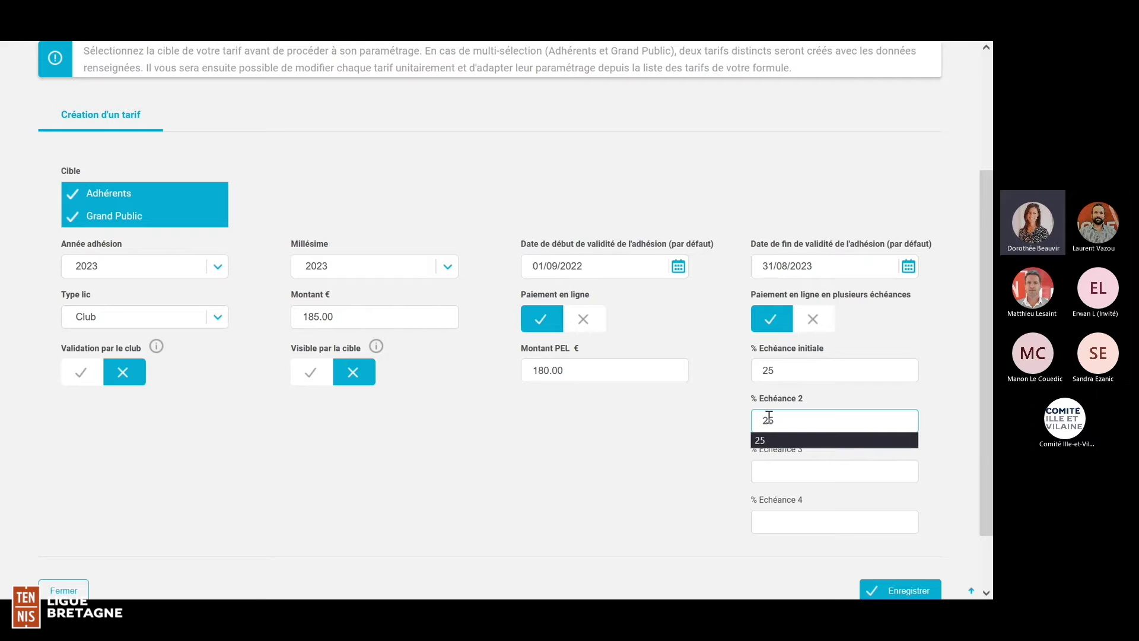
click(768, 469)
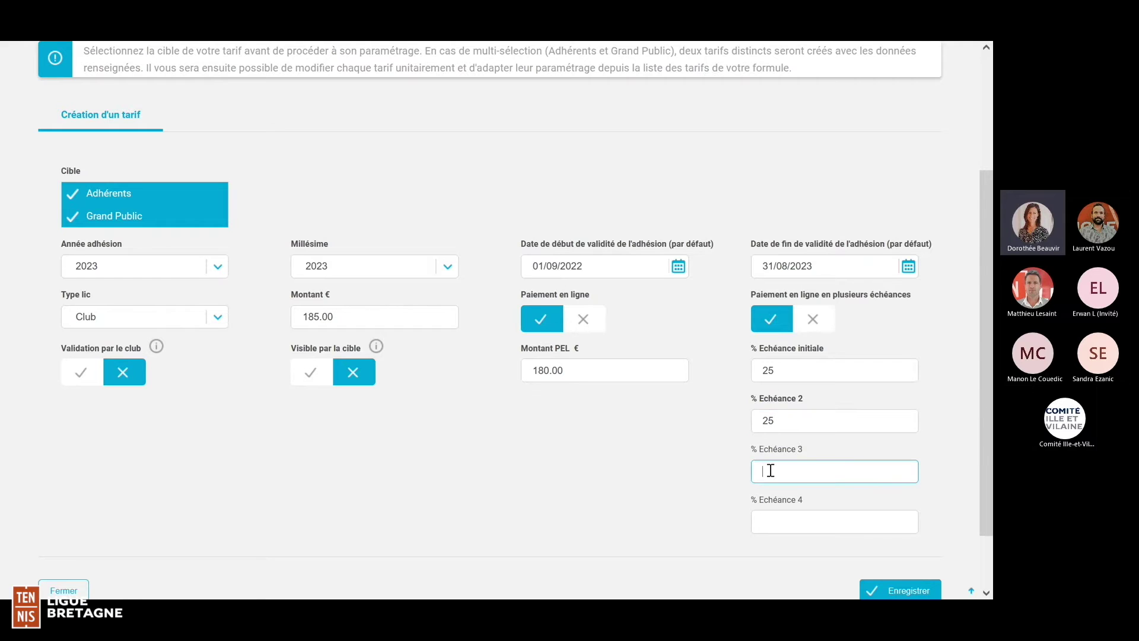
text(25)
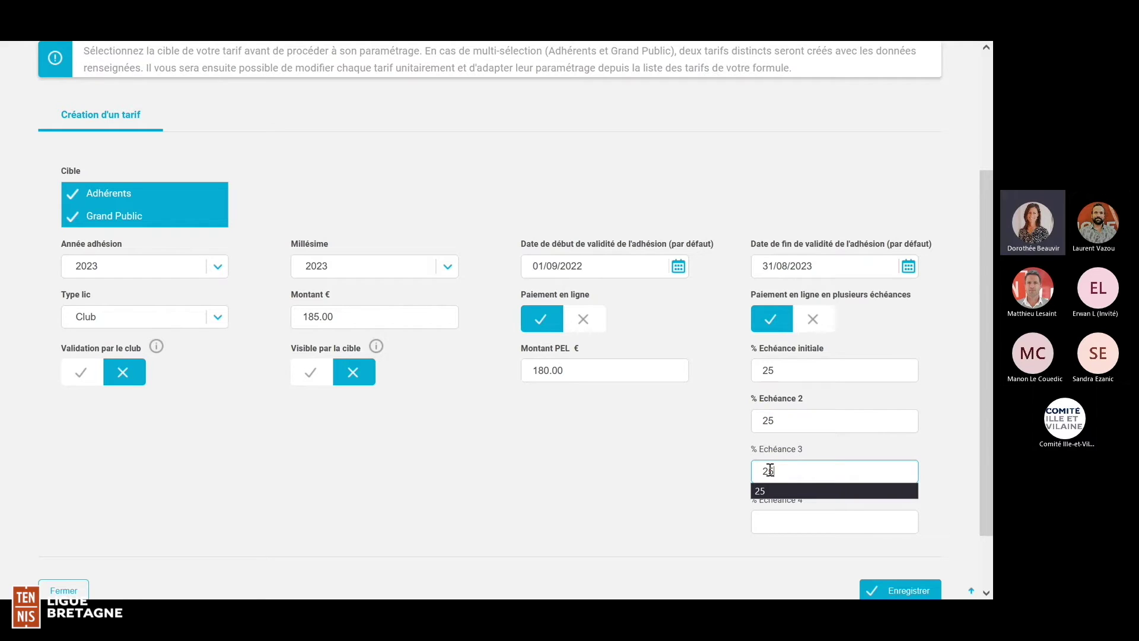
click(766, 518)
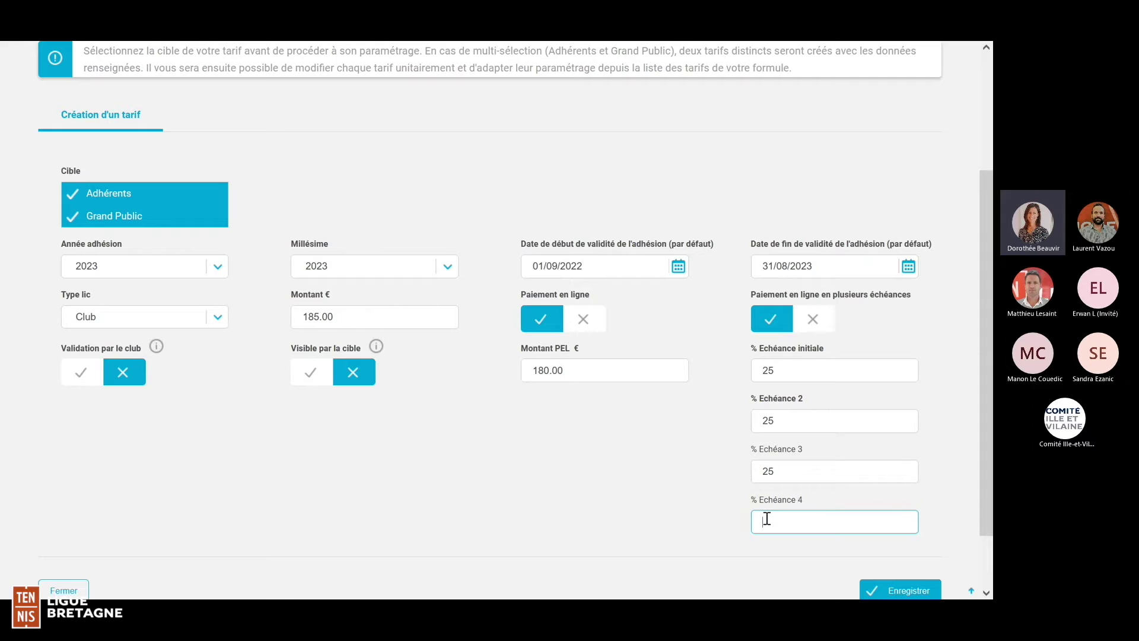
text(25)
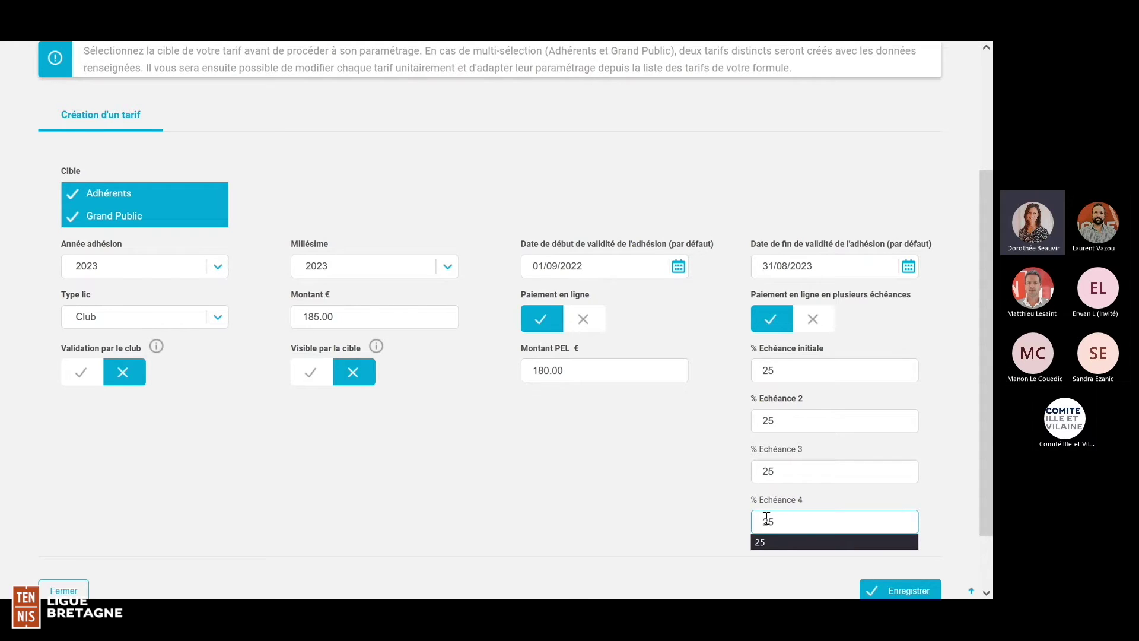
click(719, 504)
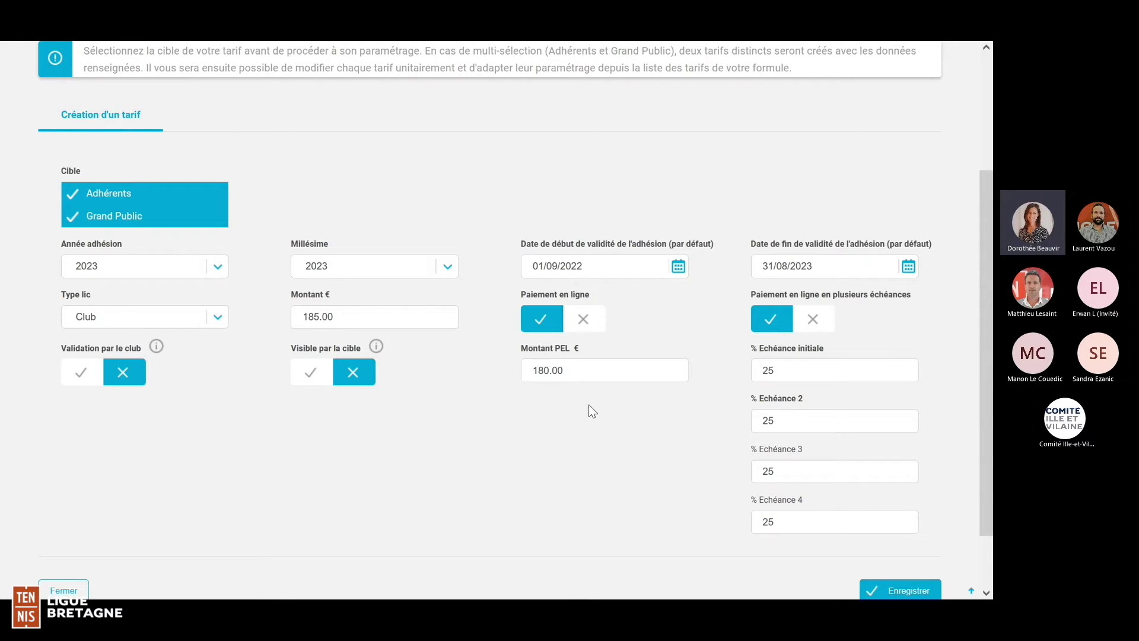
- Review the percentages assigned to the initial, second, third and fourth instalments
click(781, 370)
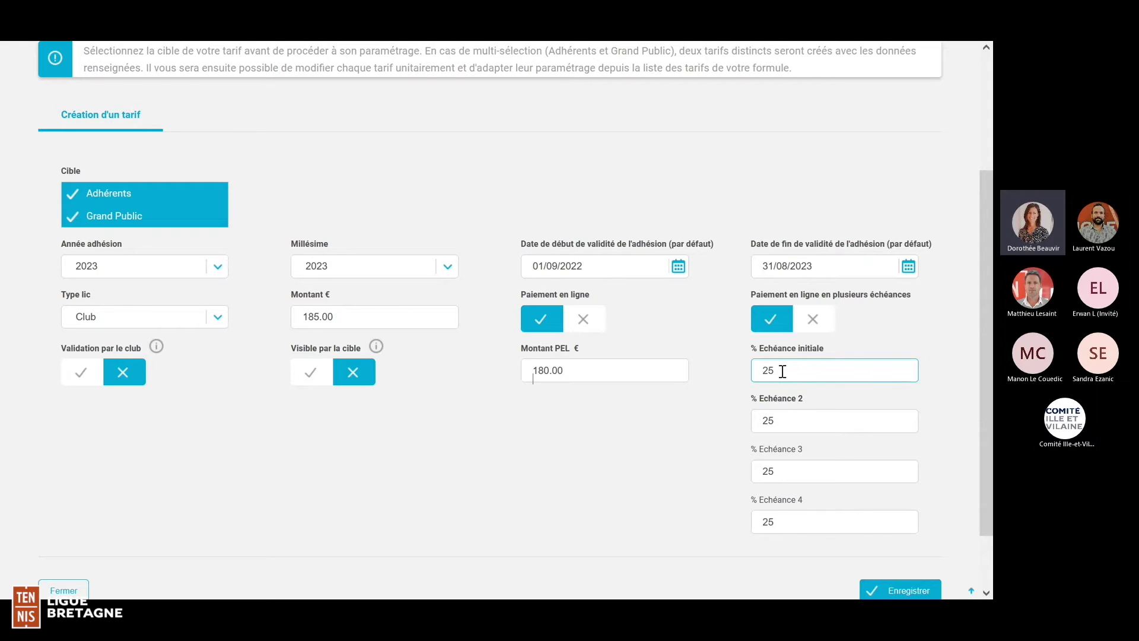
click(777, 417)
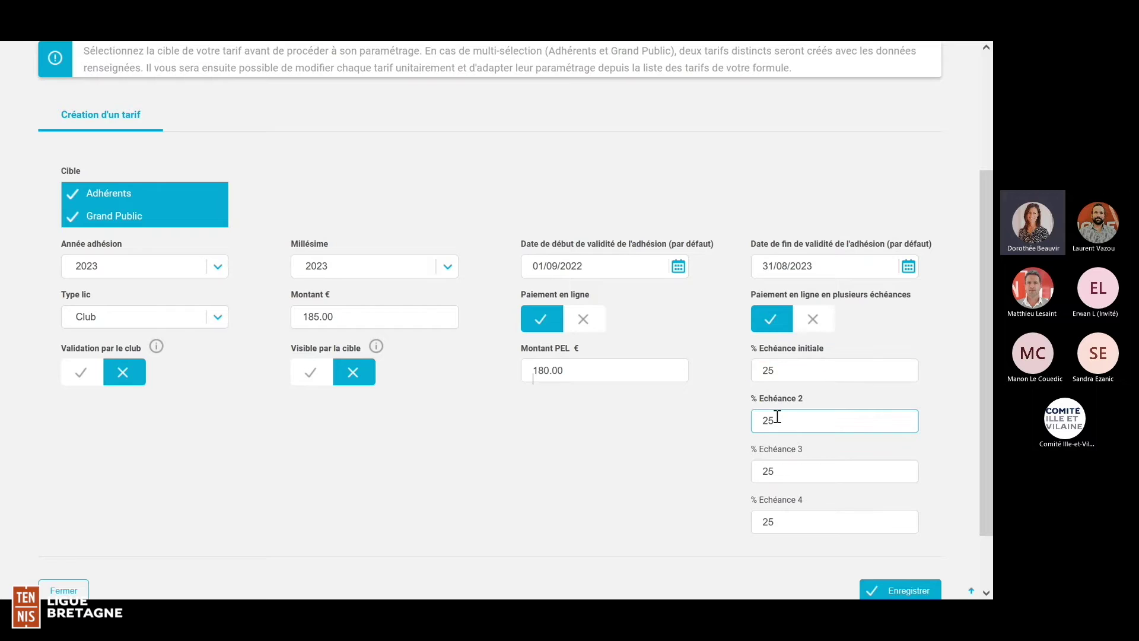
click(788, 467)
click(801, 521)
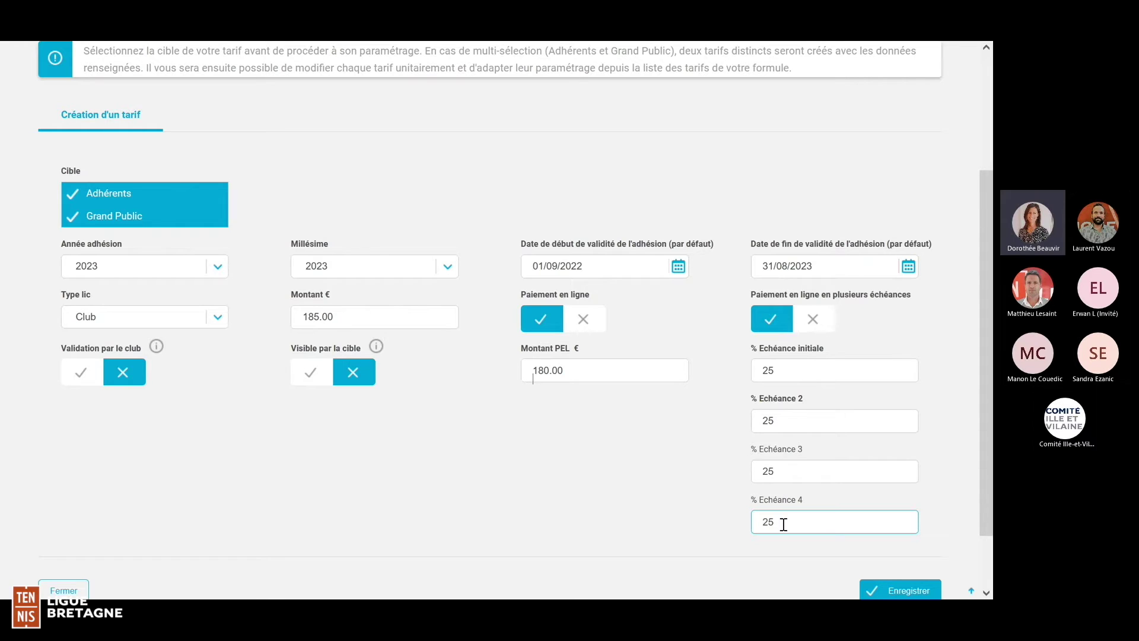
click(774, 371)
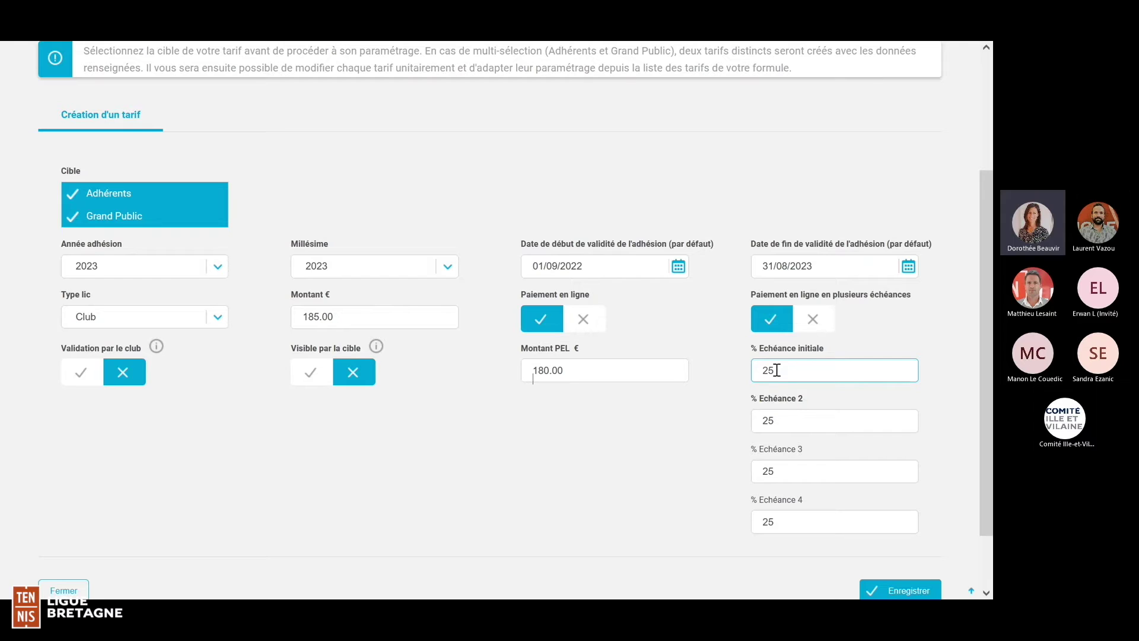
click(786, 413)
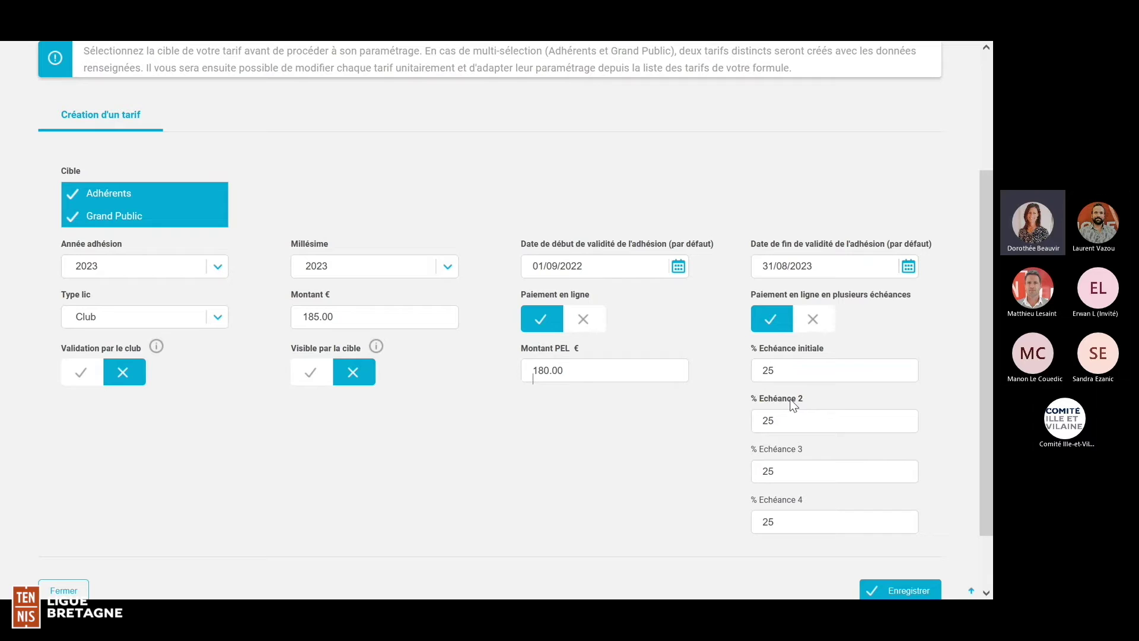
click(789, 470)
click(772, 370)
click(782, 416)
click(781, 470)
- Set the initial and second instalment percentages to 10 each
click(775, 370)
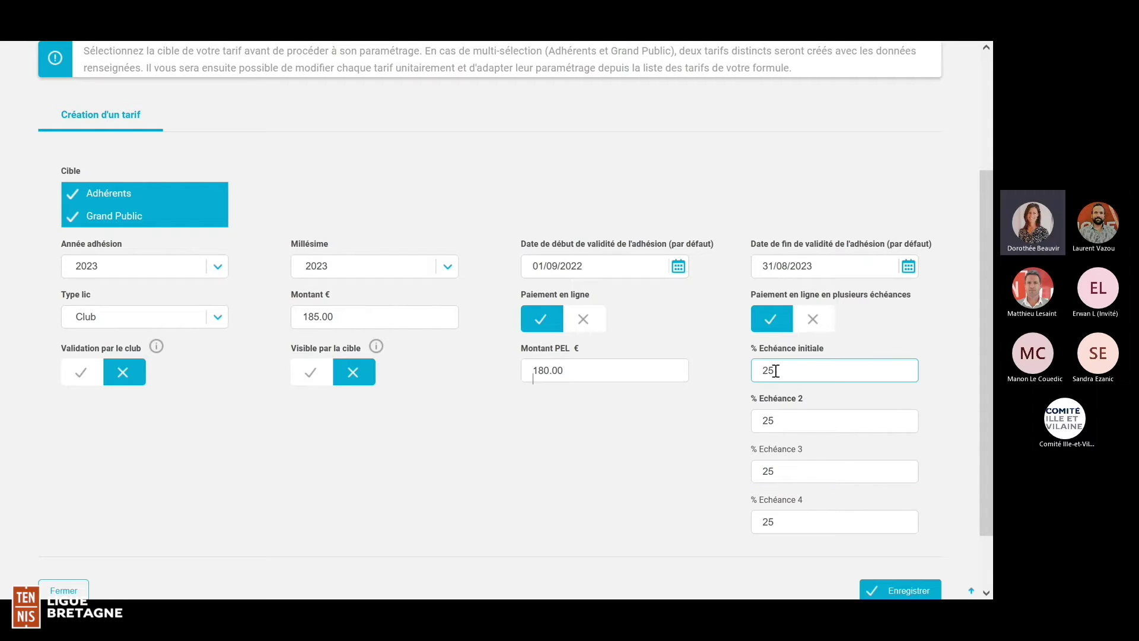
key(BackSpace)
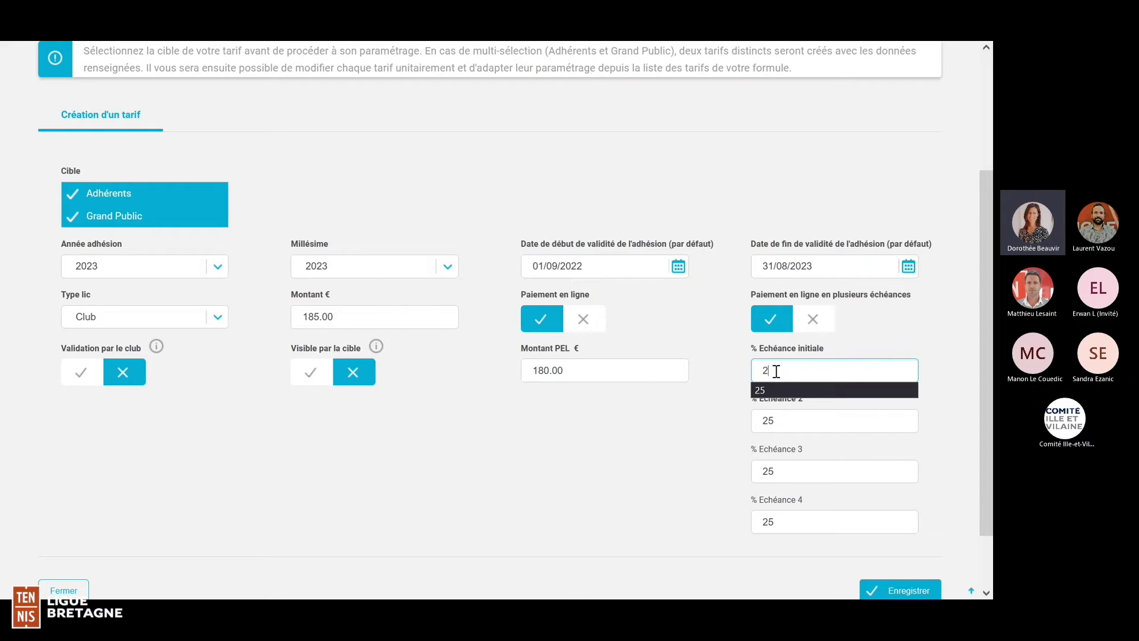
key(BackSpace)
text(1)
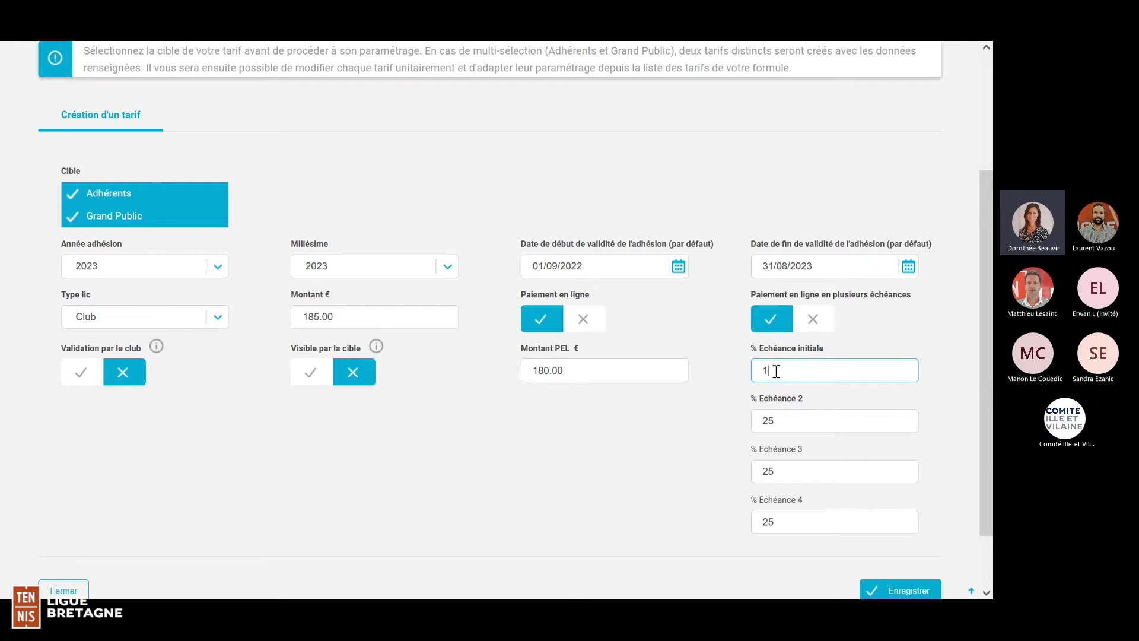
text(0)
click(780, 422)
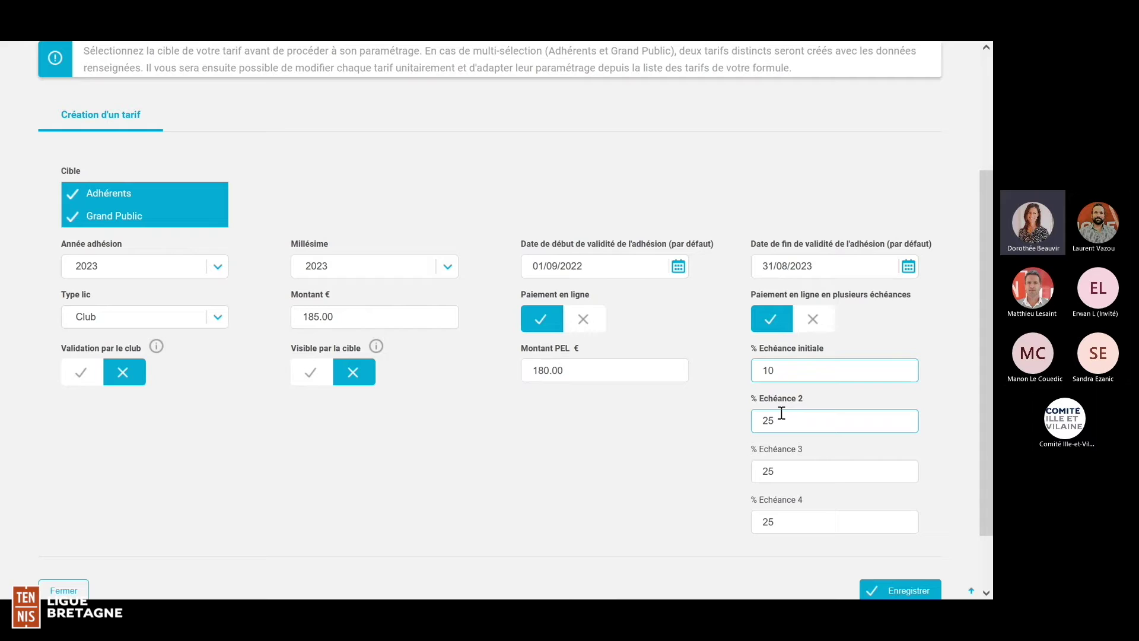
key(BackSpace)
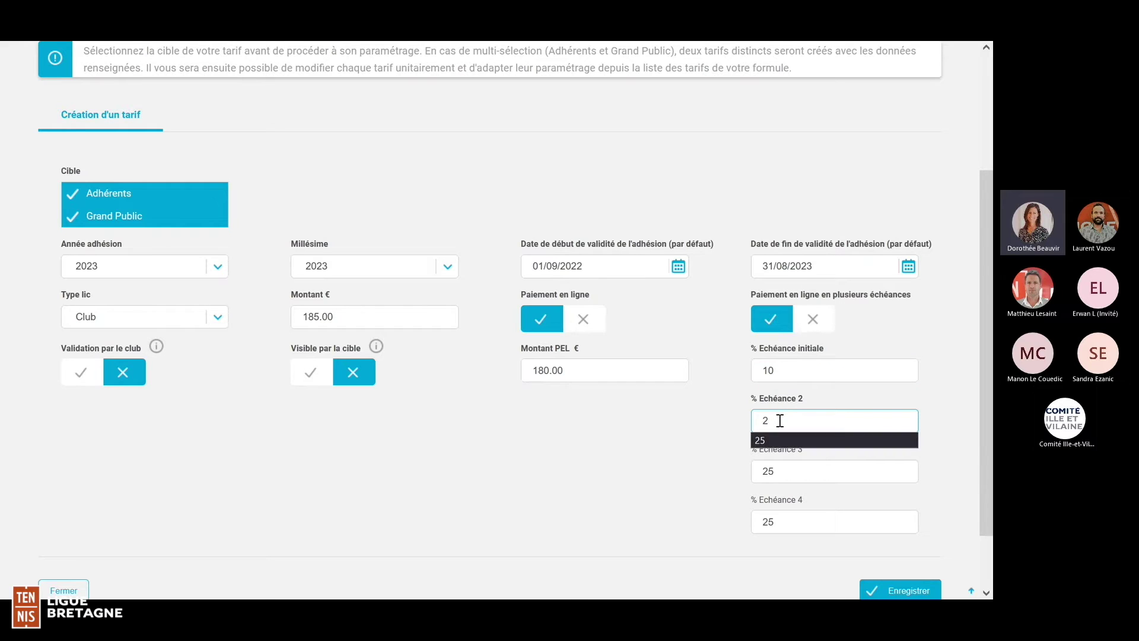
key(BackSpace)
text(10)
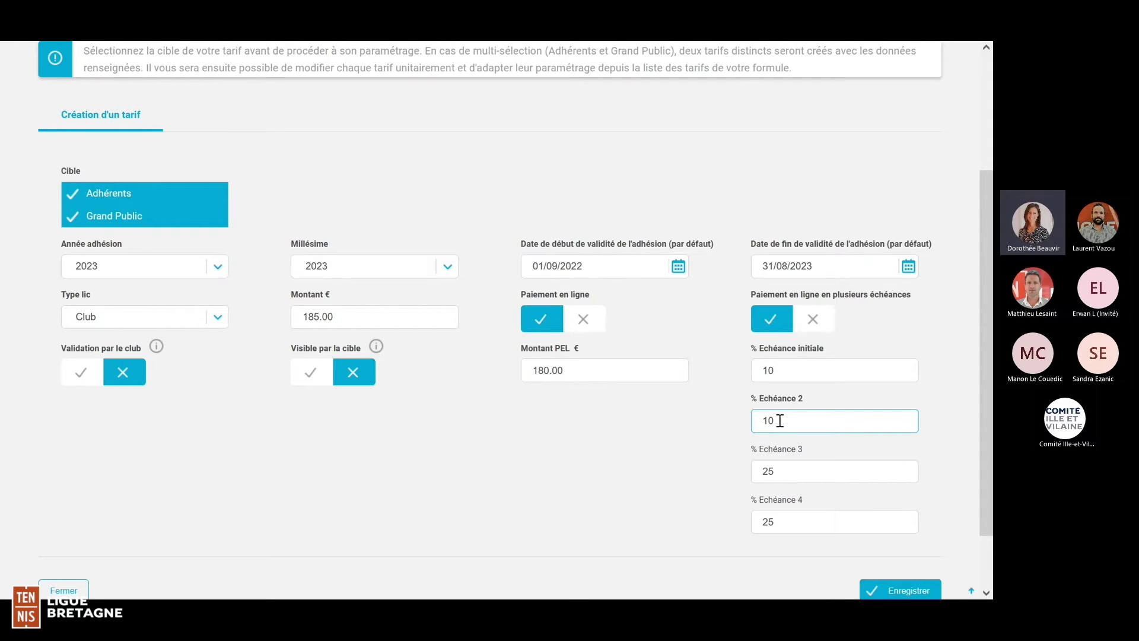
- Set the third instalment percentage to 20 and the fourth to 60
click(777, 473)
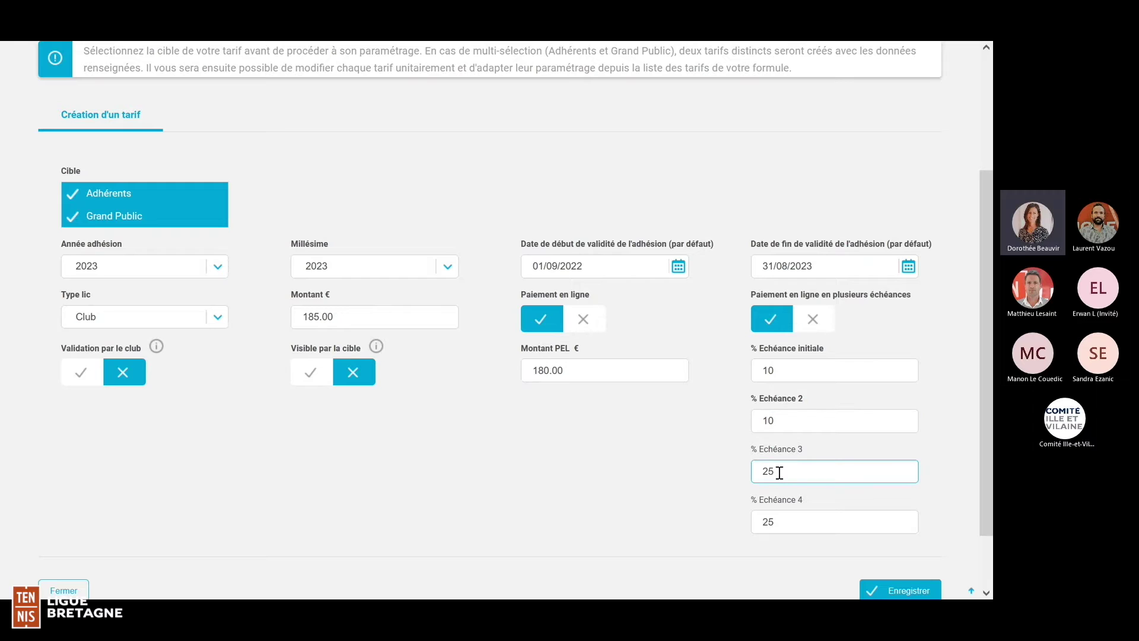
key(BackSpace)
text(0)
click(778, 521)
key(BackSpace)
key(BackSpace)
text(60)
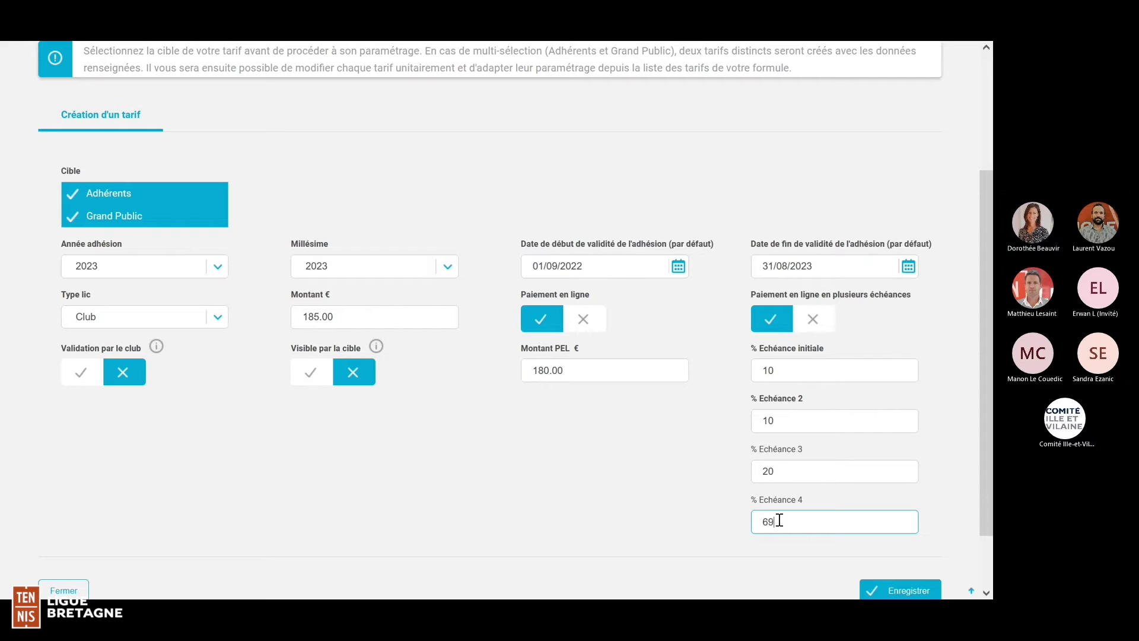
key(BackSpace)
text(0)
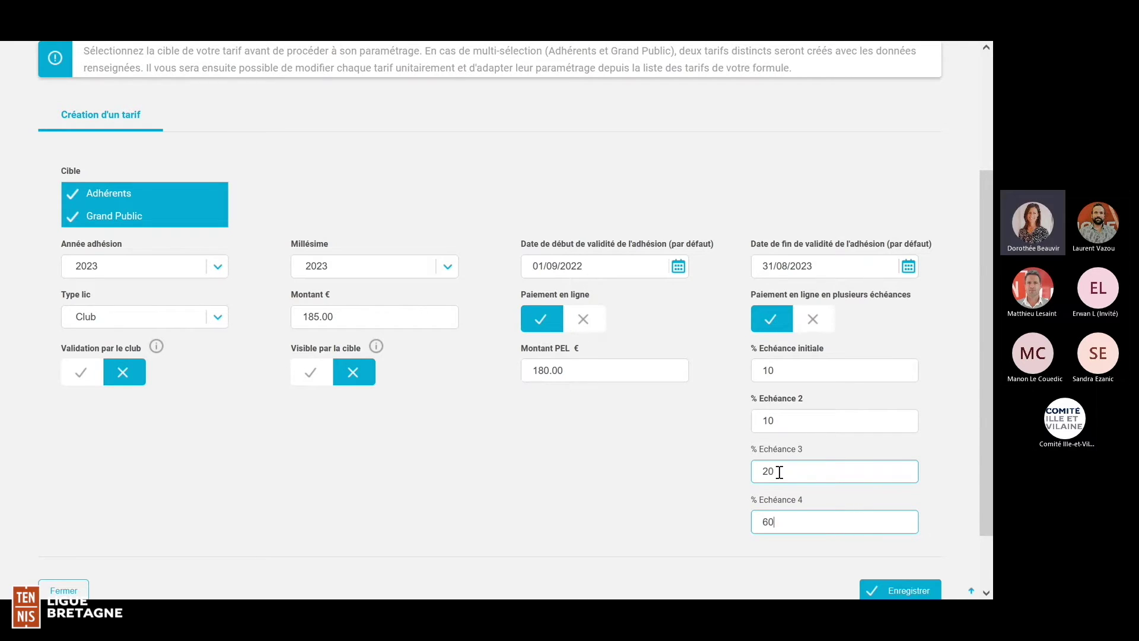
- Set % Echéance initiale and % Echéance 2 back to 25 each
click(784, 368)
key(BackSpace)
key(BackSpace)
text(25)
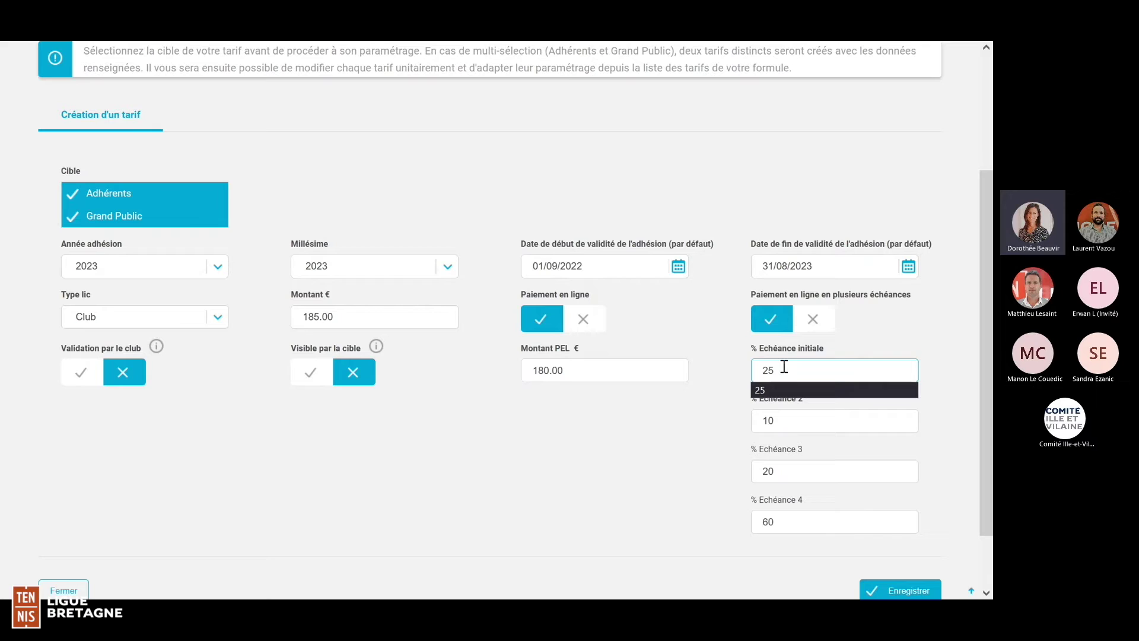
click(780, 421)
key(BackSpace)
key(BackSpace)
text(25)
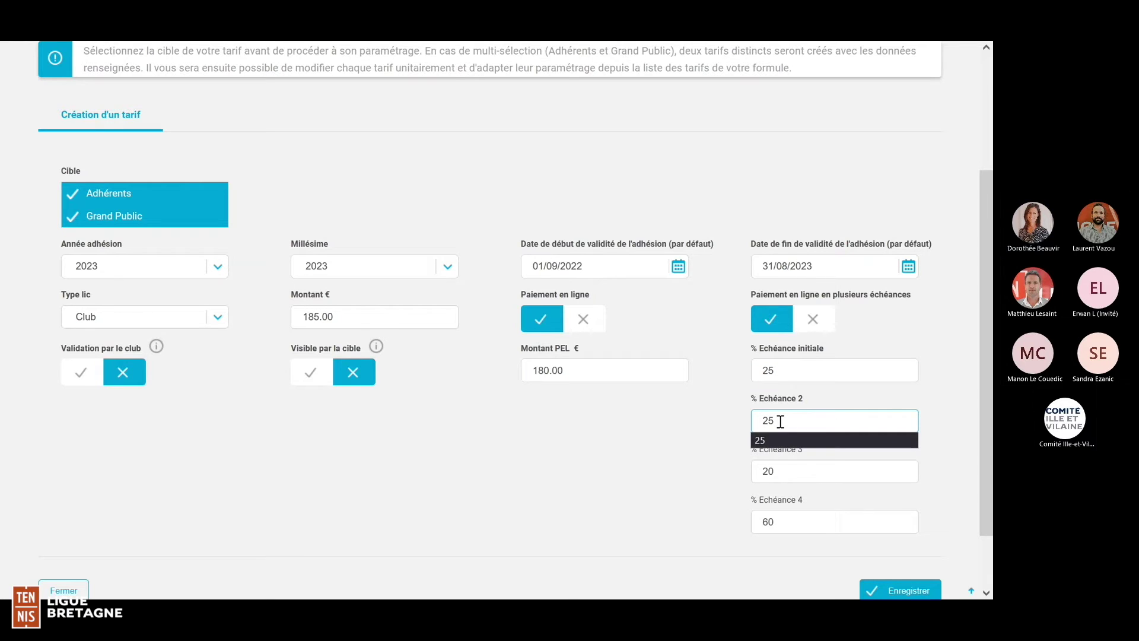
- Set % Echéance 3 and % Echéance 4 back to 25 each
click(776, 469)
key(BackSpace)
key(BackSpace)
text(25)
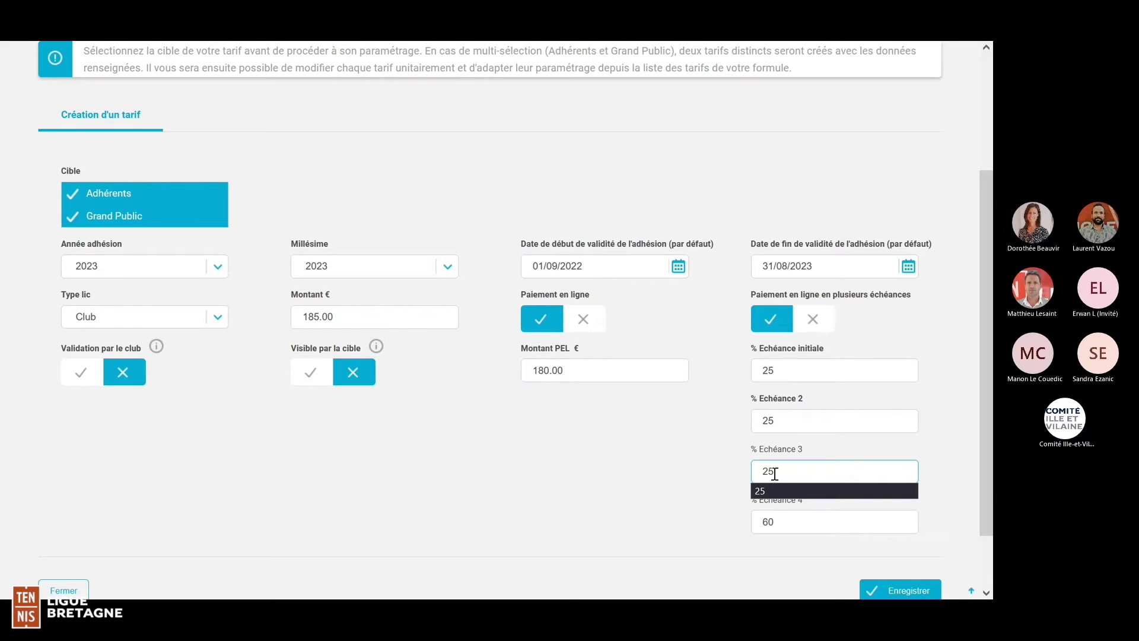
click(777, 523)
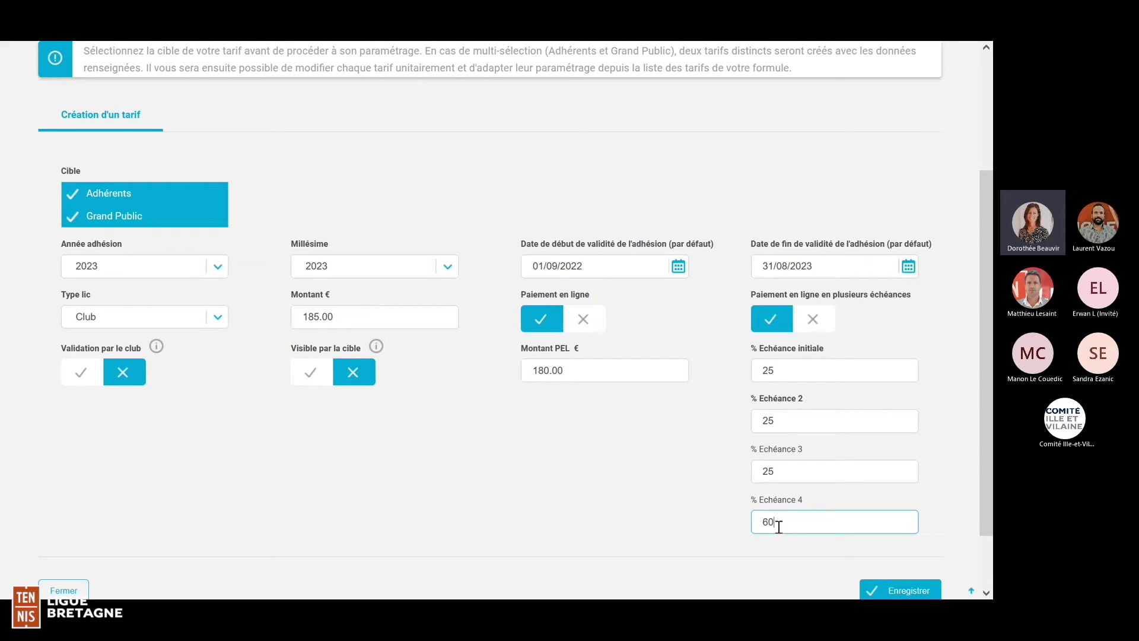
key(BackSpace)
key(BackSpace)
text(25)
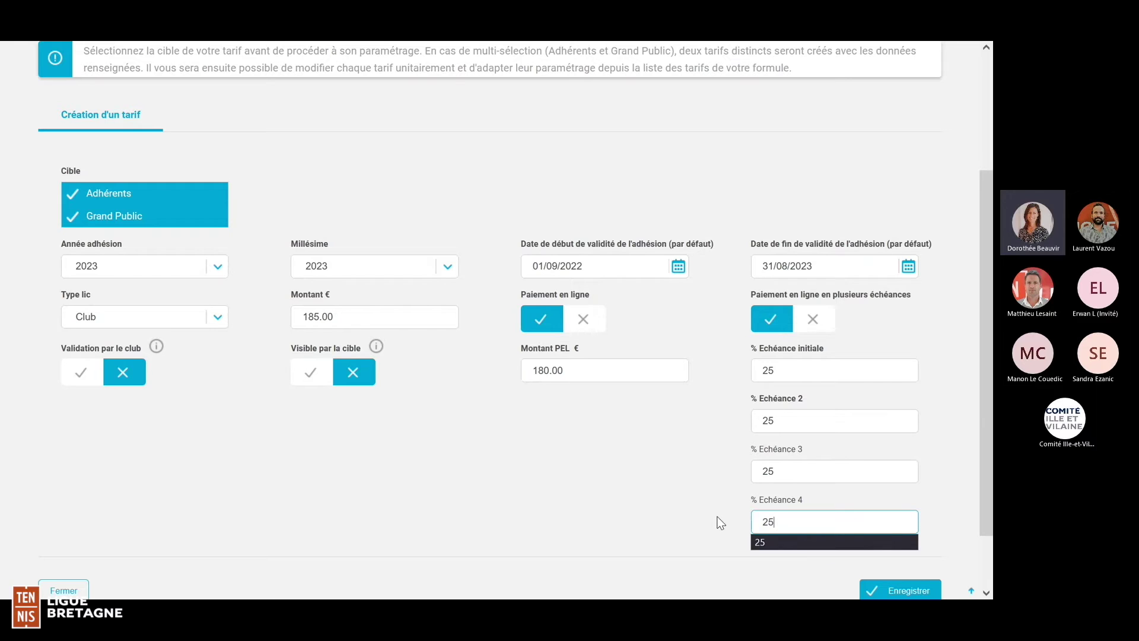
click(714, 520)
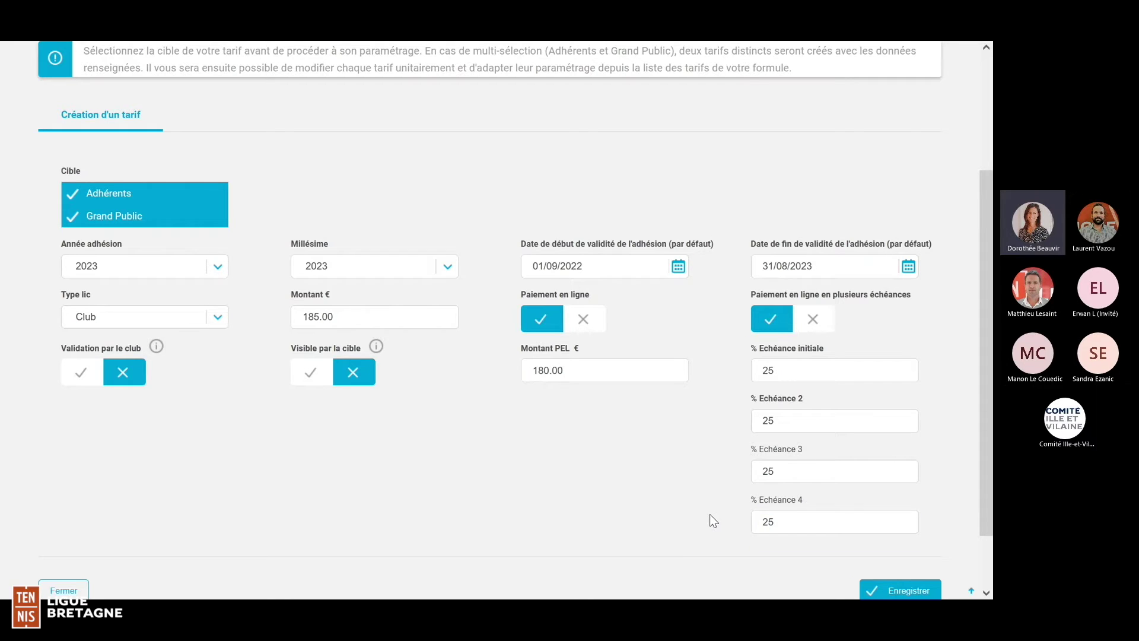
- Try enabling Validation par le club for the rate, and switch it back off
click(81, 374)
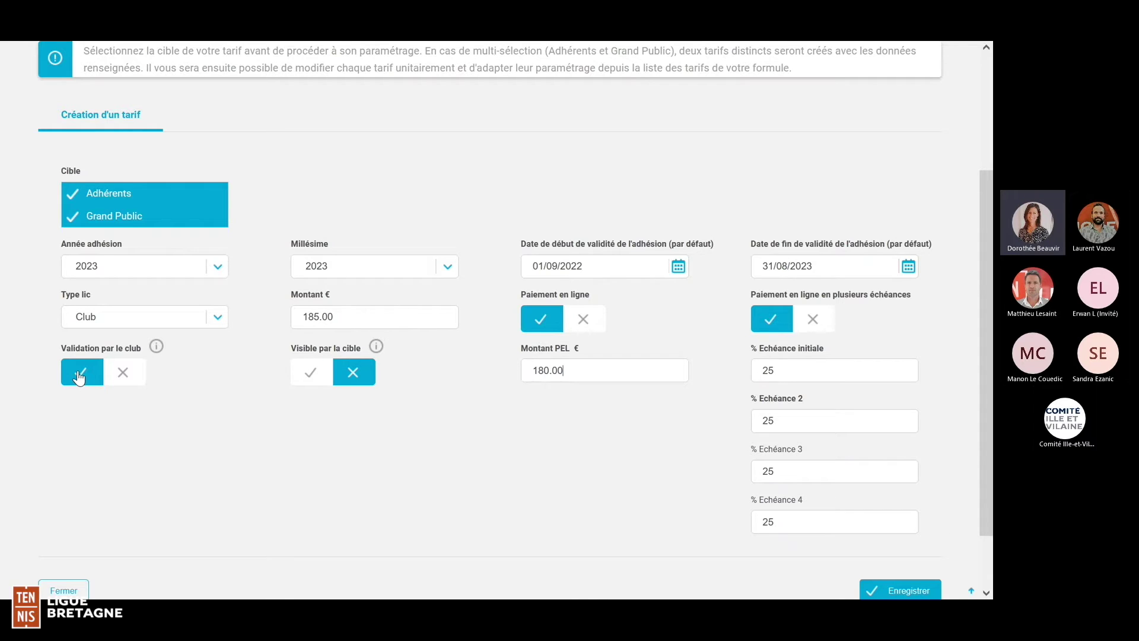
click(123, 374)
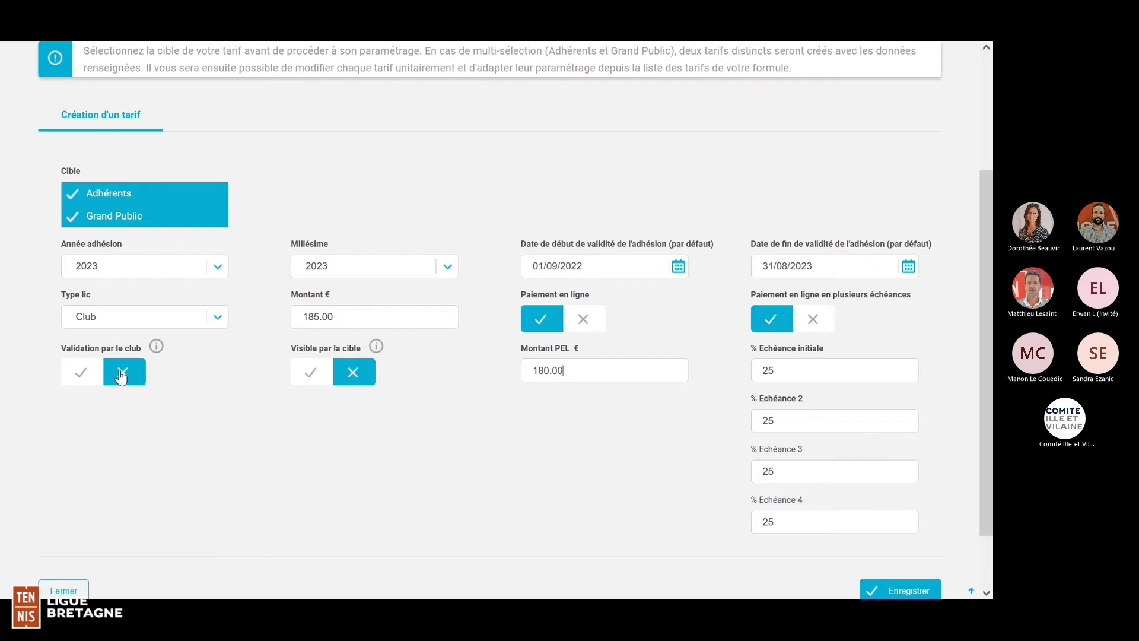
- Enable Validation par le club and Visible par la cible for the new 2023 rate, and save it
click(81, 375)
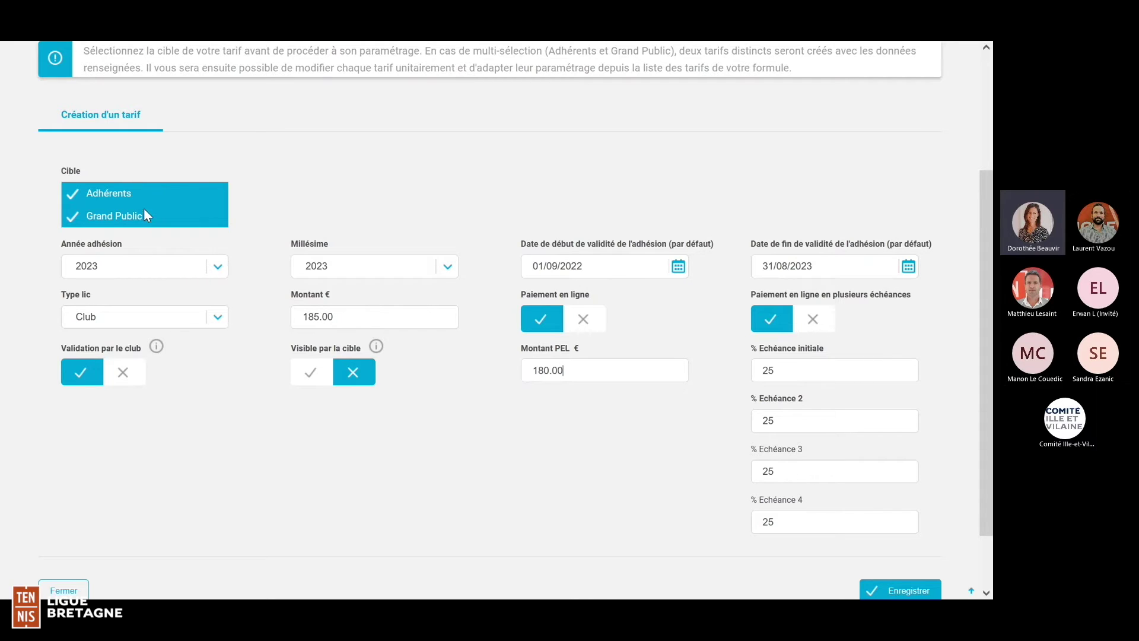
click(309, 375)
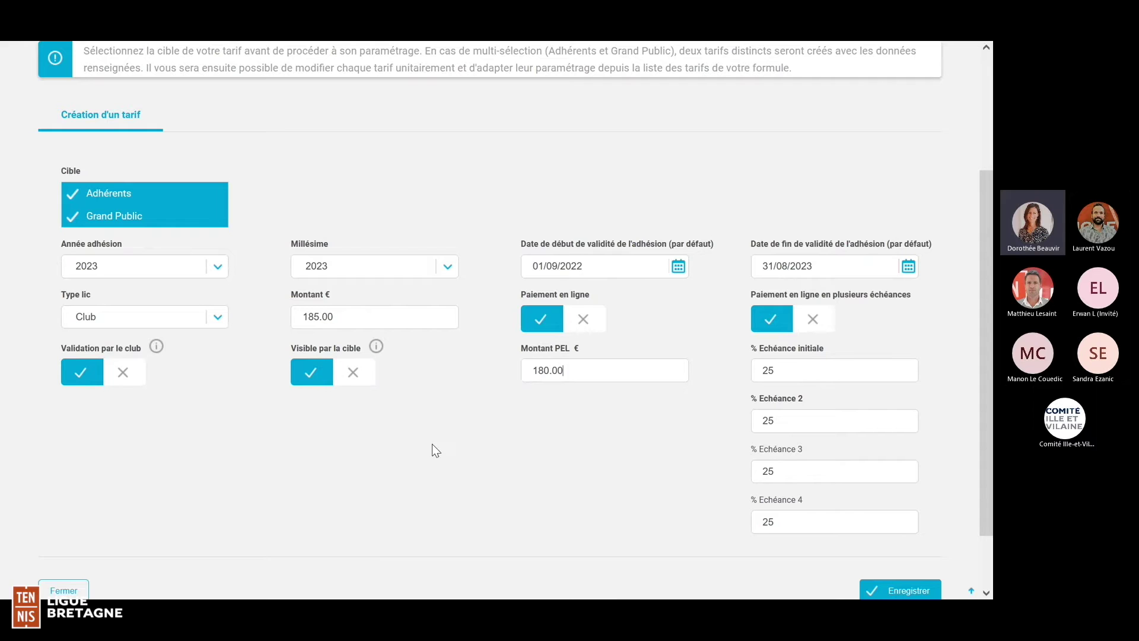
scroll(432, 446, down, 2)
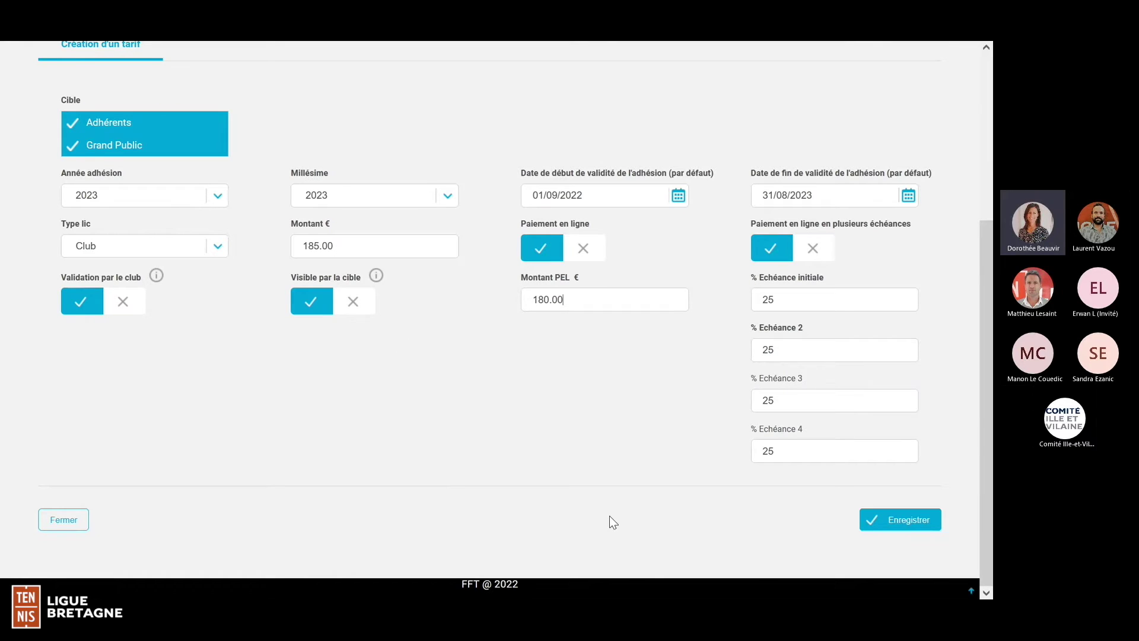
click(906, 527)
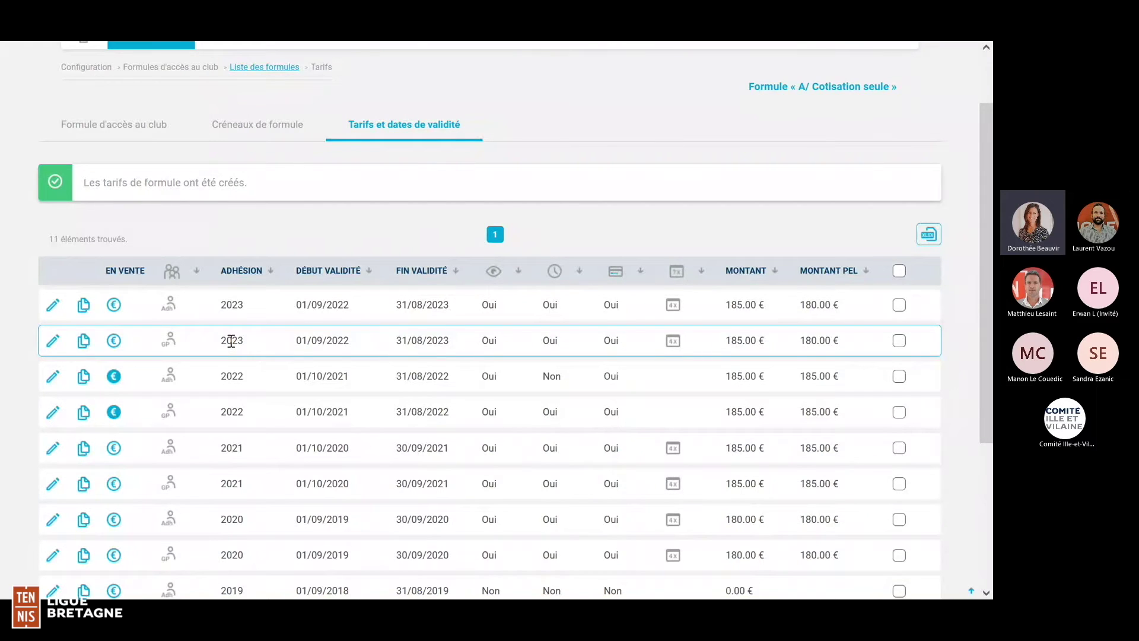
- Put both 2023 rates of A/ Cotisation seule on sale, for Adhérents and Grand Public, and return to the list of formulas
click(115, 307)
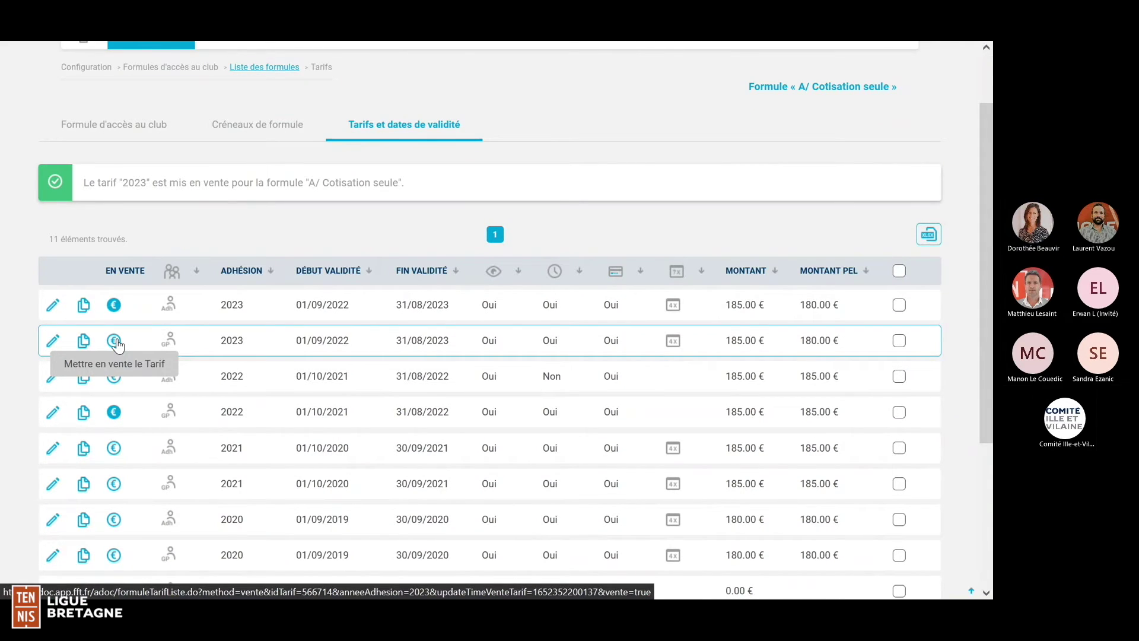
click(121, 344)
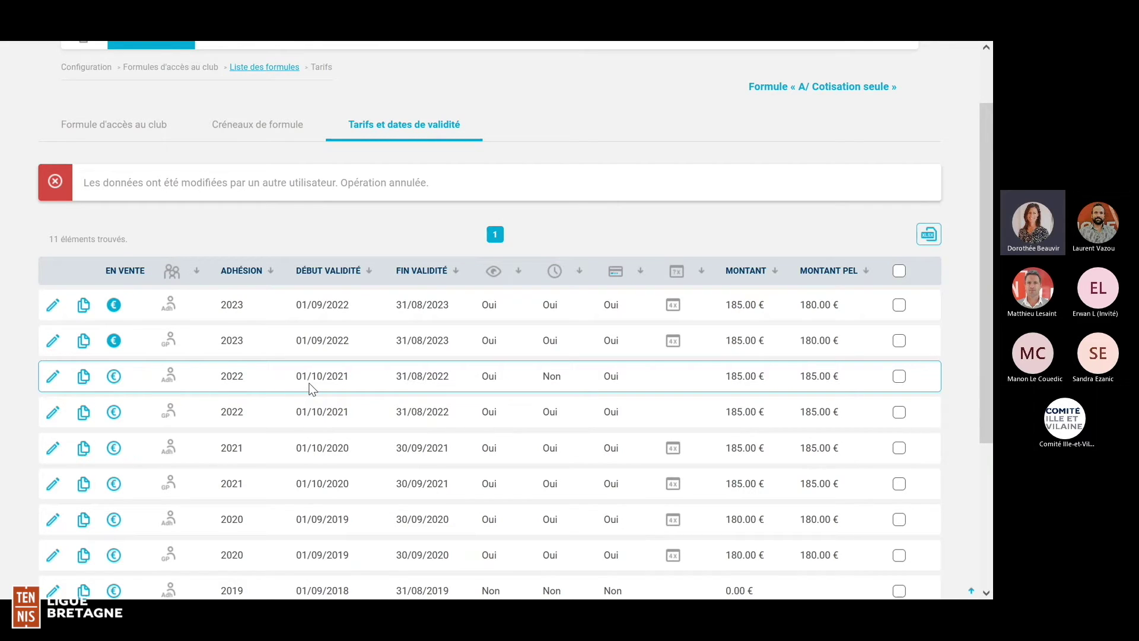
scroll(309, 389, up, 2)
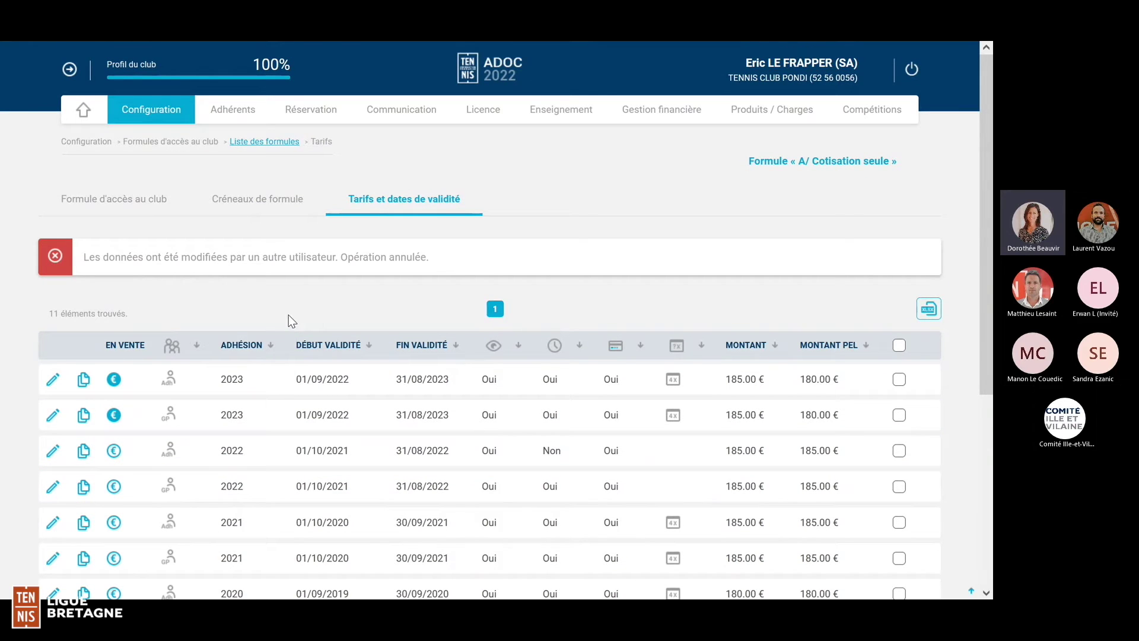
click(258, 146)
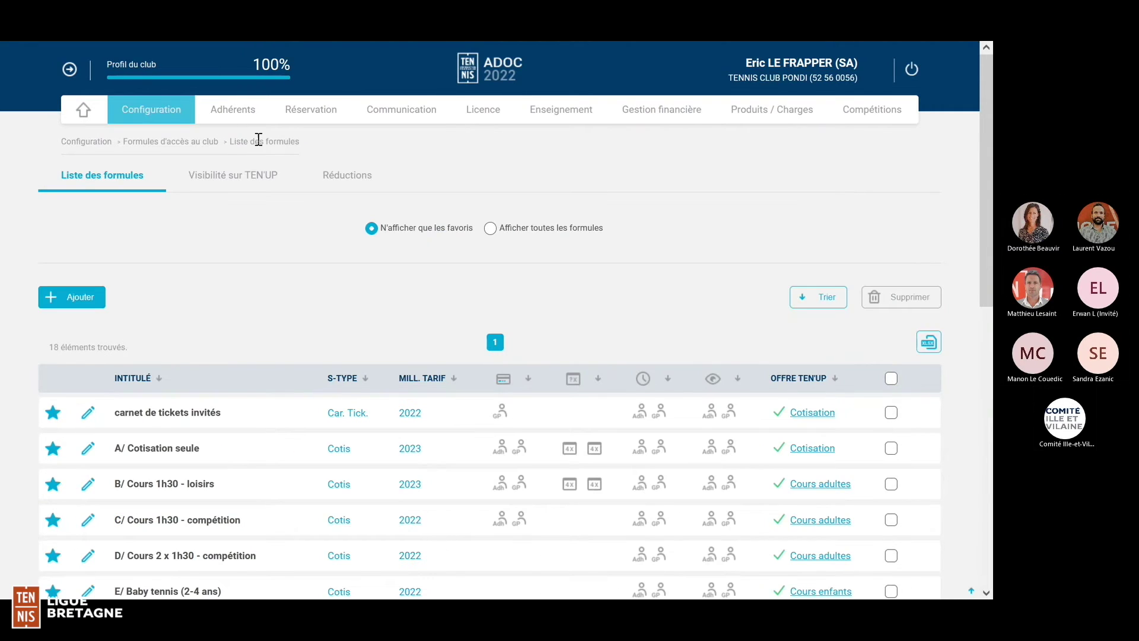
scroll(259, 240, down, 4)
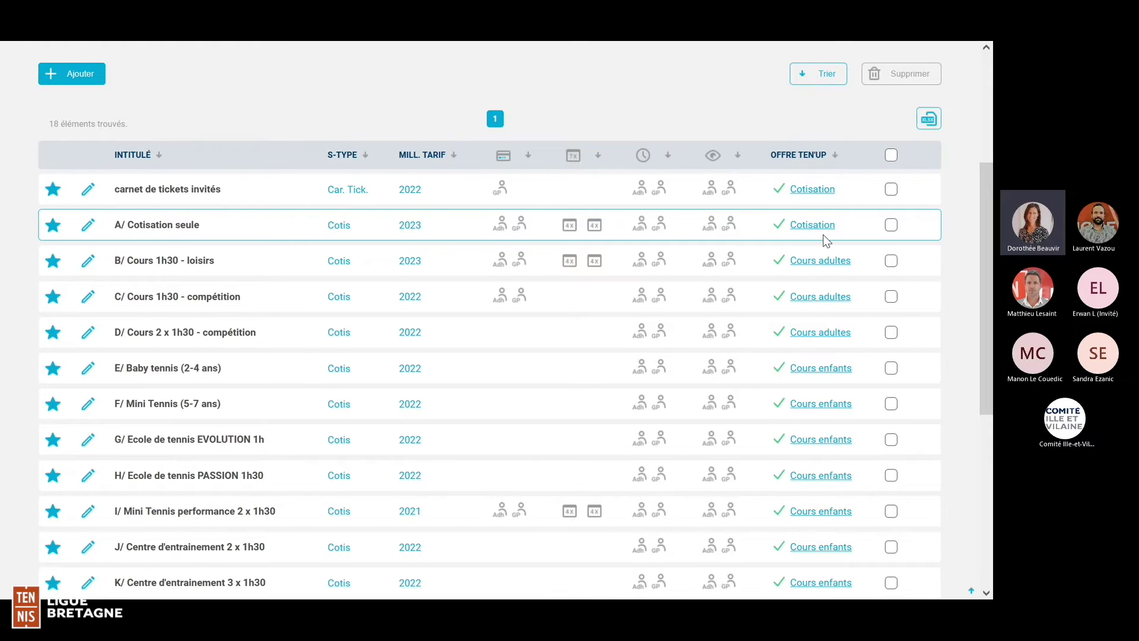
scroll(823, 234, up, 3)
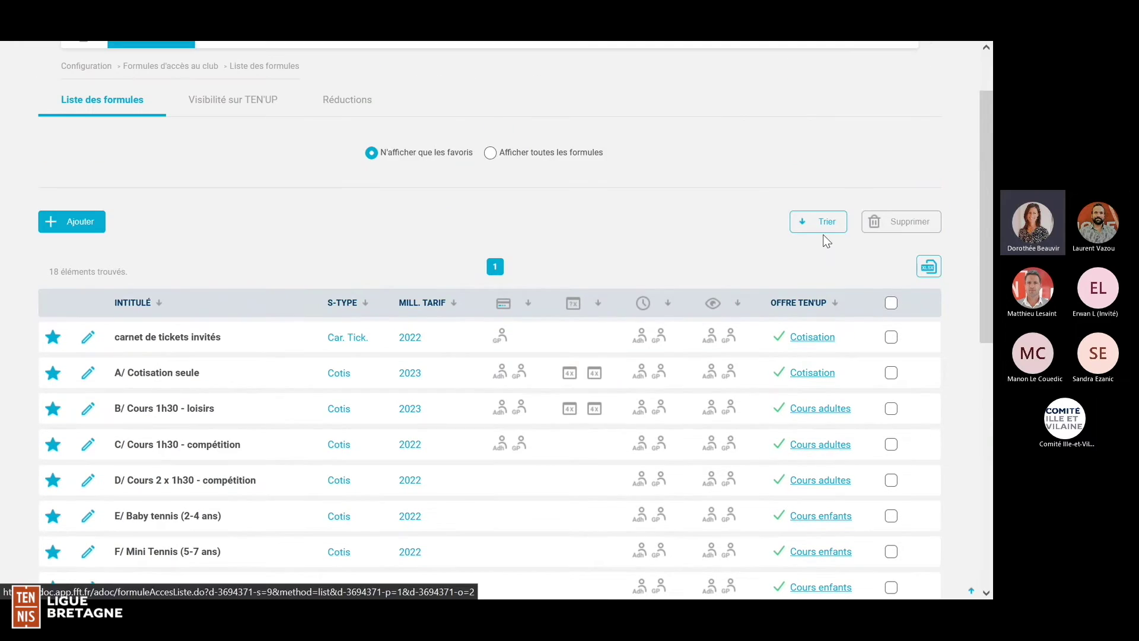
scroll(823, 234, up, 2)
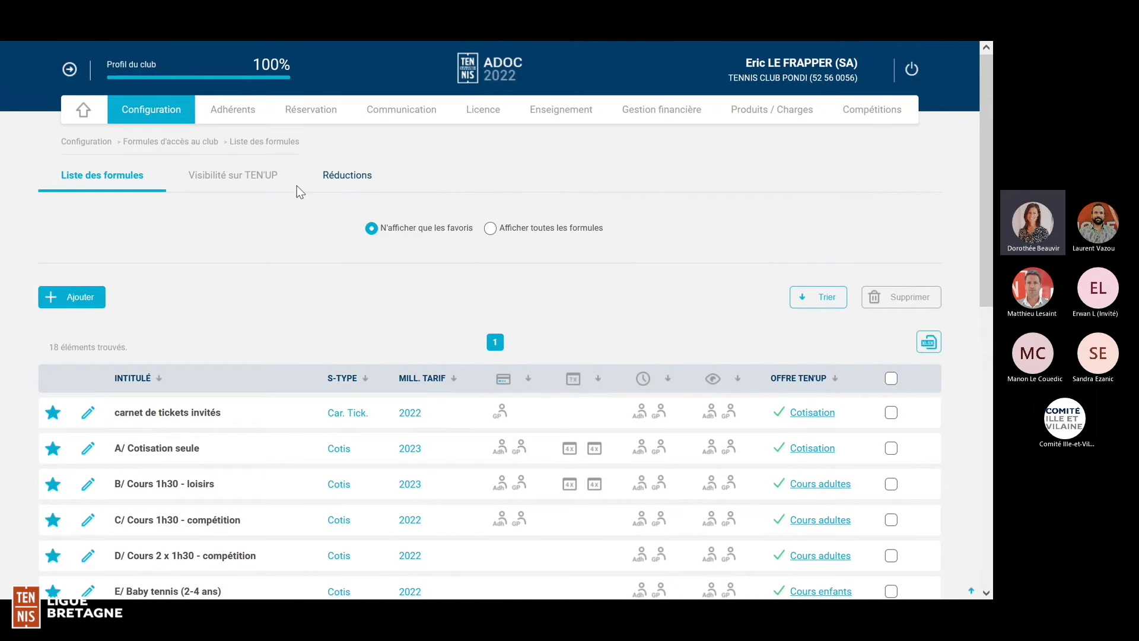
- Check the formulas' visibility on TEN'UP, examining the Jouer offers and the formulas attached to Cotisation
click(259, 178)
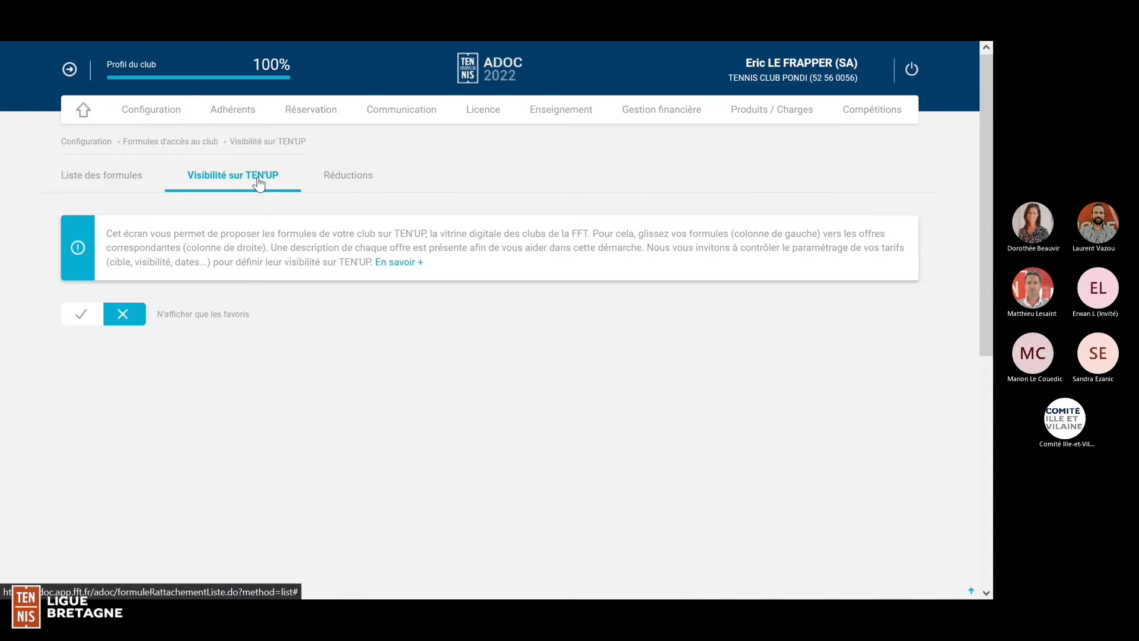
scroll(338, 231, down, 3)
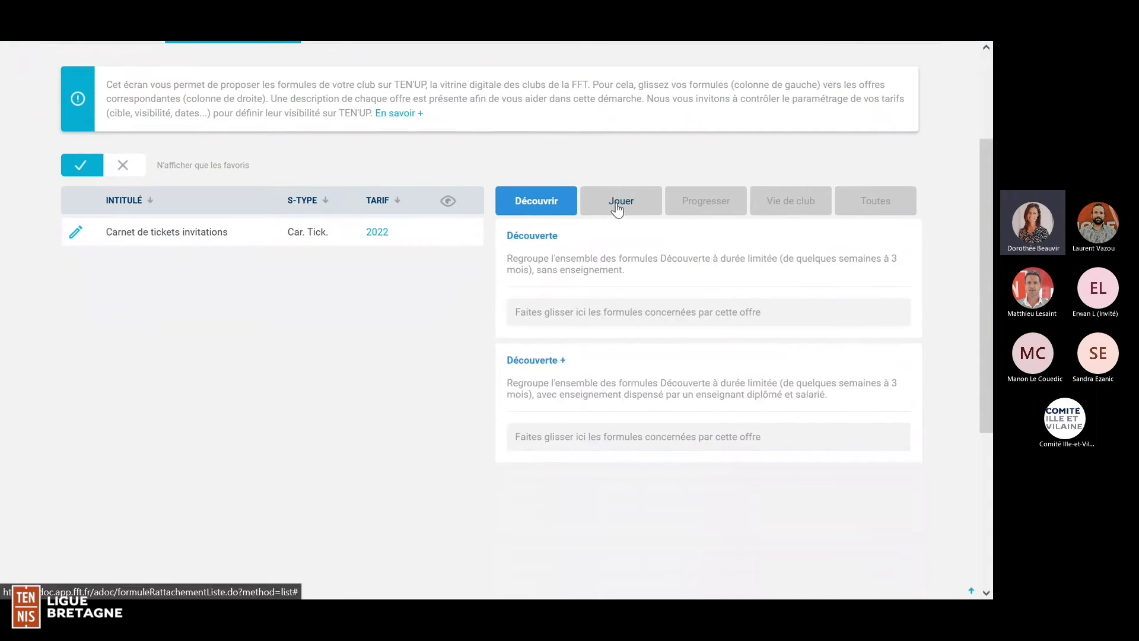
click(619, 204)
scroll(640, 261, down, 3)
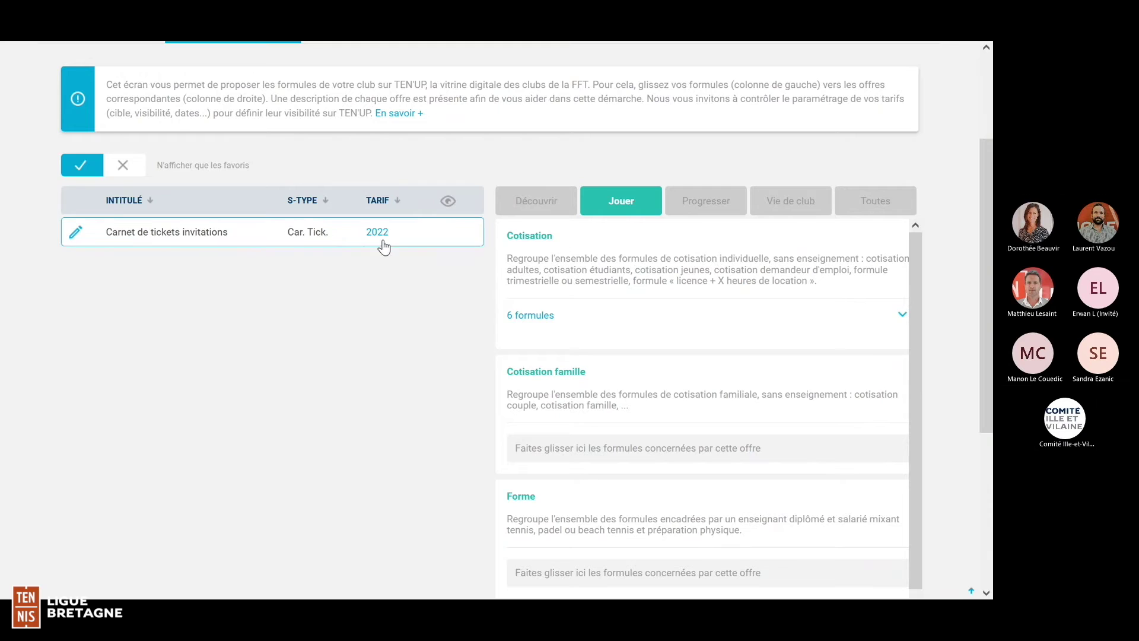
mouse_move(347, 236)
mouse_down()
mouse_move(348, 252)
mouse_move(343, 229)
mouse_up()
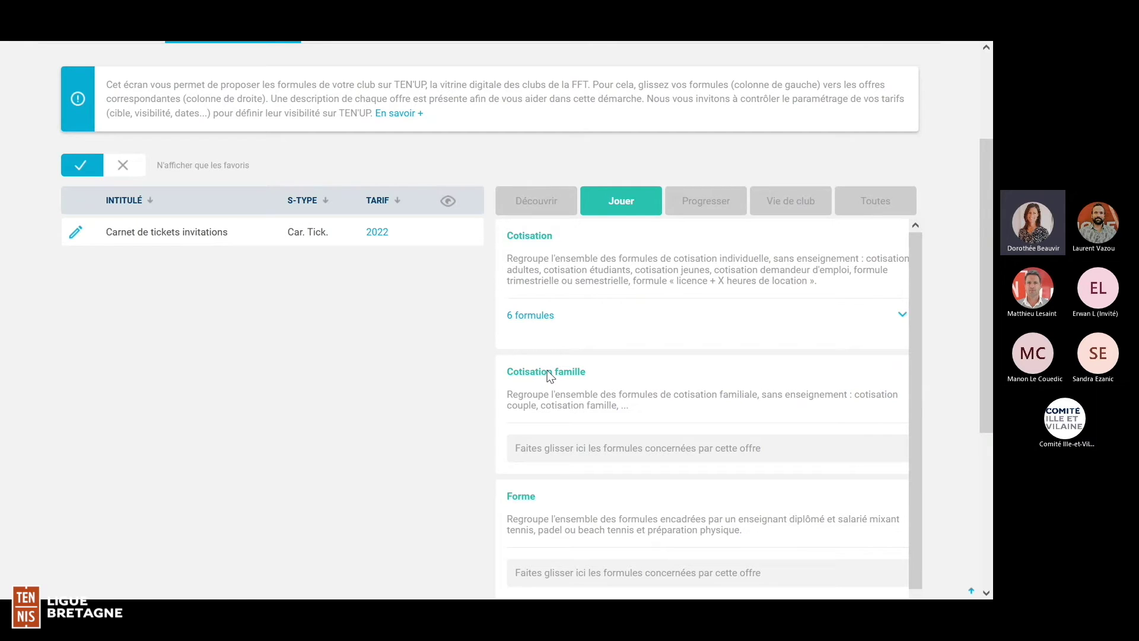
click(903, 318)
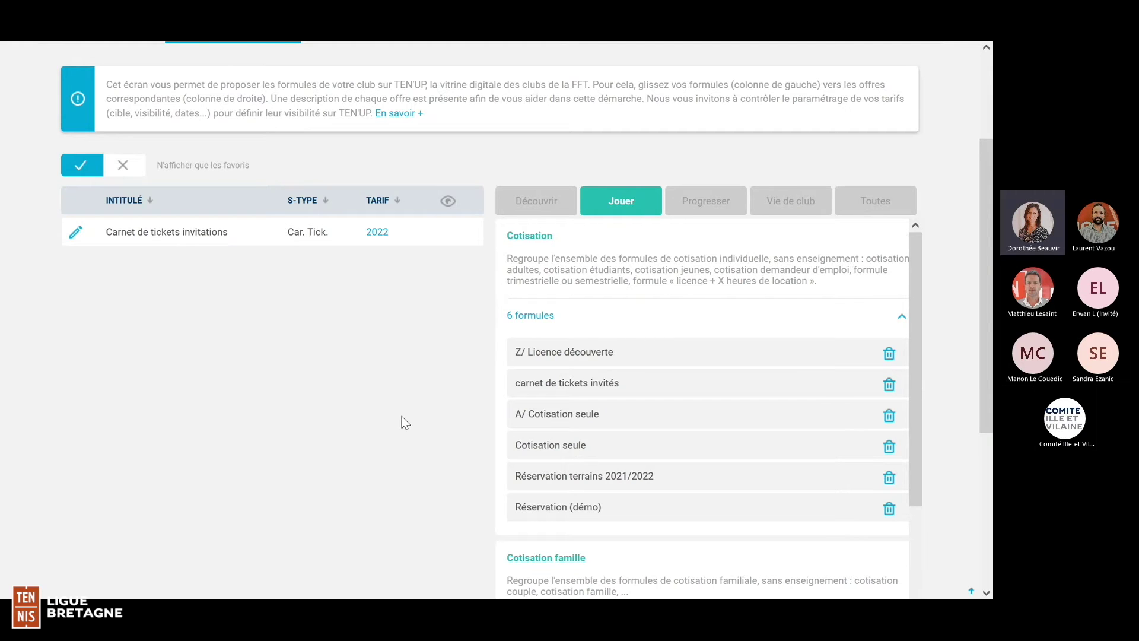
scroll(403, 418, up, 1)
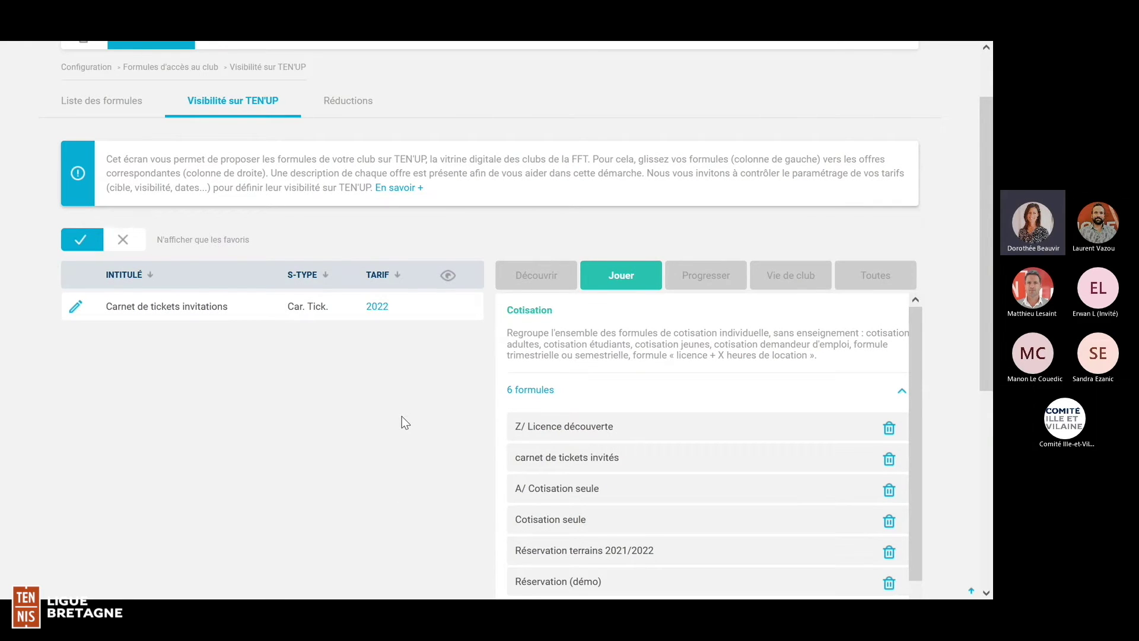
scroll(402, 416, up, 1)
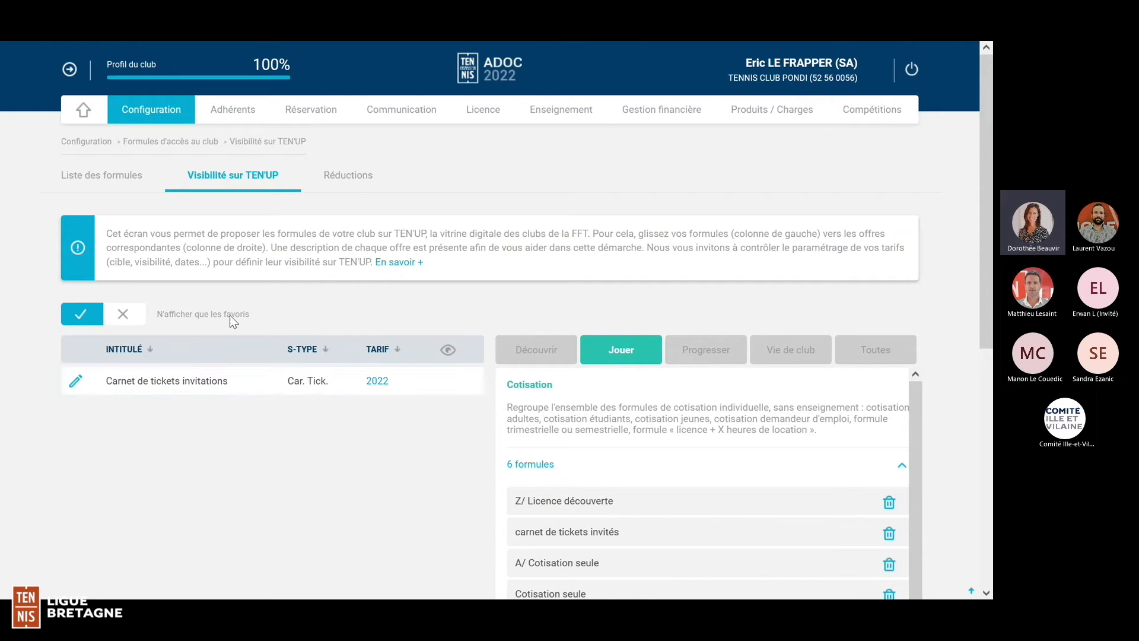
- Start a new reduction for the club's formulas and target both Adhérents and Grand Public
click(122, 181)
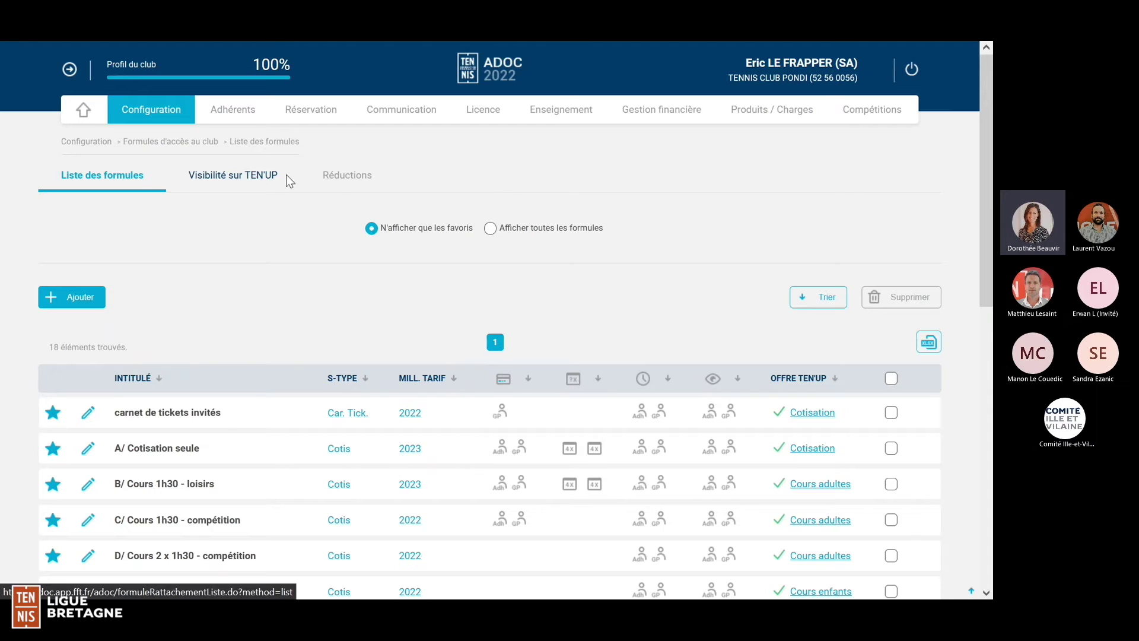
click(344, 178)
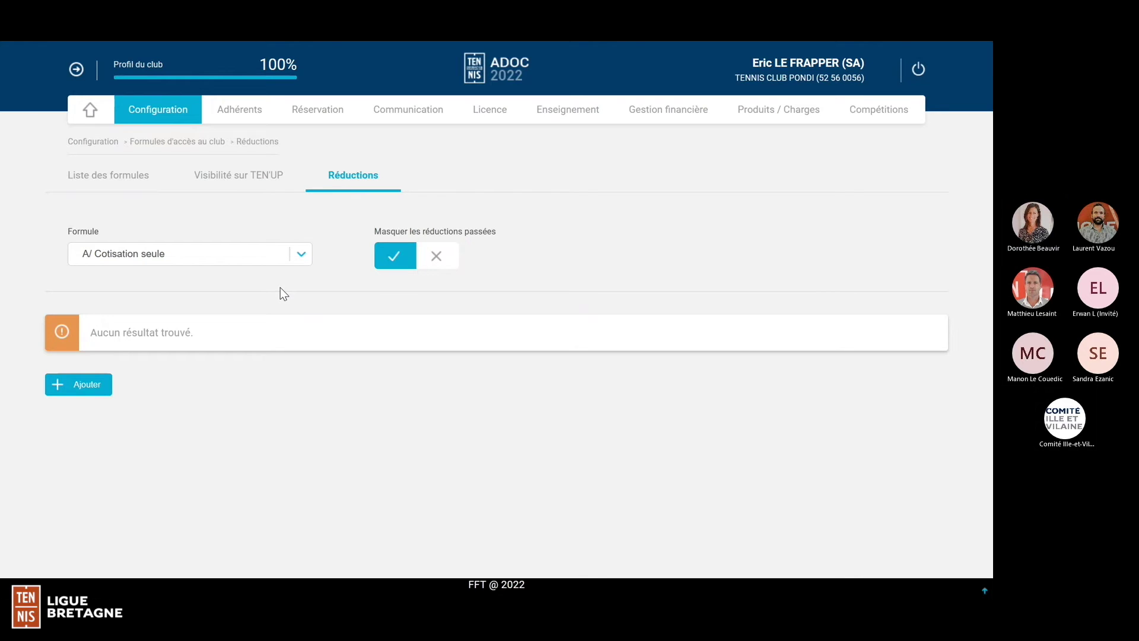
click(86, 391)
scroll(254, 363, down, 2)
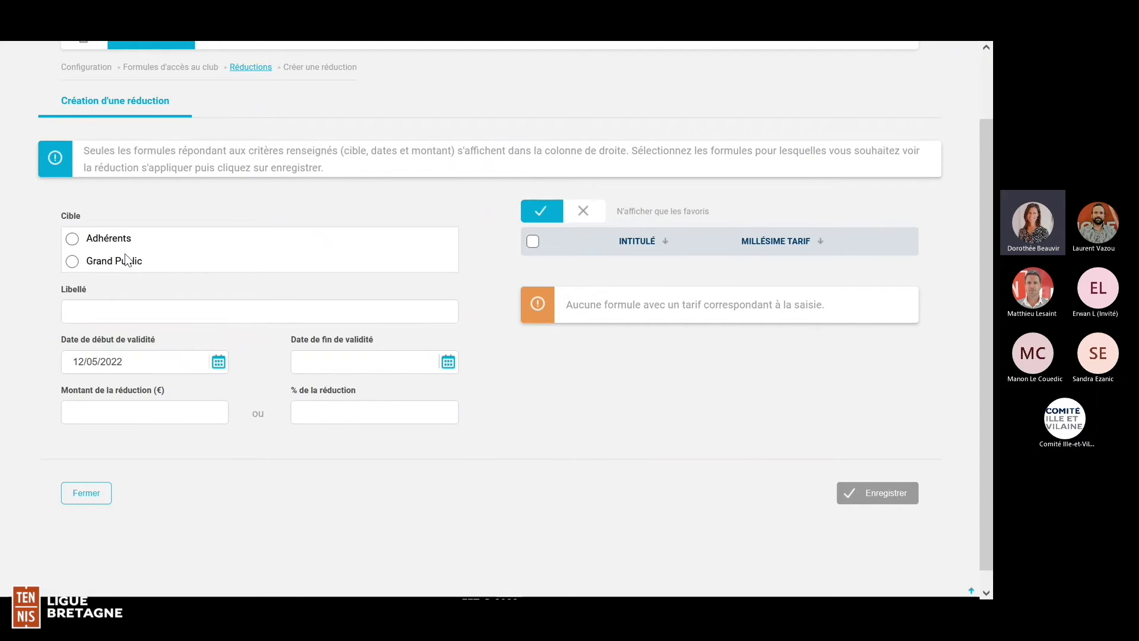
click(73, 239)
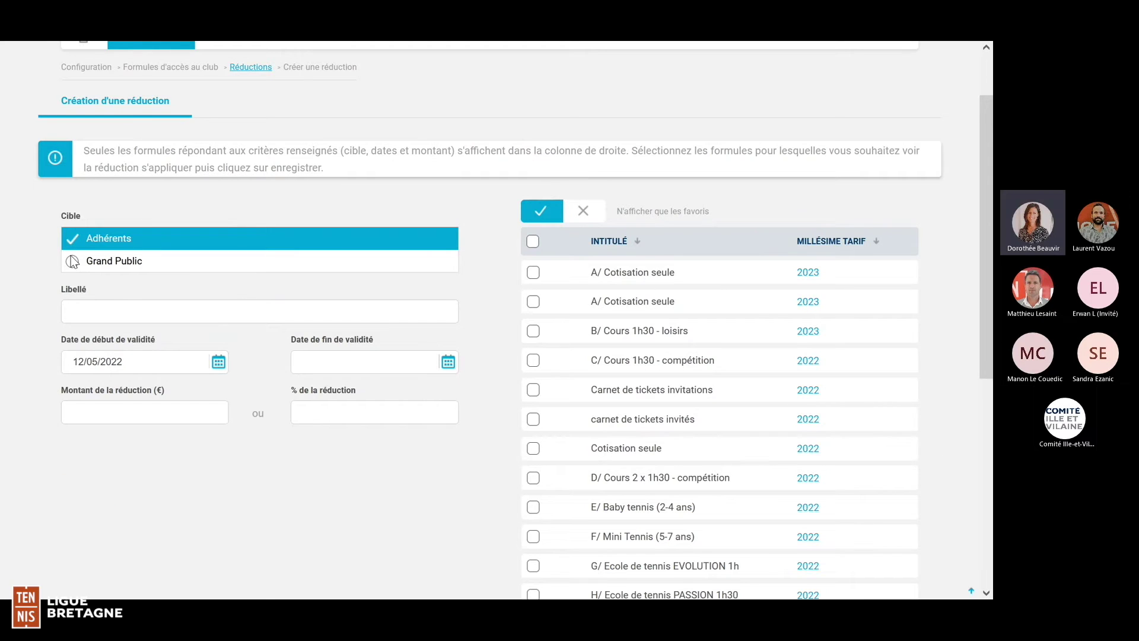
click(72, 262)
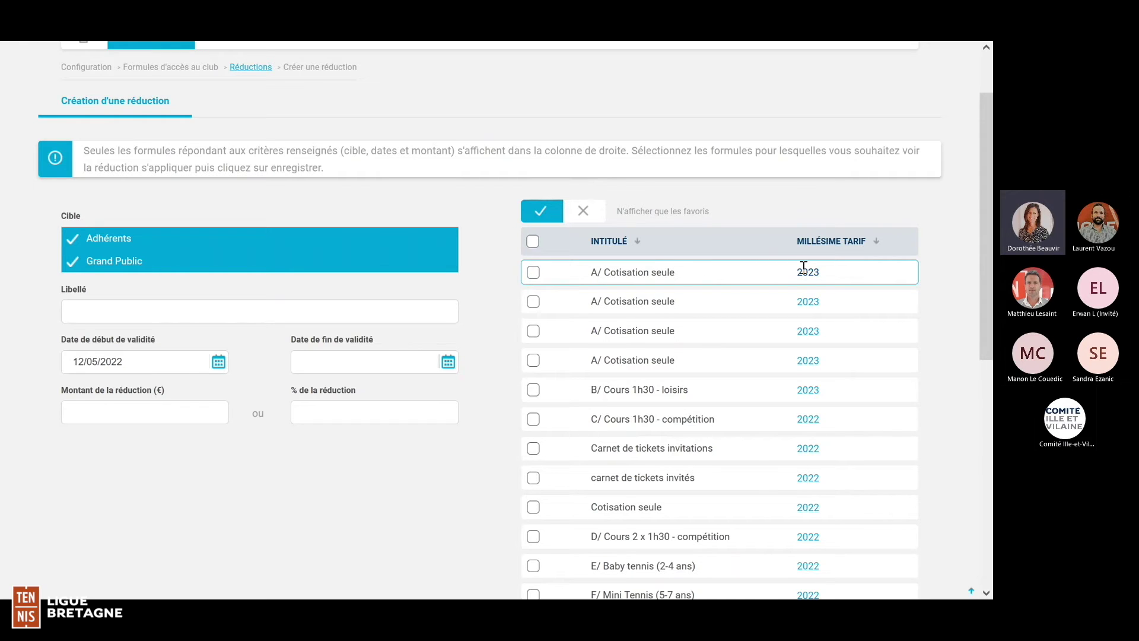
- Label the reduction "Réduction paiements juin, juillet août"
click(533, 274)
click(79, 306)
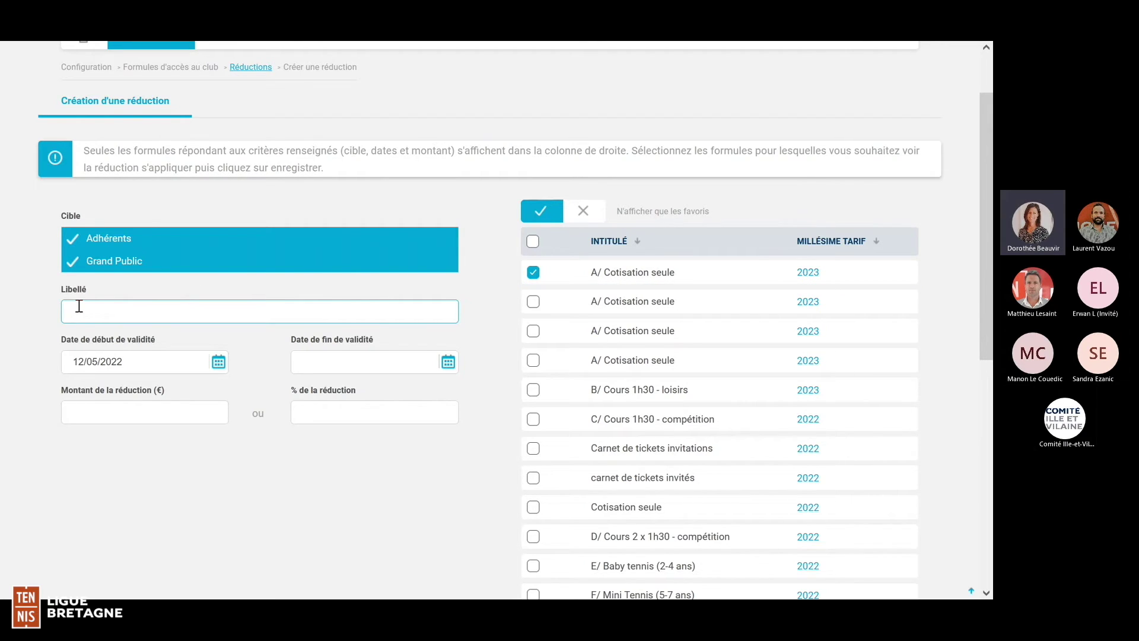
text(R)
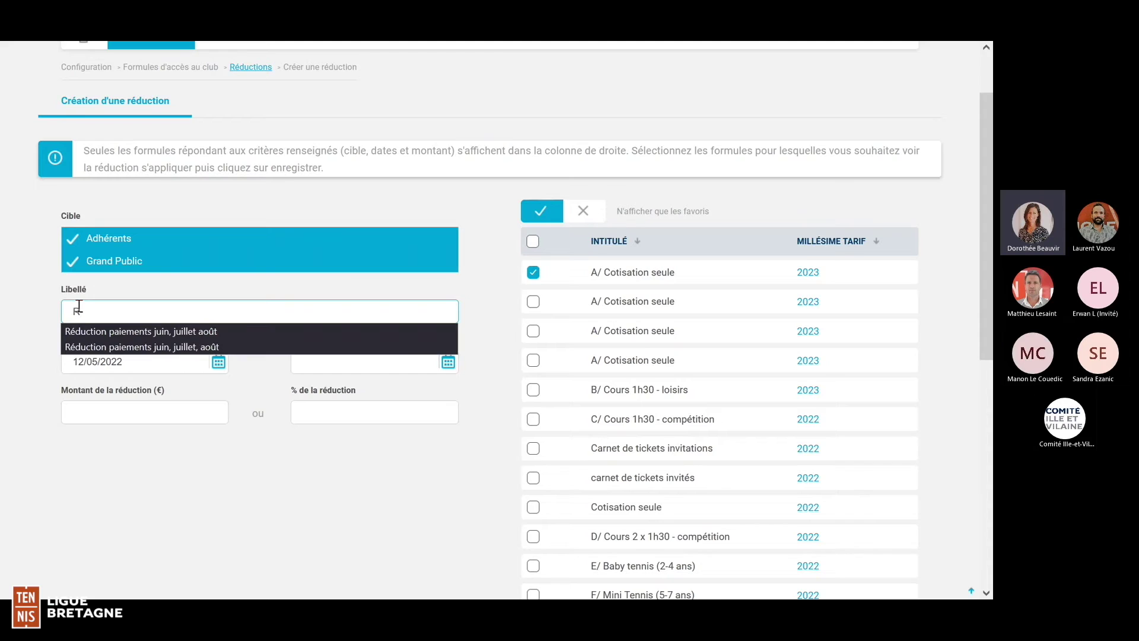
click(105, 331)
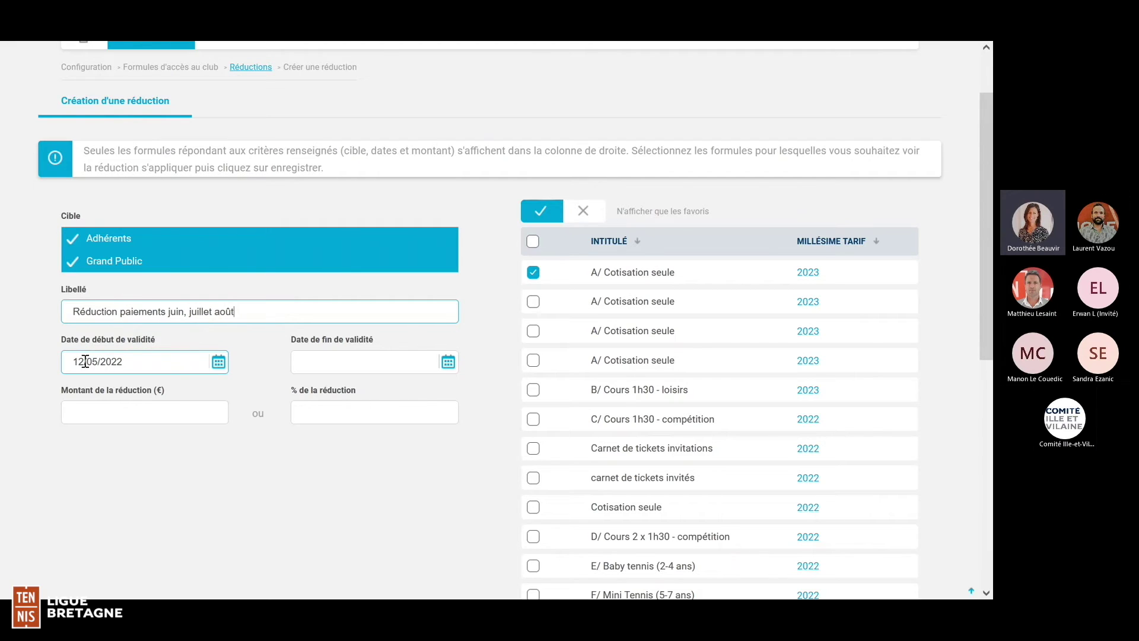
- Set the reduction's end-of-validity date to 15/09/2022
click(449, 362)
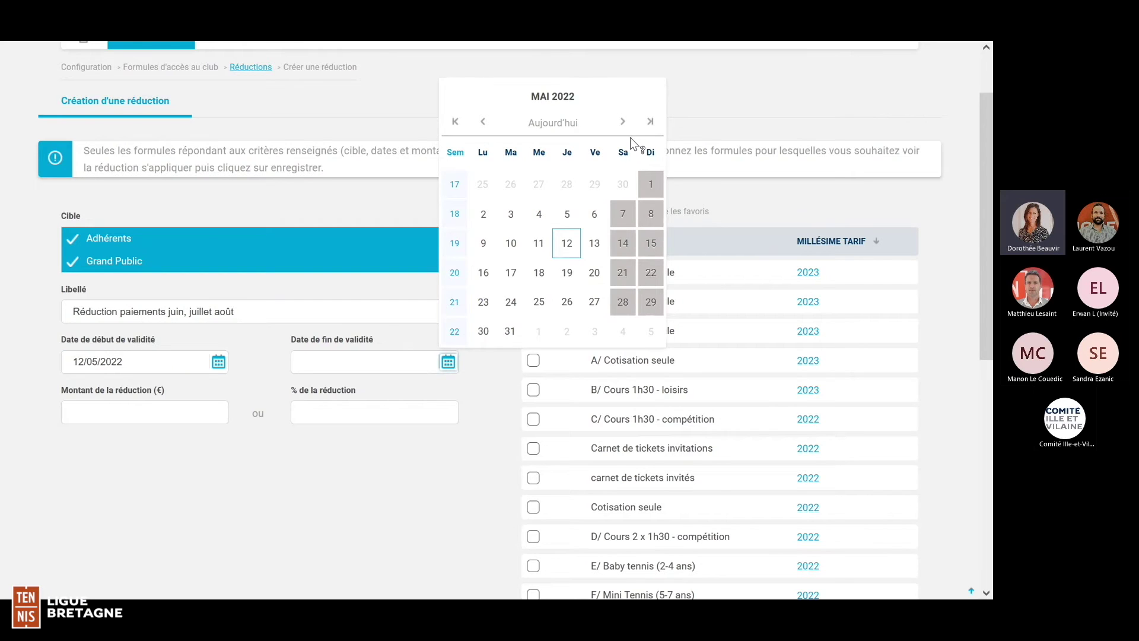
click(623, 122)
click(622, 122)
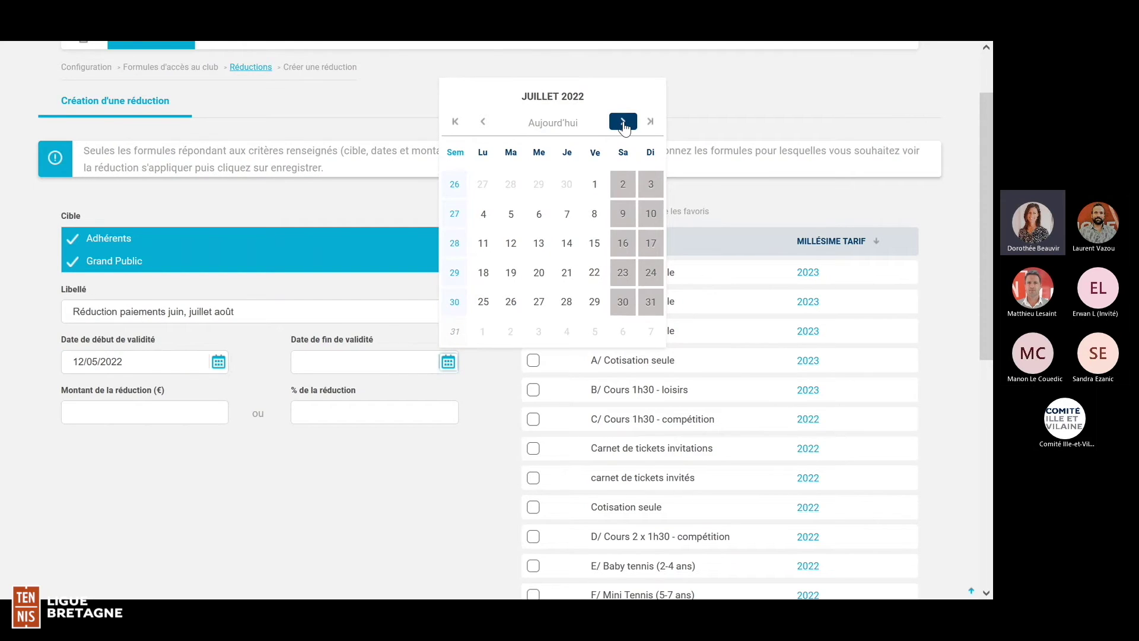
click(623, 122)
click(623, 122)
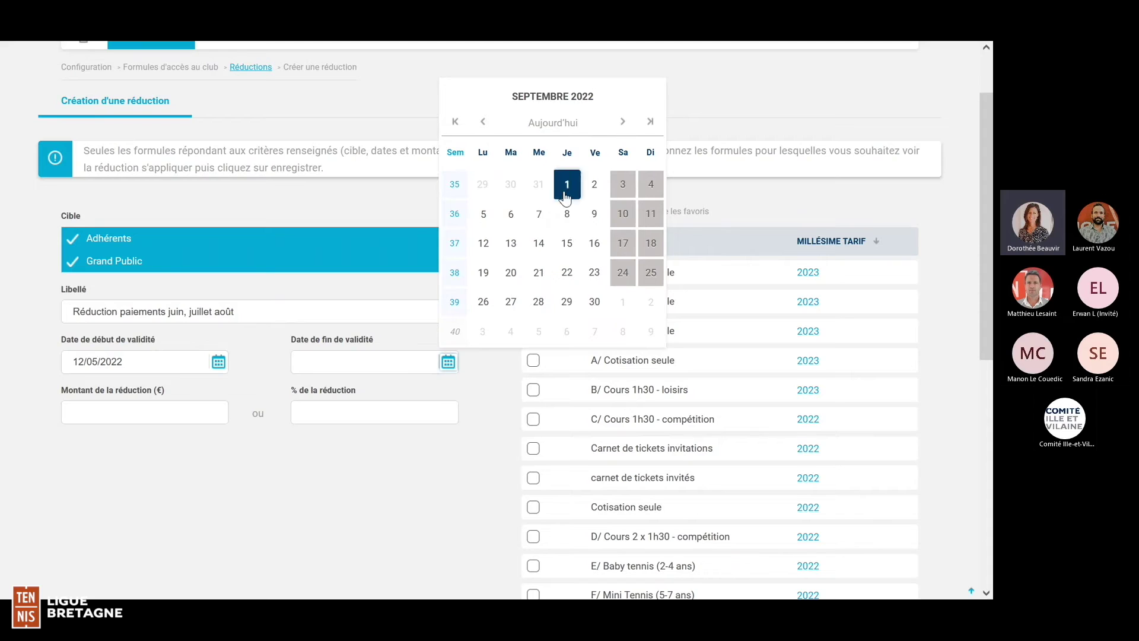
click(567, 245)
- Set the reduction percentage to 10
click(92, 409)
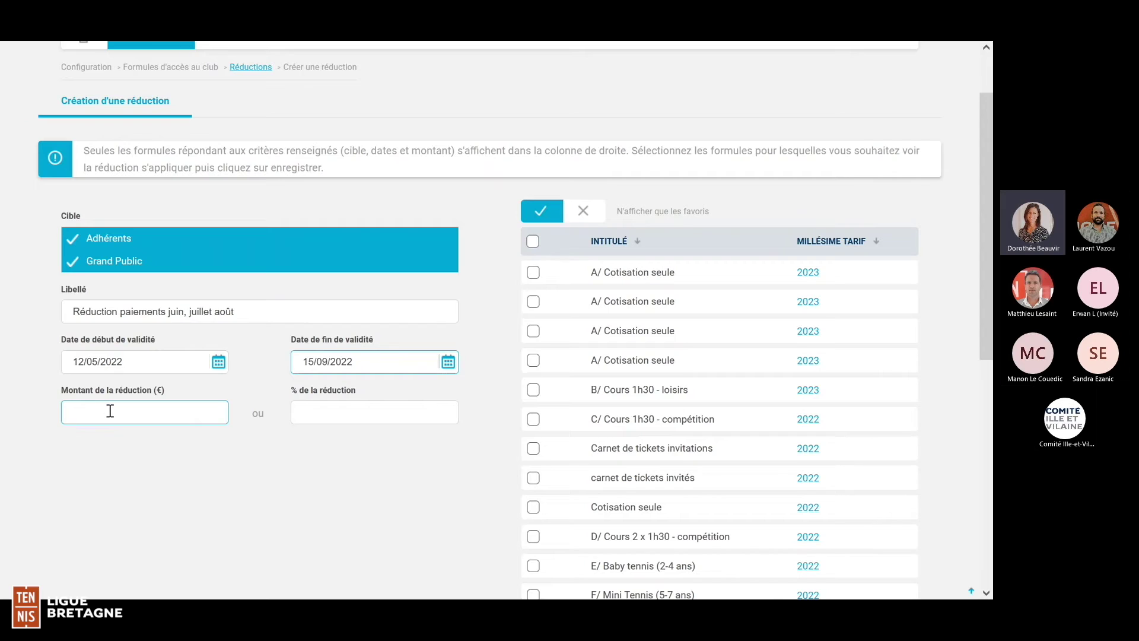
click(307, 410)
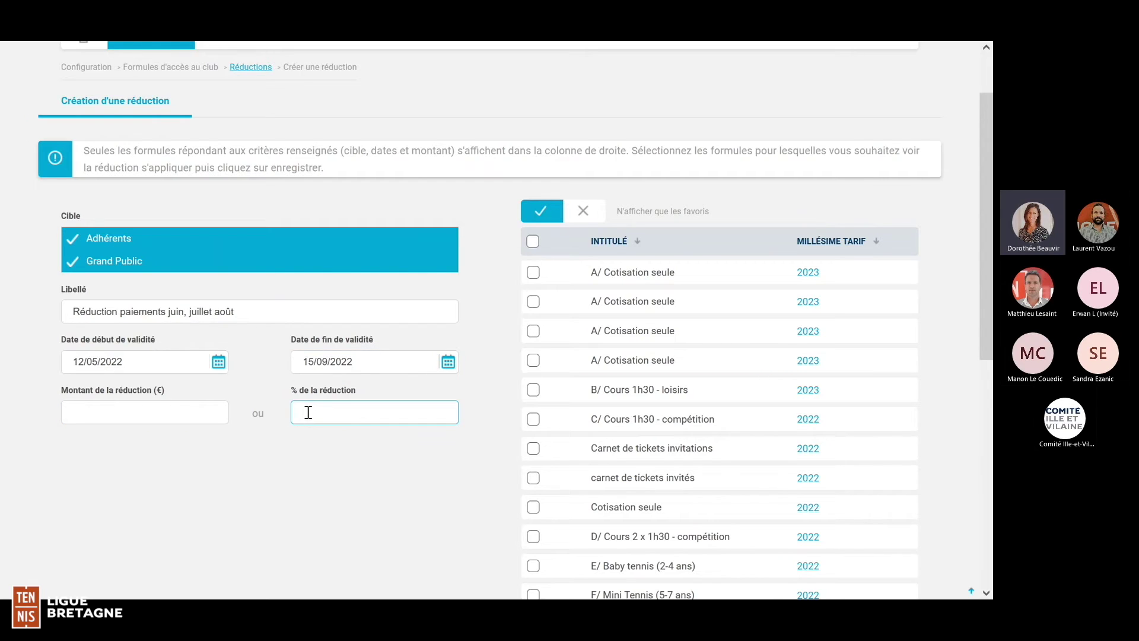
text(10)
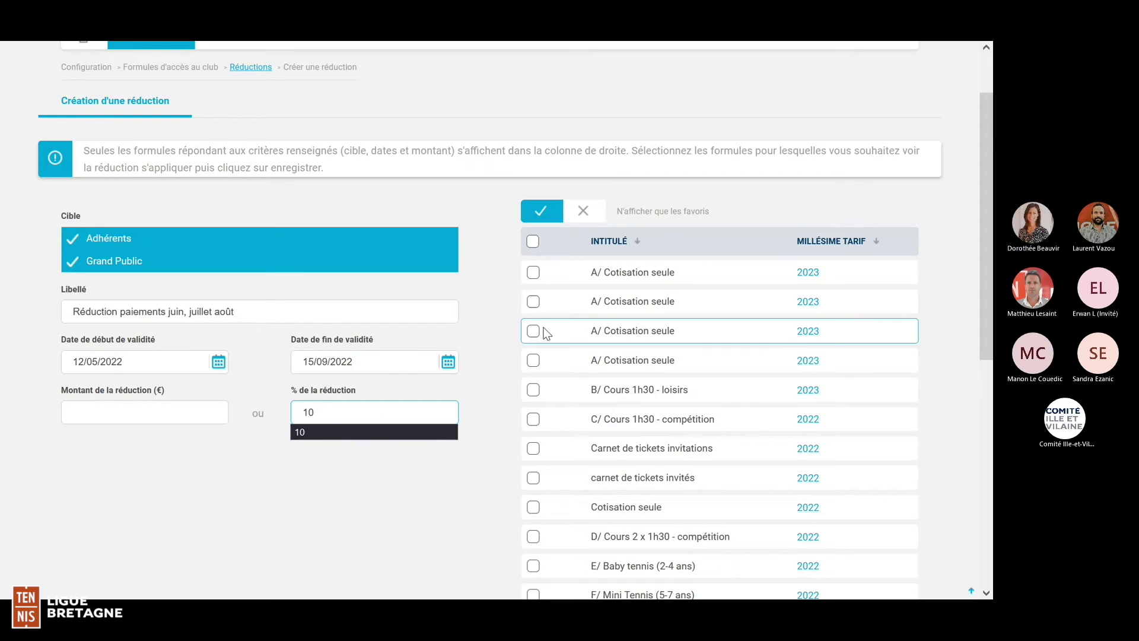
- Apply the reduction to the first A/ Cotisation seule 2023 entry in the formula list
click(533, 273)
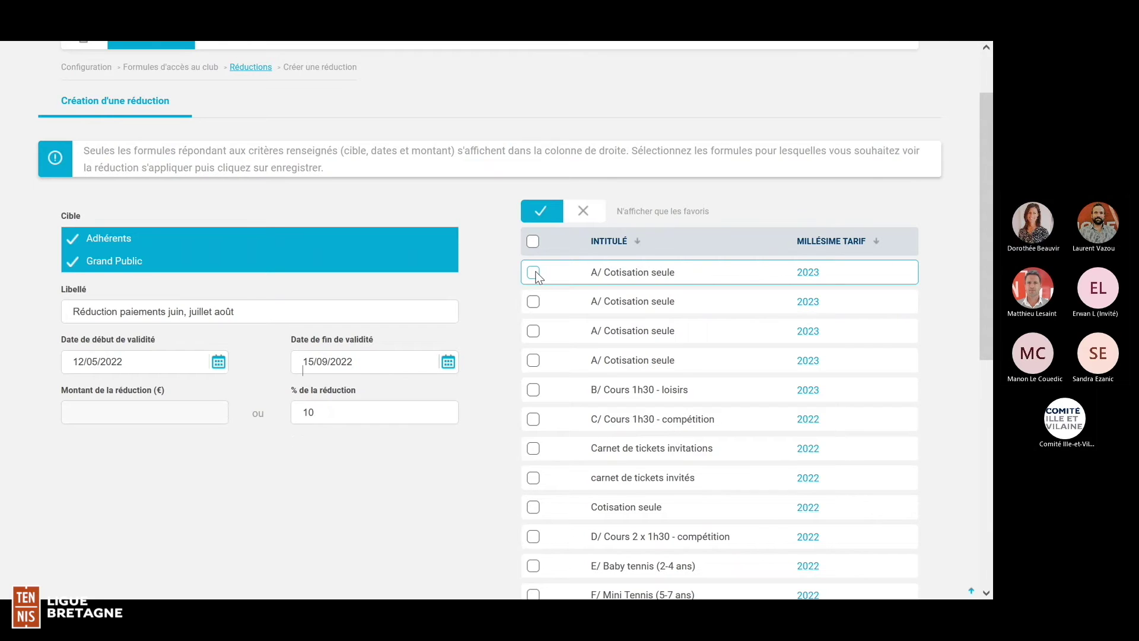
click(533, 273)
click(533, 273)
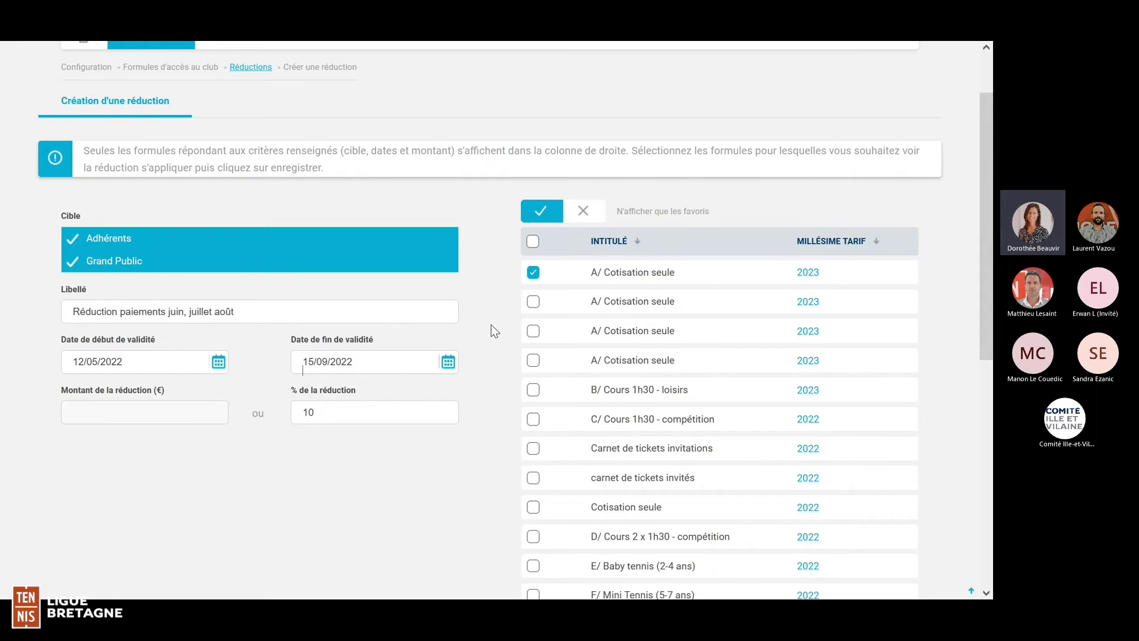
scroll(491, 330, down, 3)
scroll(490, 326, down, 3)
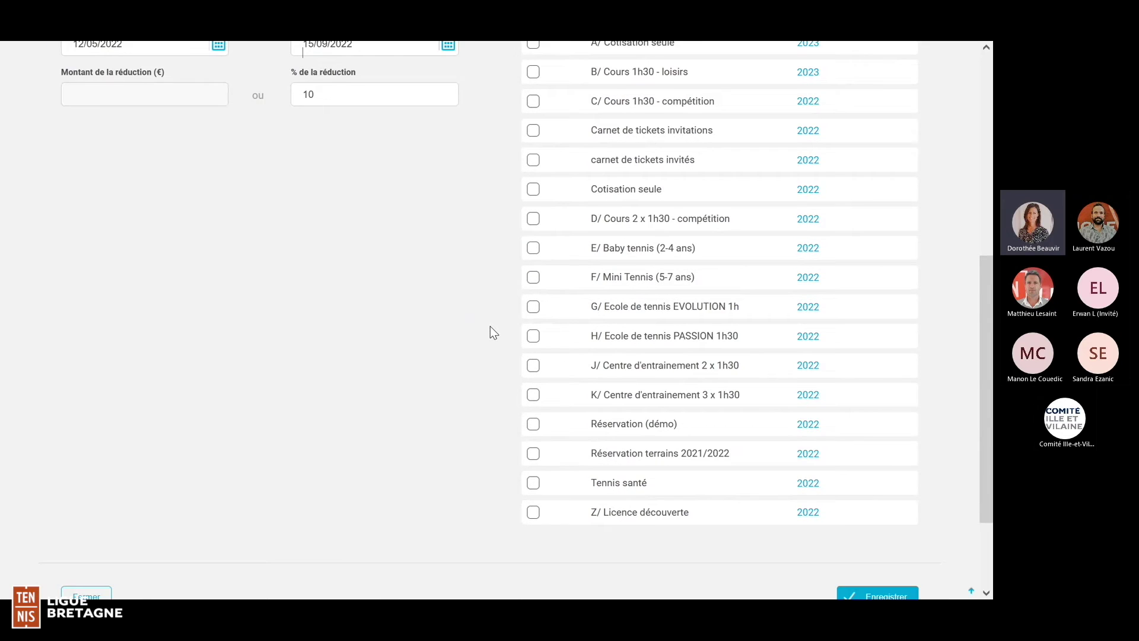
- Save the new reduction for the A/ Cotisation seule formula
scroll(490, 332, down, 3)
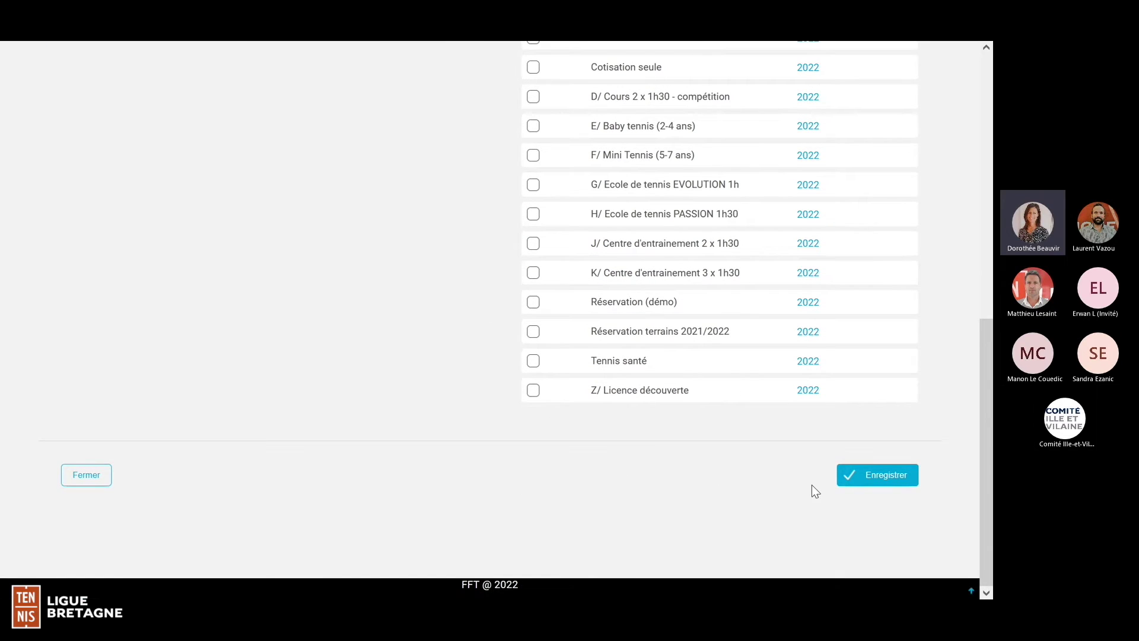
click(883, 476)
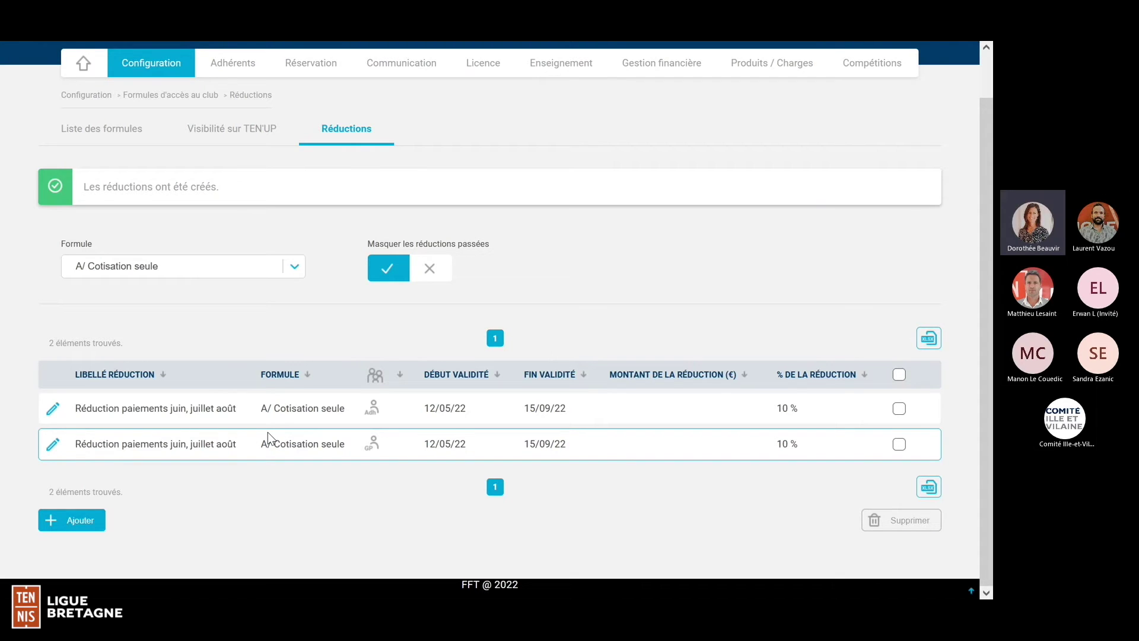
scroll(269, 432, up, 2)
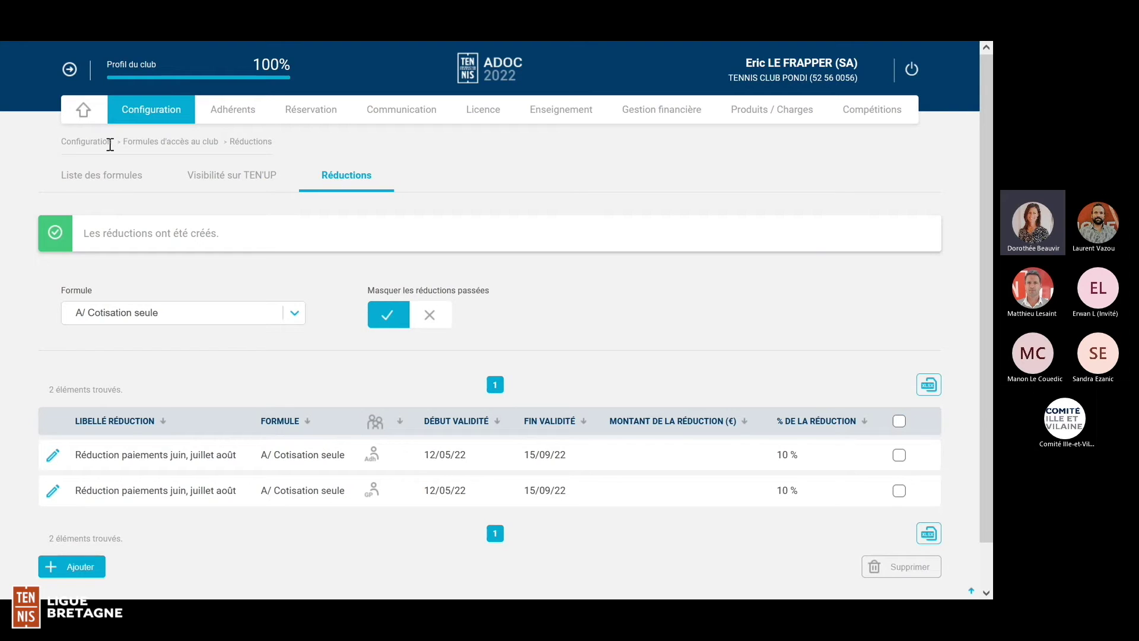
- Return to the home page and open the members' pending pre-registrations to review them
click(83, 114)
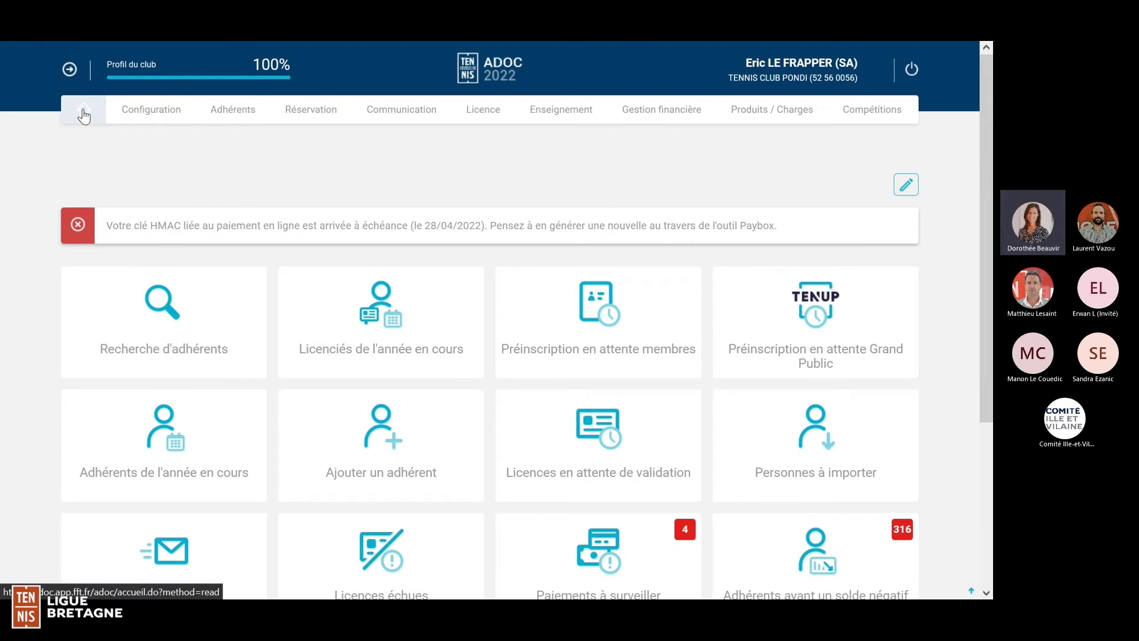
scroll(371, 363, down, 1)
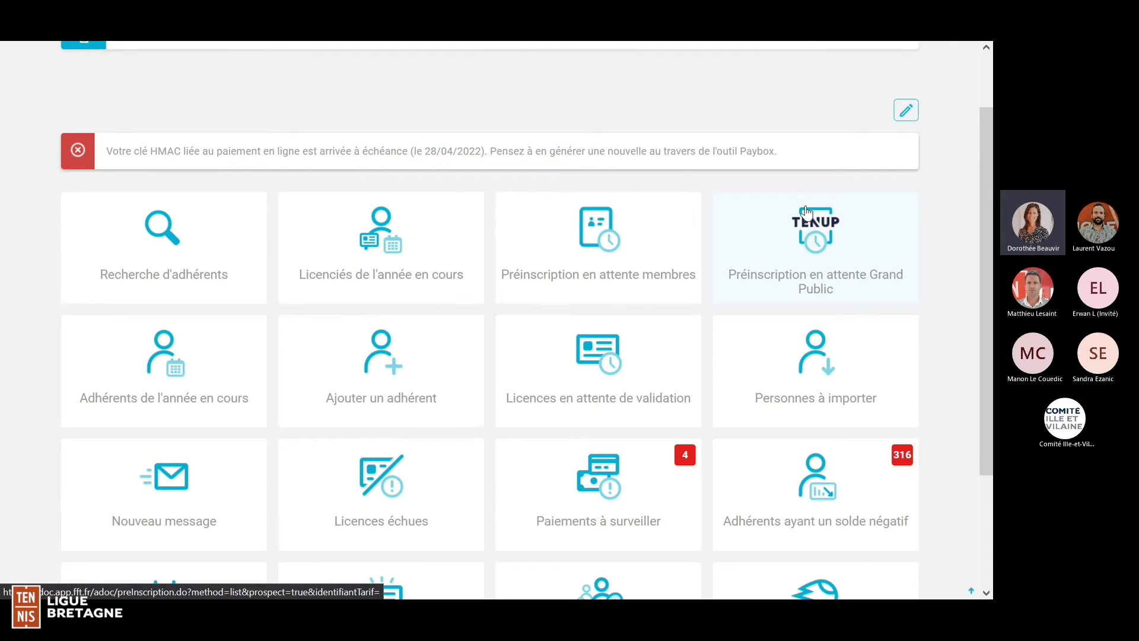
click(909, 110)
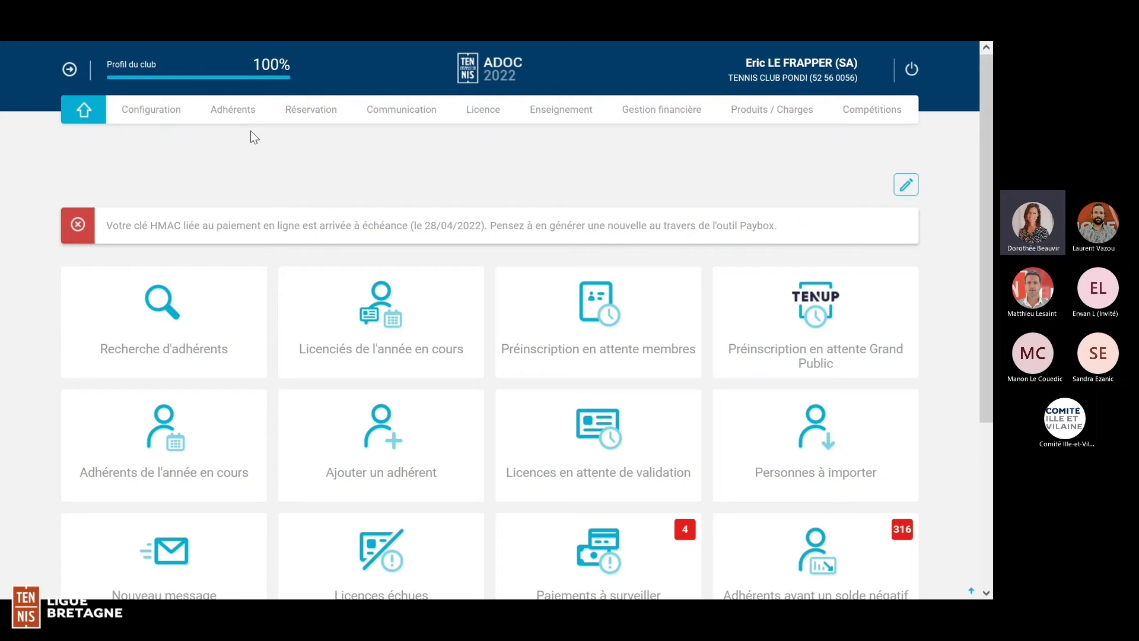
click(240, 115)
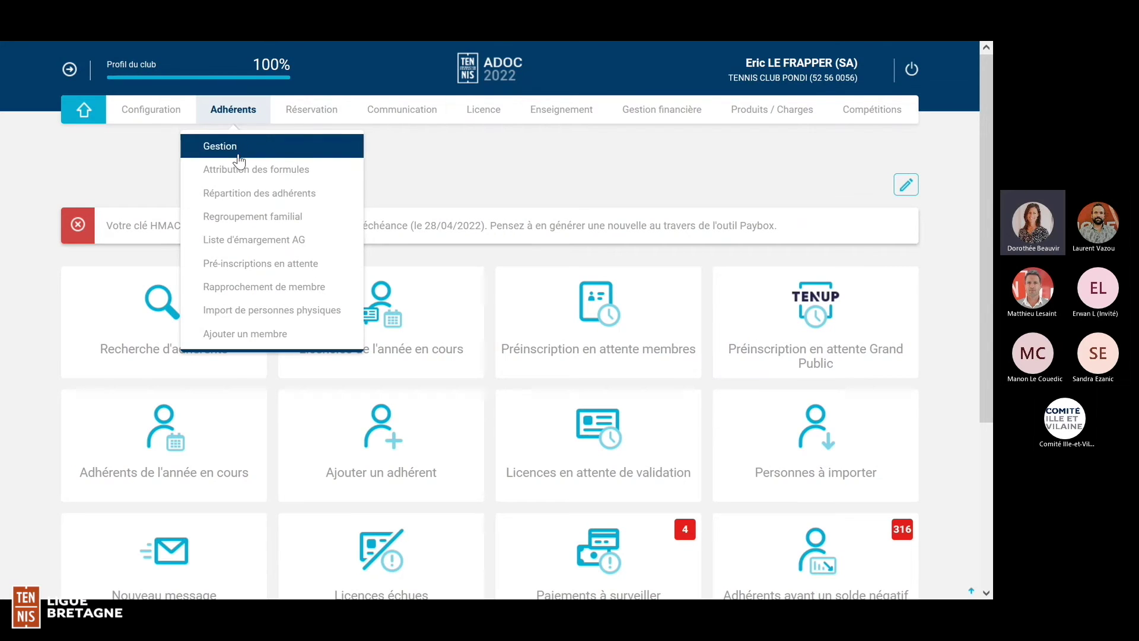
click(245, 267)
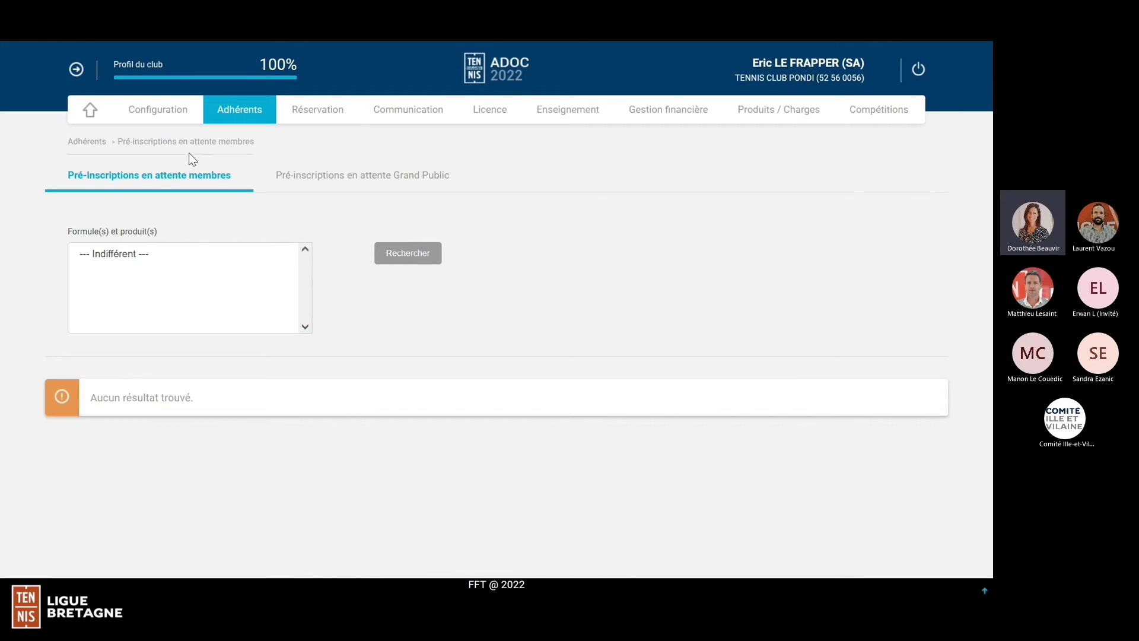
- Open the Configuration chapter of the ADOC online help and find the video on a member's purchase from Ten'Up
click(176, 119)
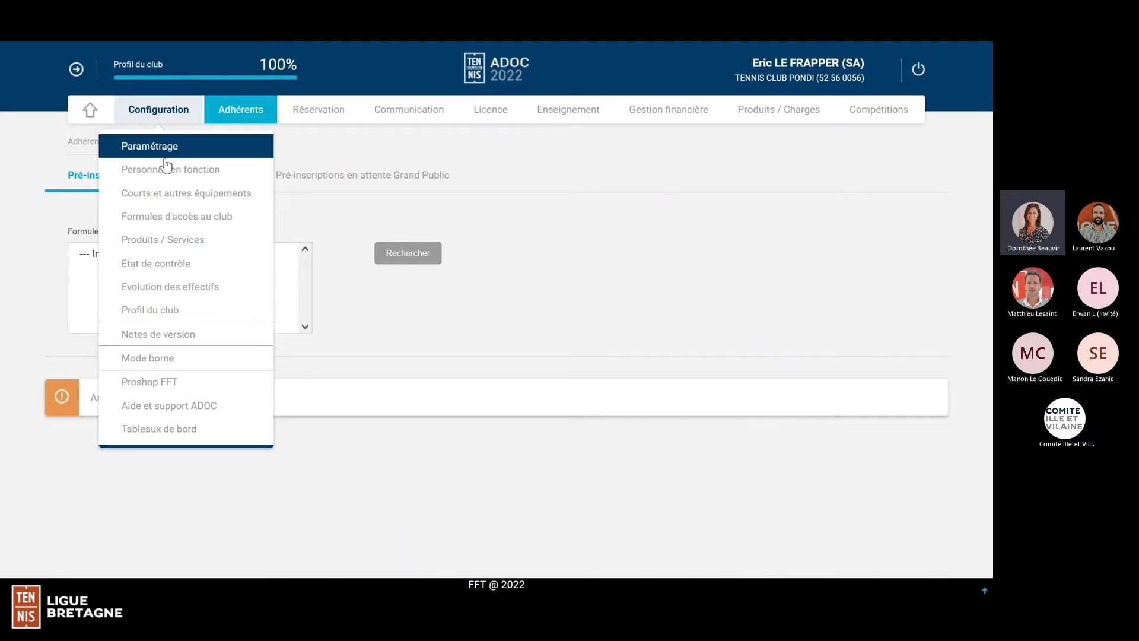
click(175, 407)
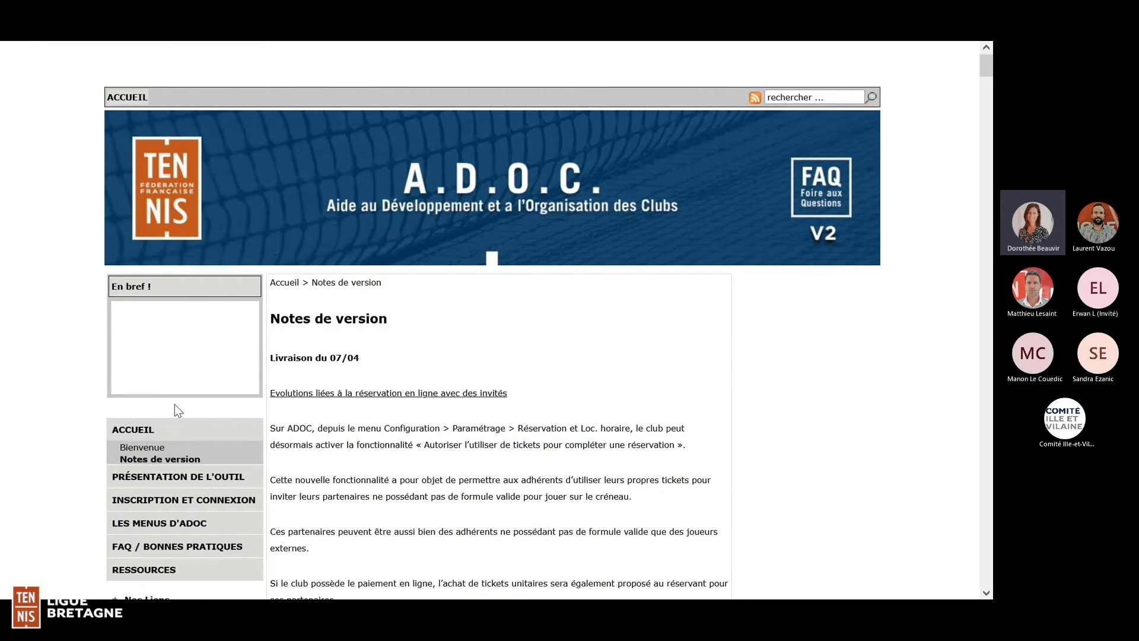
scroll(174, 404, down, 2)
scroll(186, 370, down, 1)
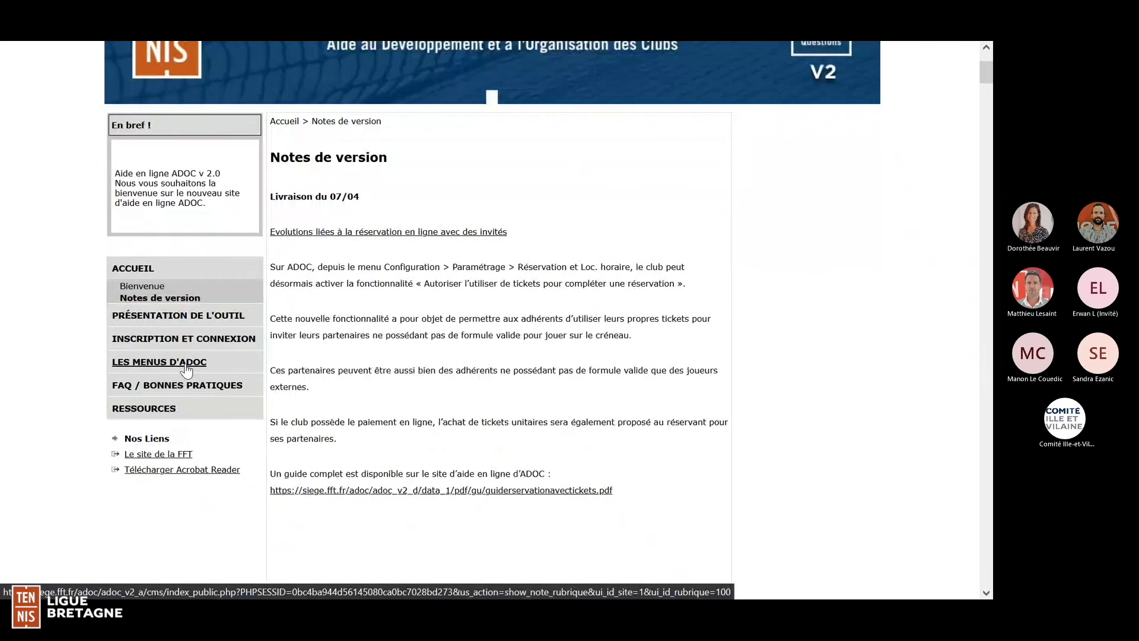
click(186, 363)
scroll(919, 296, down, 3)
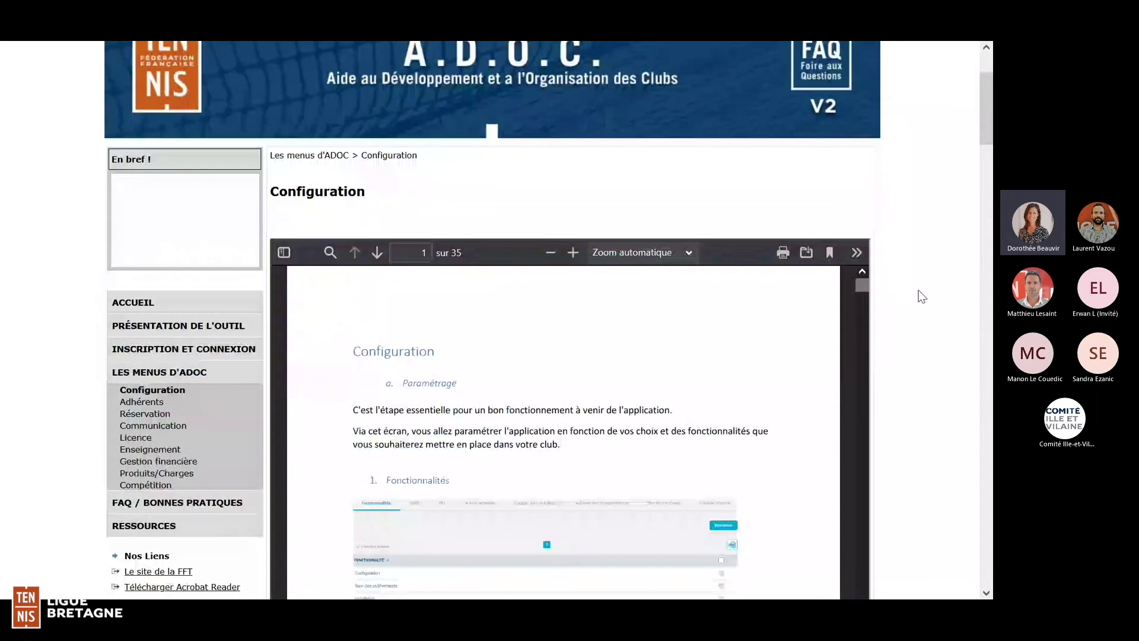
scroll(921, 296, down, 3)
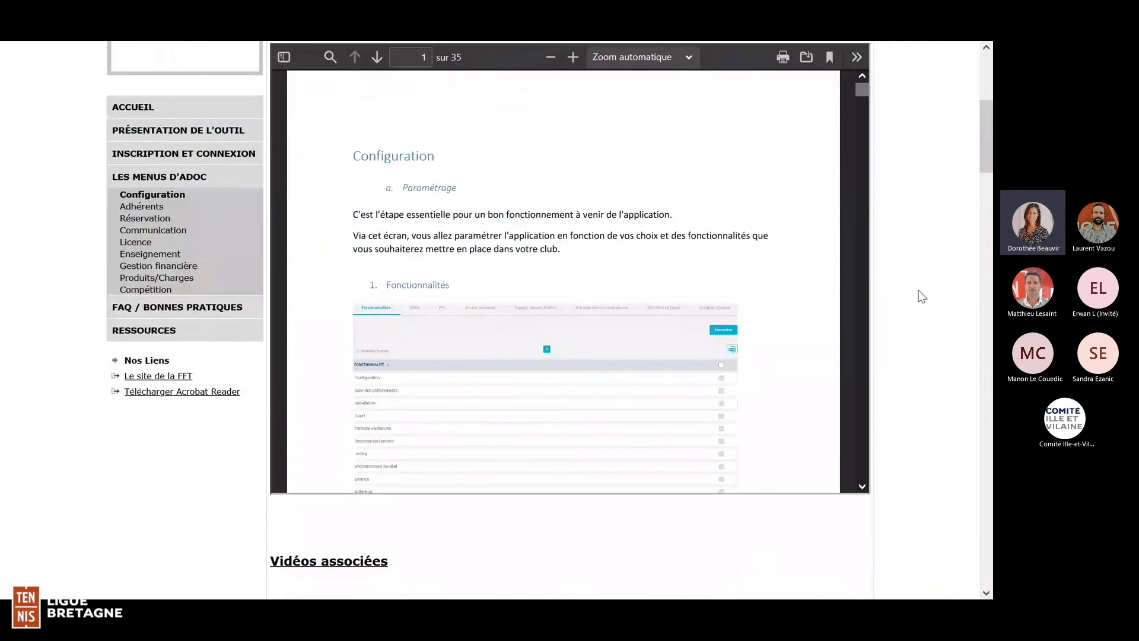
scroll(921, 297, down, 6)
scroll(921, 296, down, 12)
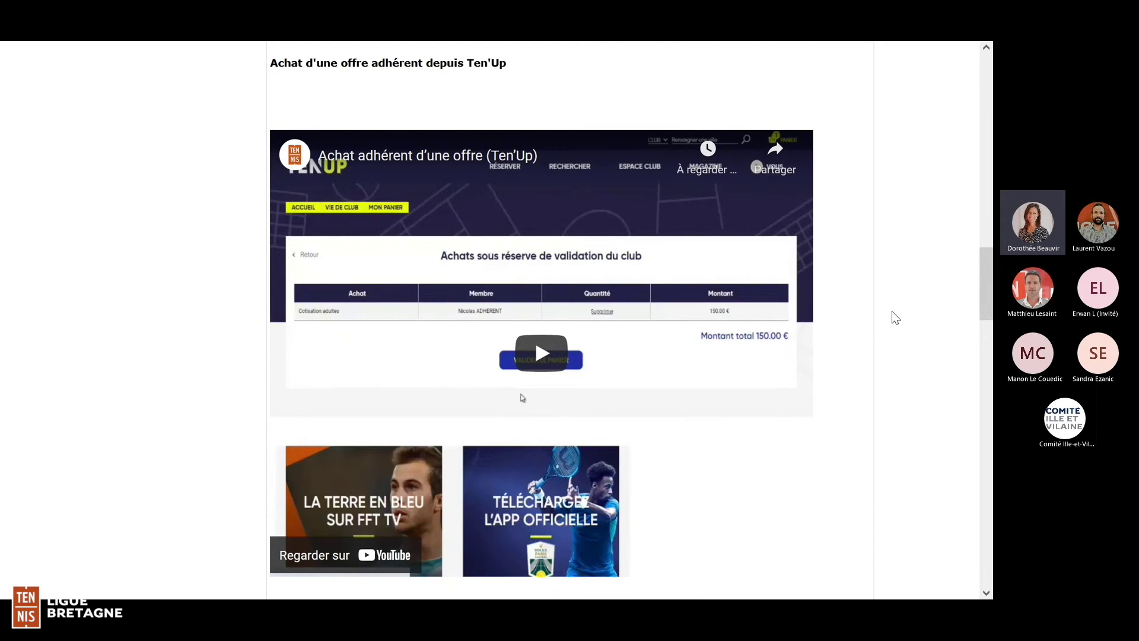
- Open the video "Achat adhérent d'une offre (Ten'Up)" on YouTube and show it full screen
click(774, 153)
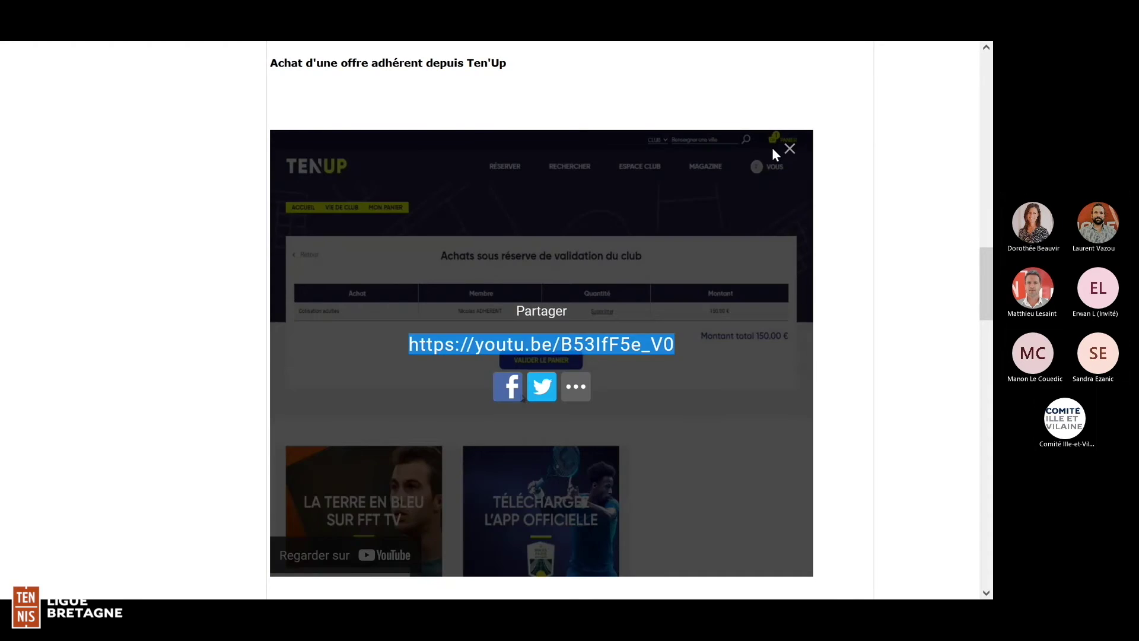
click(625, 344)
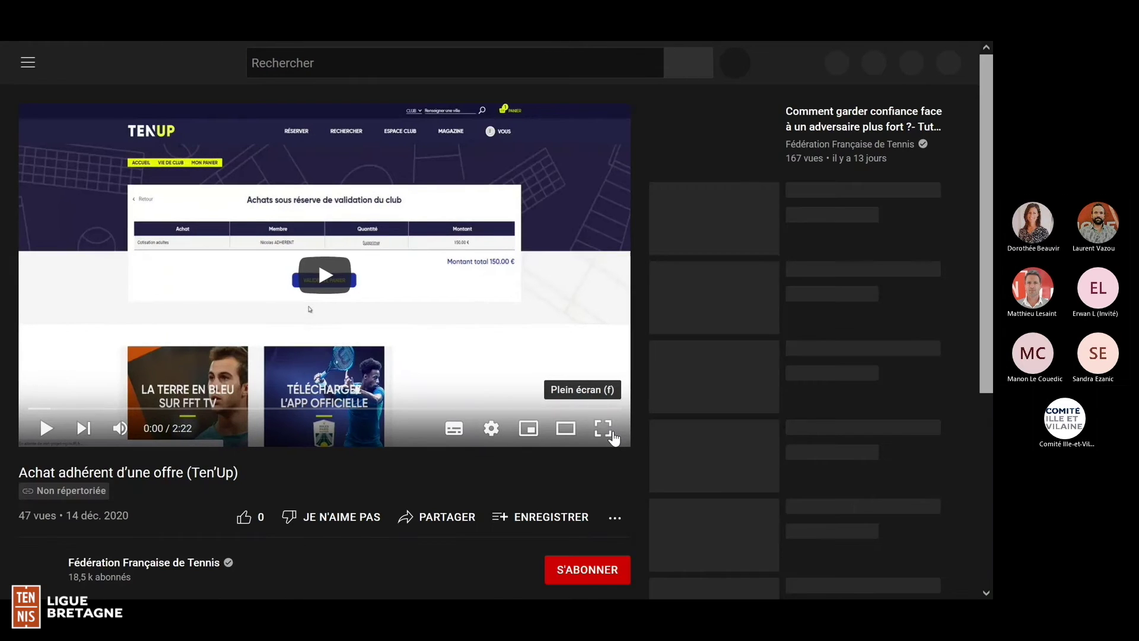
click(614, 437)
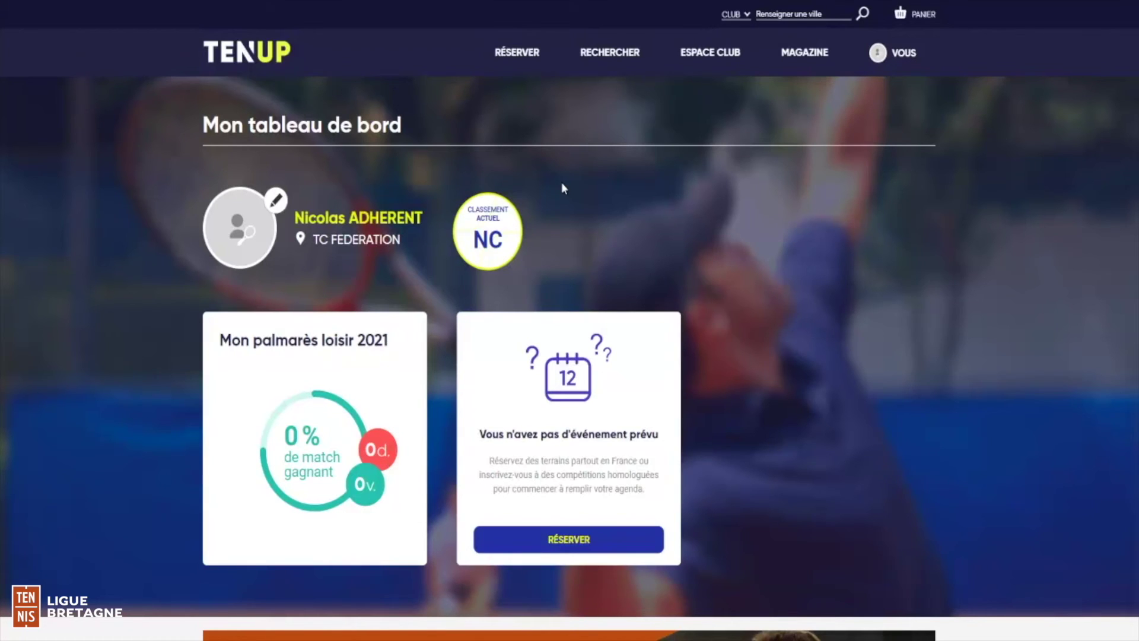
- In TEN'UP, open the club's Cotisation offer and add Cotisation adultes to the basket
mouse_move(710, 52)
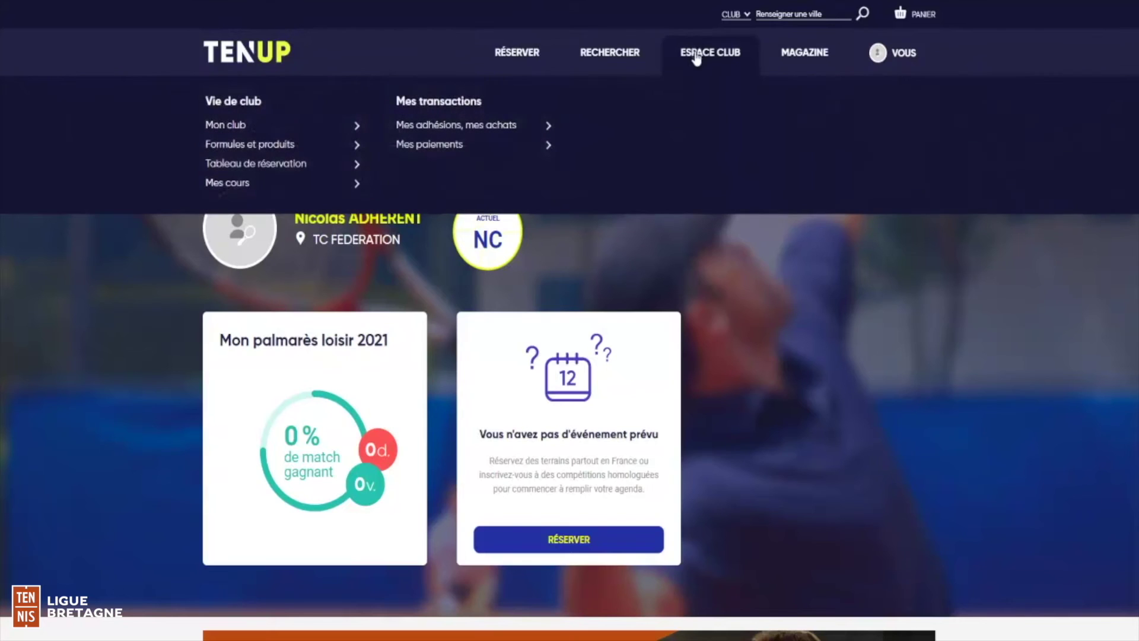
click(293, 144)
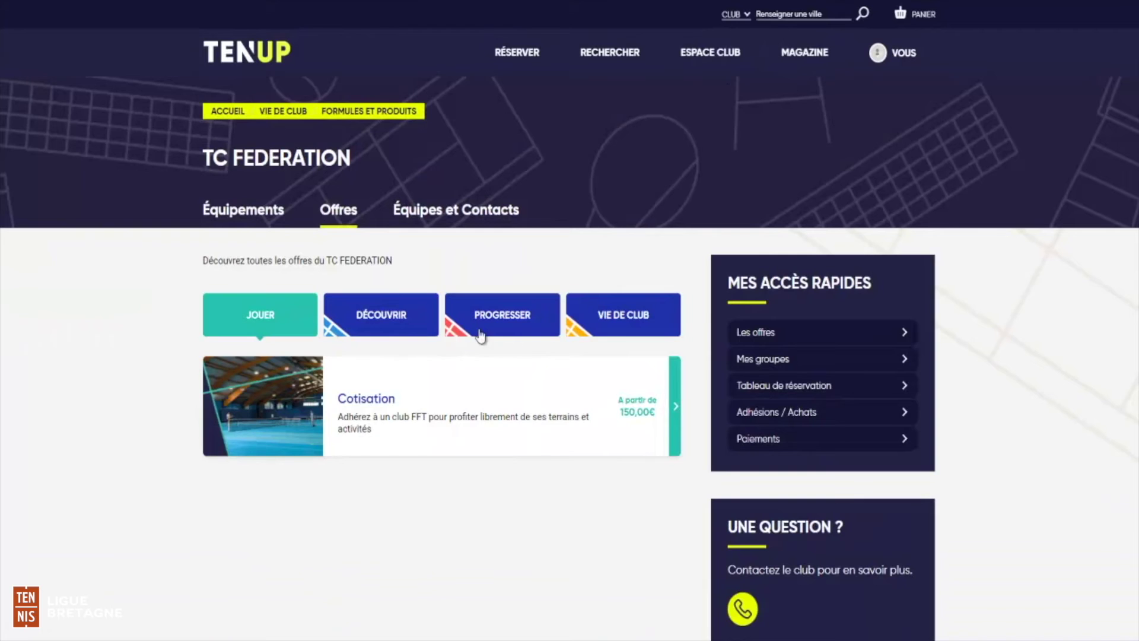
click(302, 402)
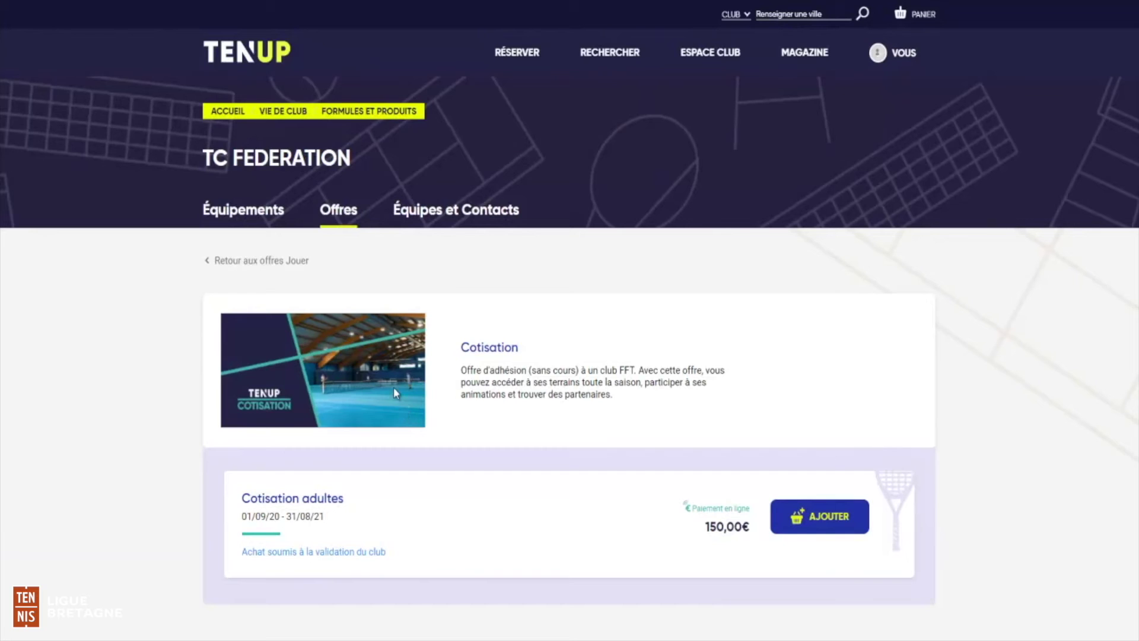
scroll(611, 470, down, 1)
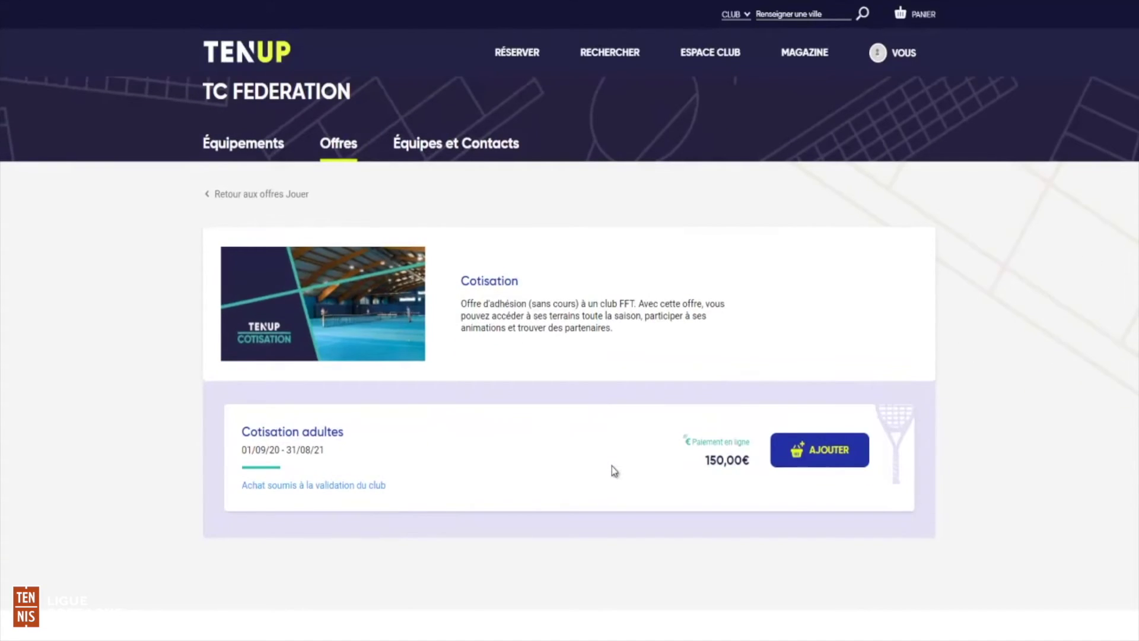
click(795, 446)
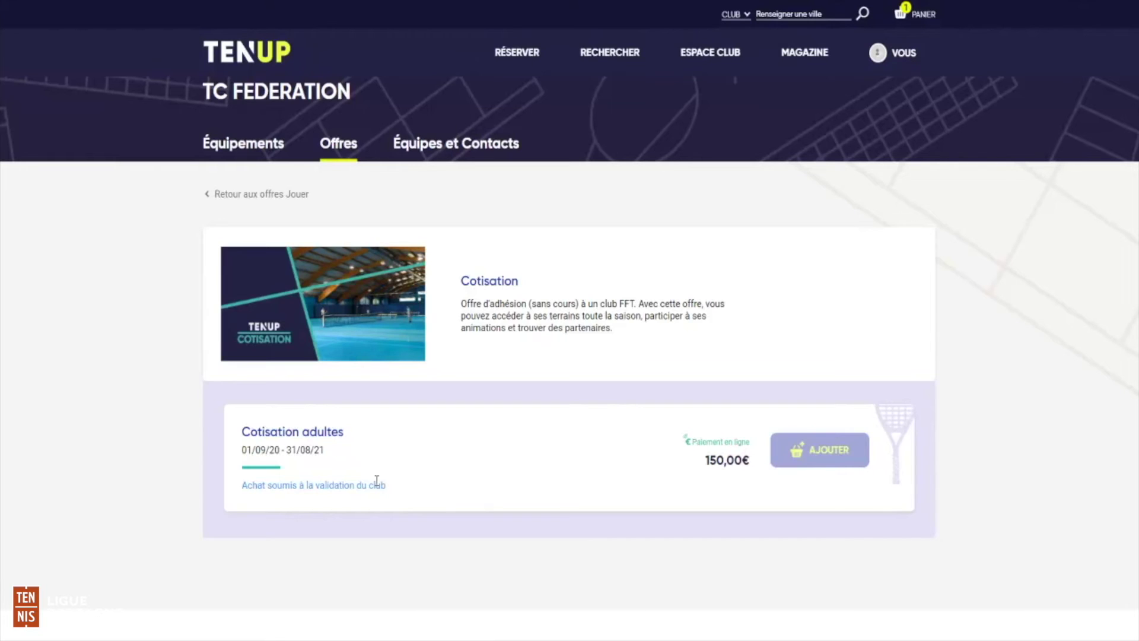
- Validate the basket and confirm submitting the Cotisation adultes purchase to the club
click(921, 18)
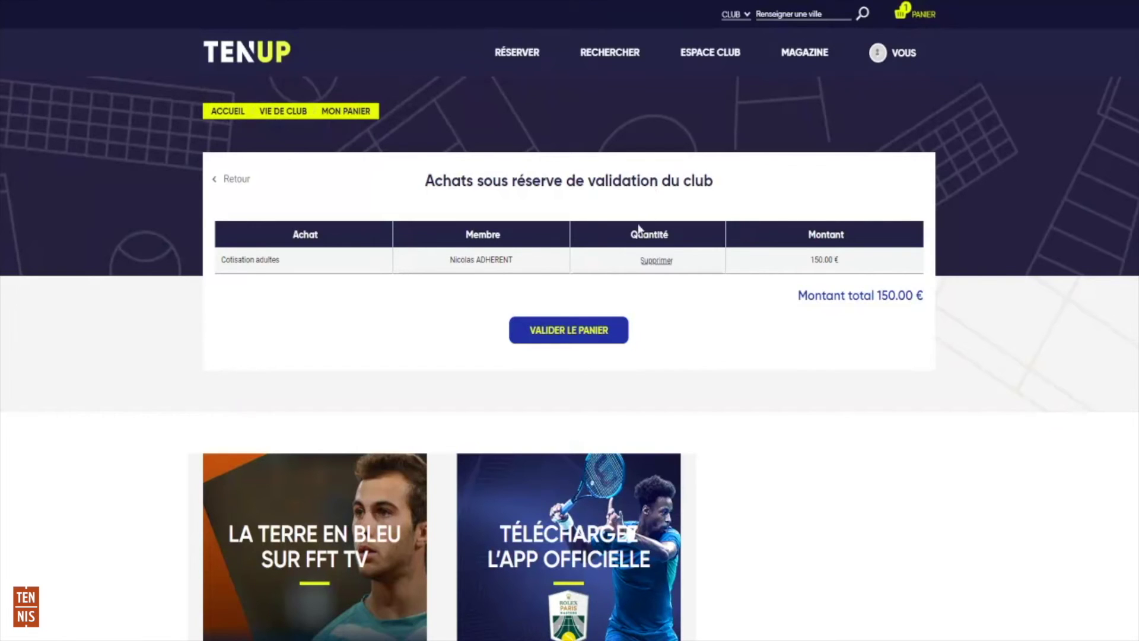
click(584, 330)
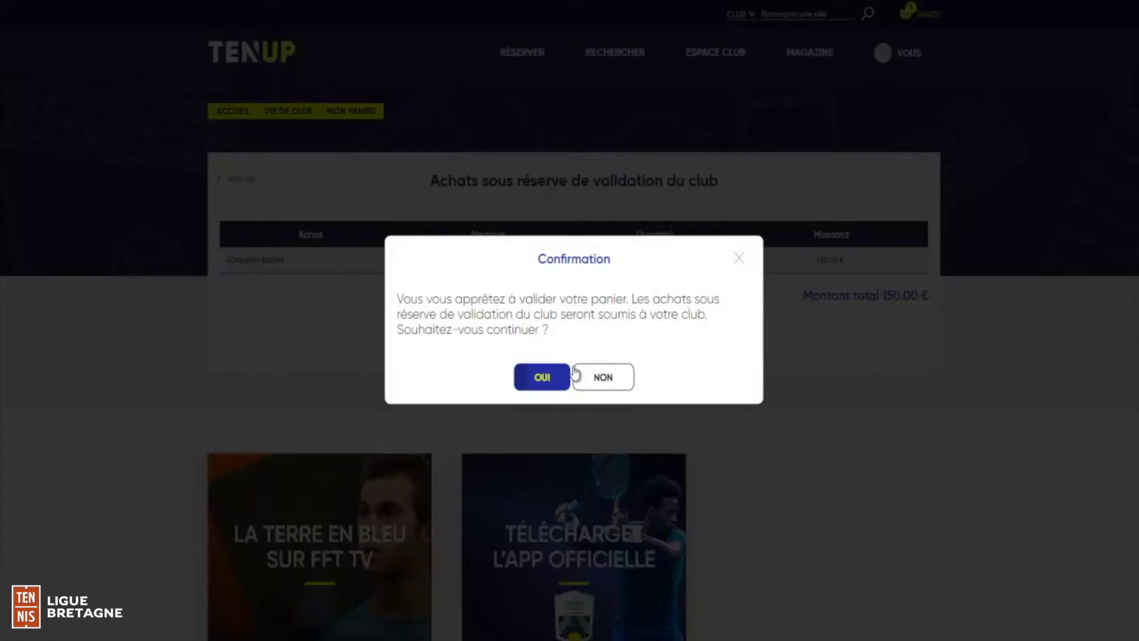
click(542, 379)
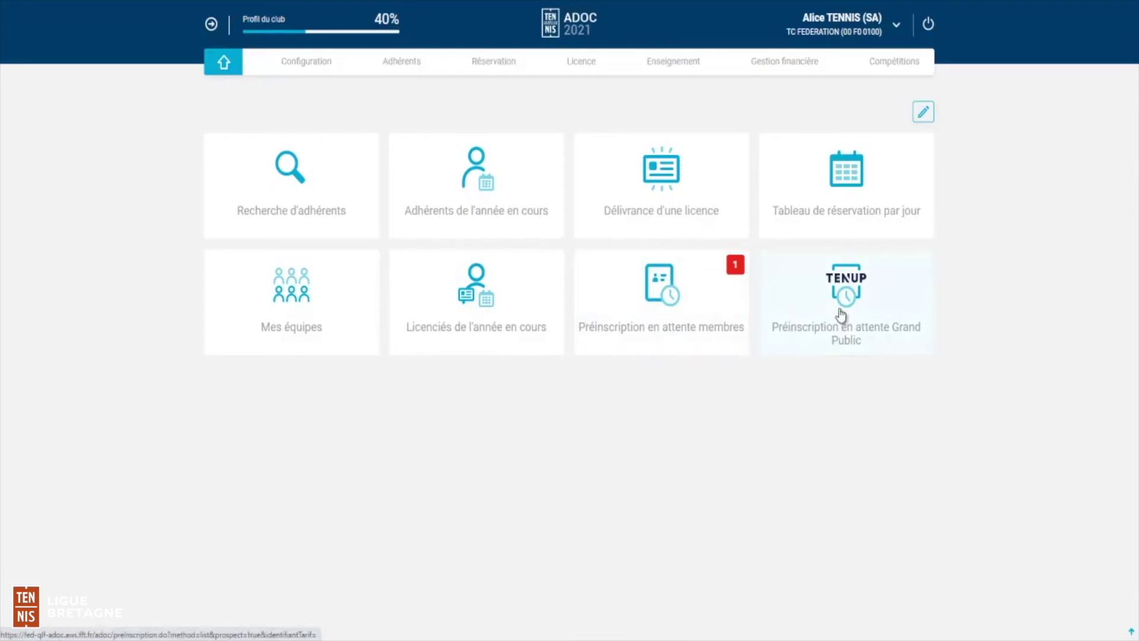
- In ADOC, validate the member's pending pre-registration for Cotisation adultes
click(704, 308)
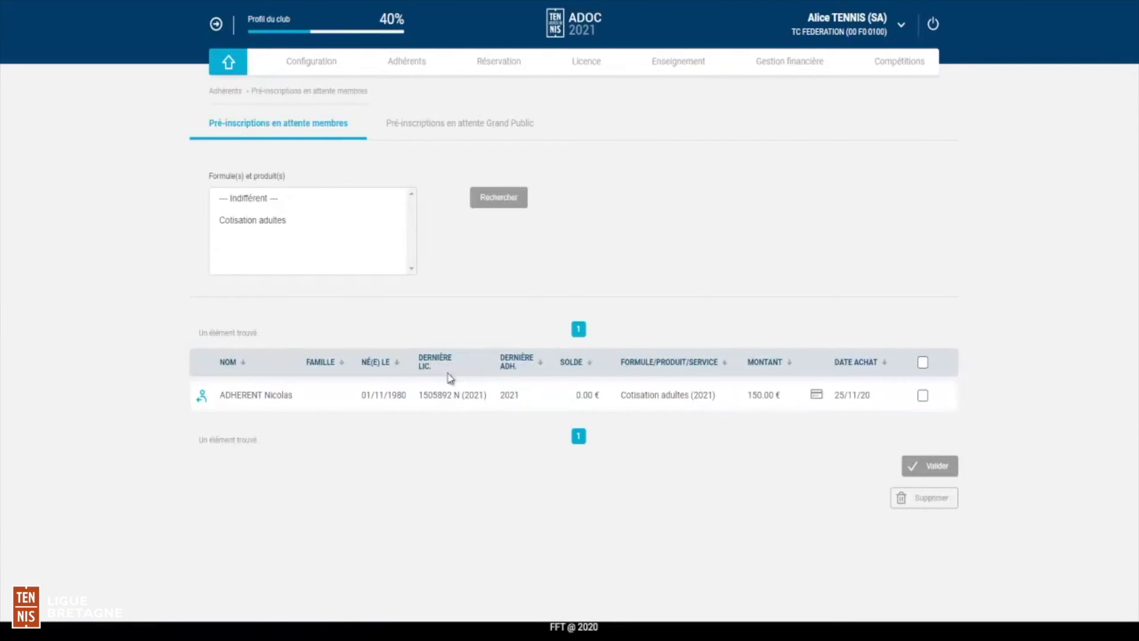
click(923, 396)
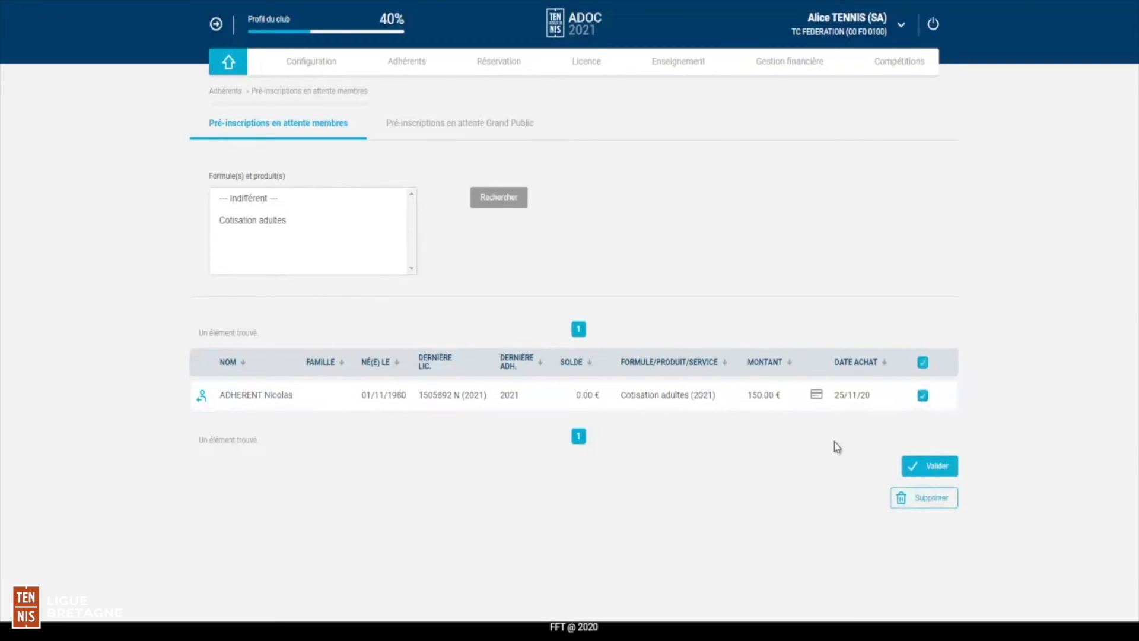
click(931, 467)
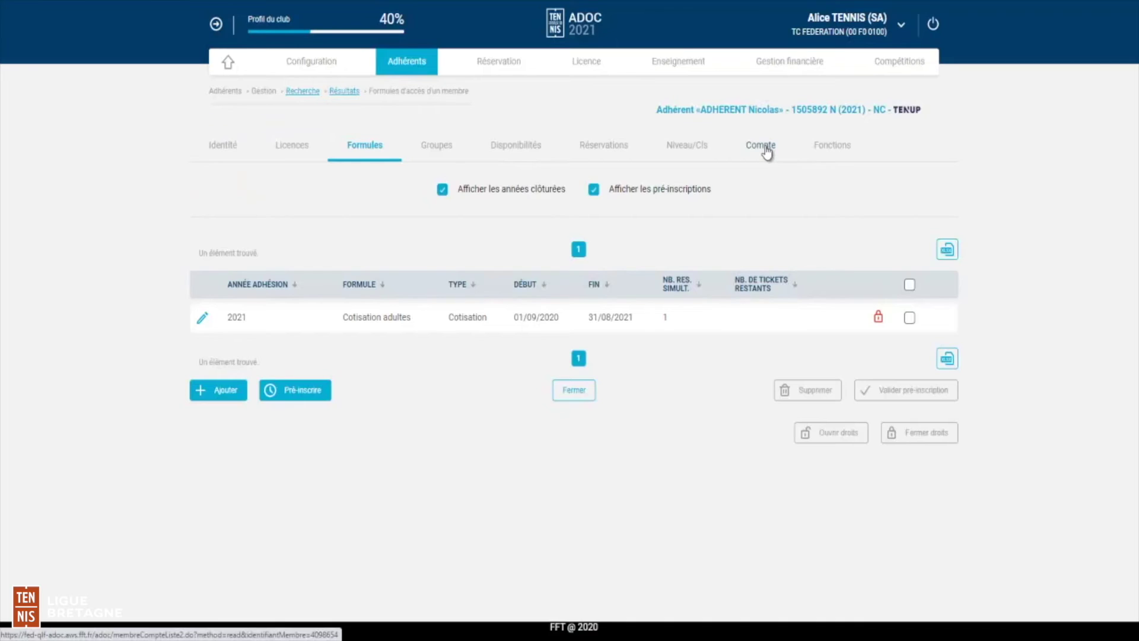
- Open the member's account to examine the balance, purchases and pending payments
click(767, 152)
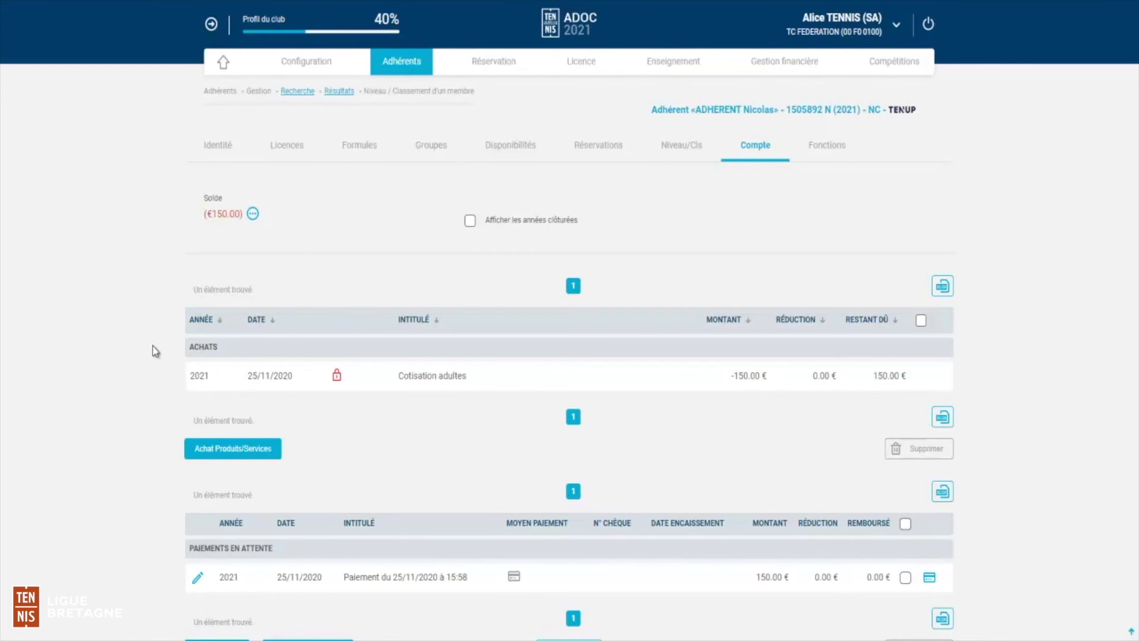
scroll(153, 346, down, 1)
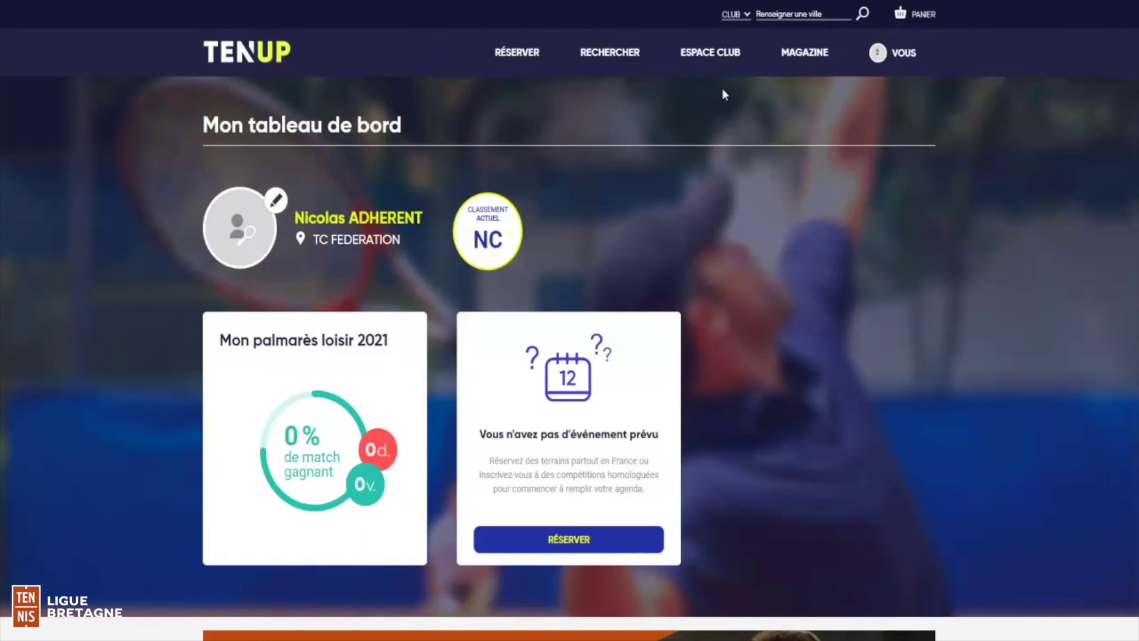
- In TEN'UP, select the pending payment of 25/11/2020 and proceed to its online card payment form
mouse_move(712, 56)
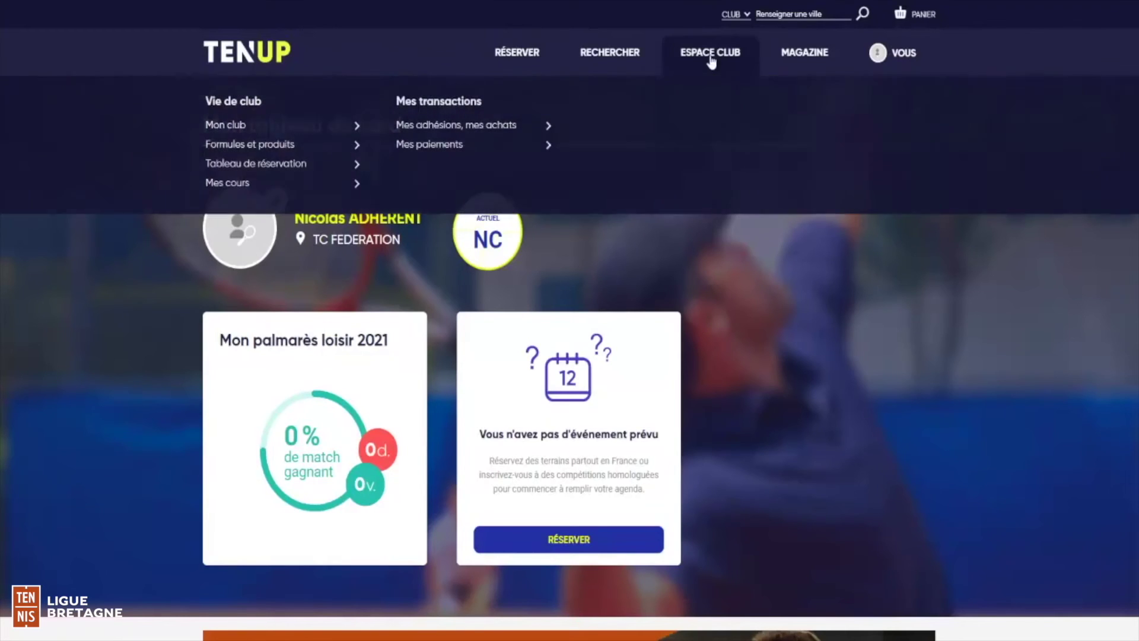
click(448, 146)
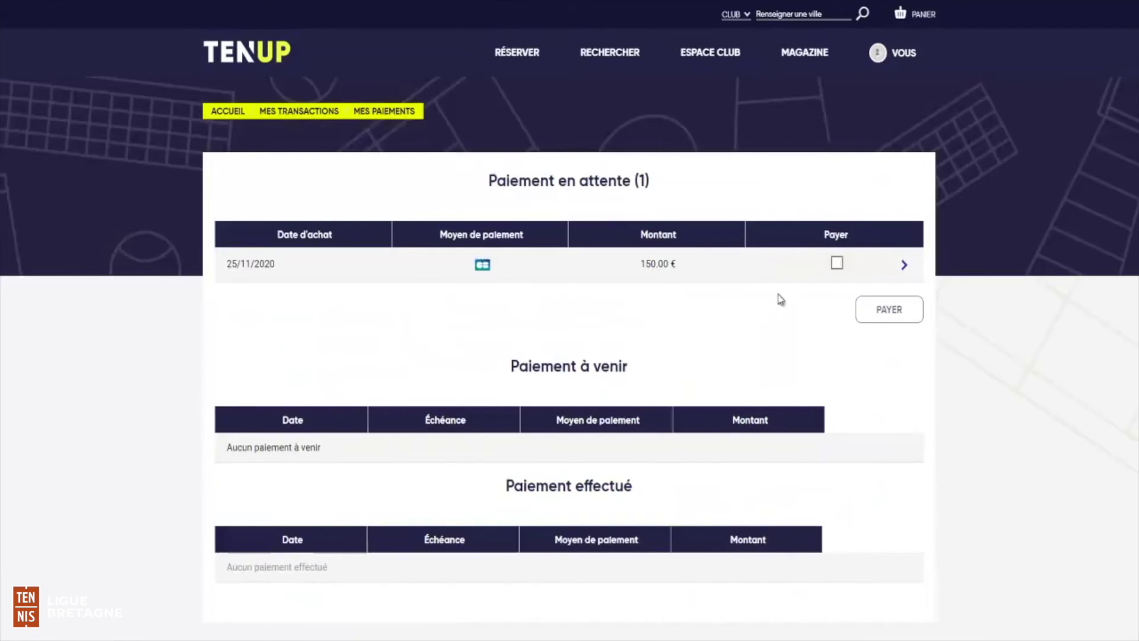
click(834, 266)
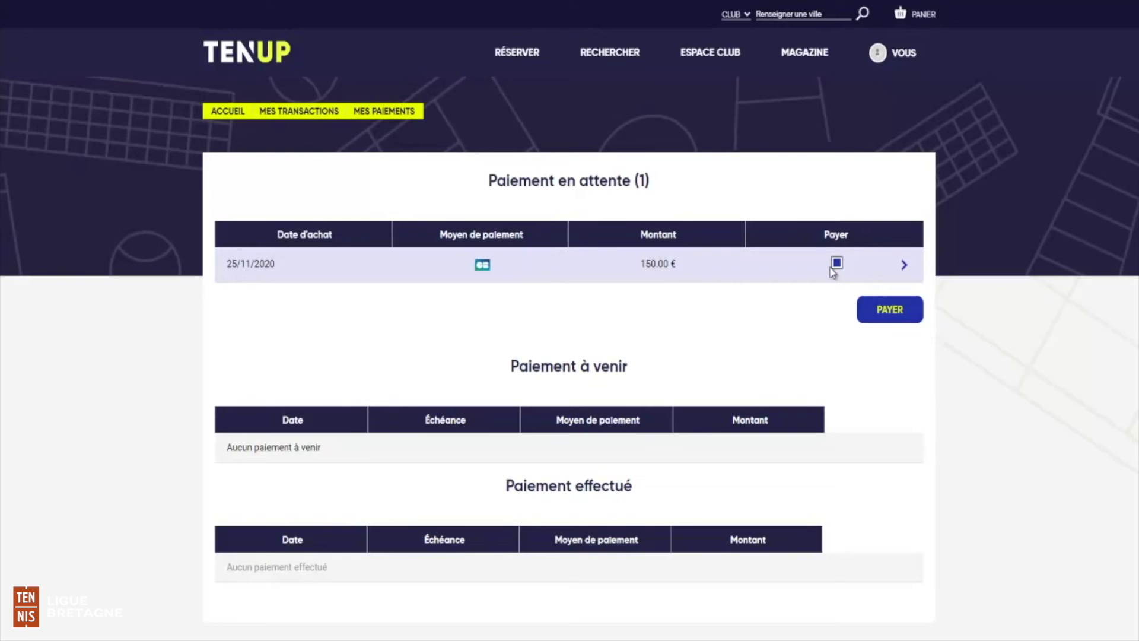
click(866, 306)
click(487, 371)
click(327, 399)
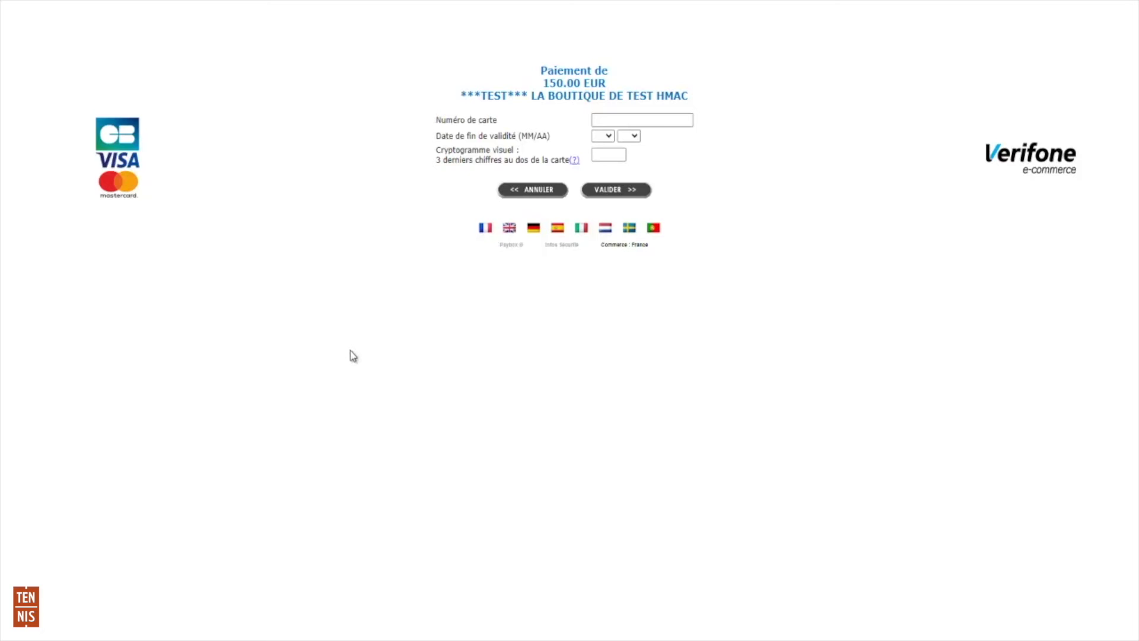
- Exit full-screen playback of the purchase video
key(Escape)
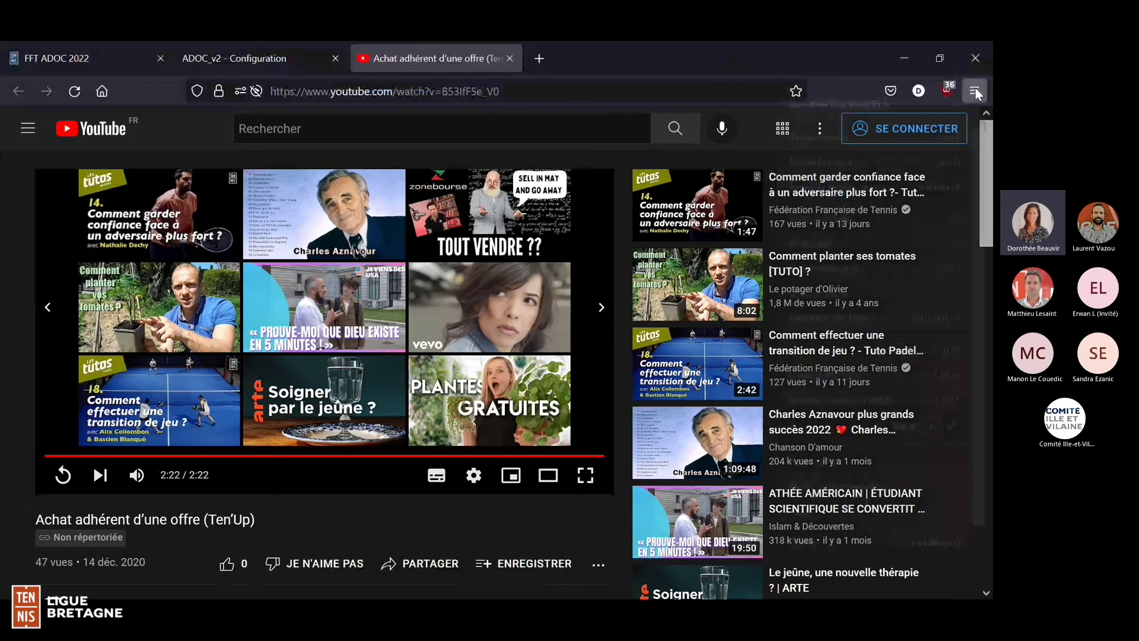
- Return to the ADOC help page and open the video "Achat grand public d'une offre (Ten'Up)" on YouTube in full screen
key(ctrl+shift+Tab)
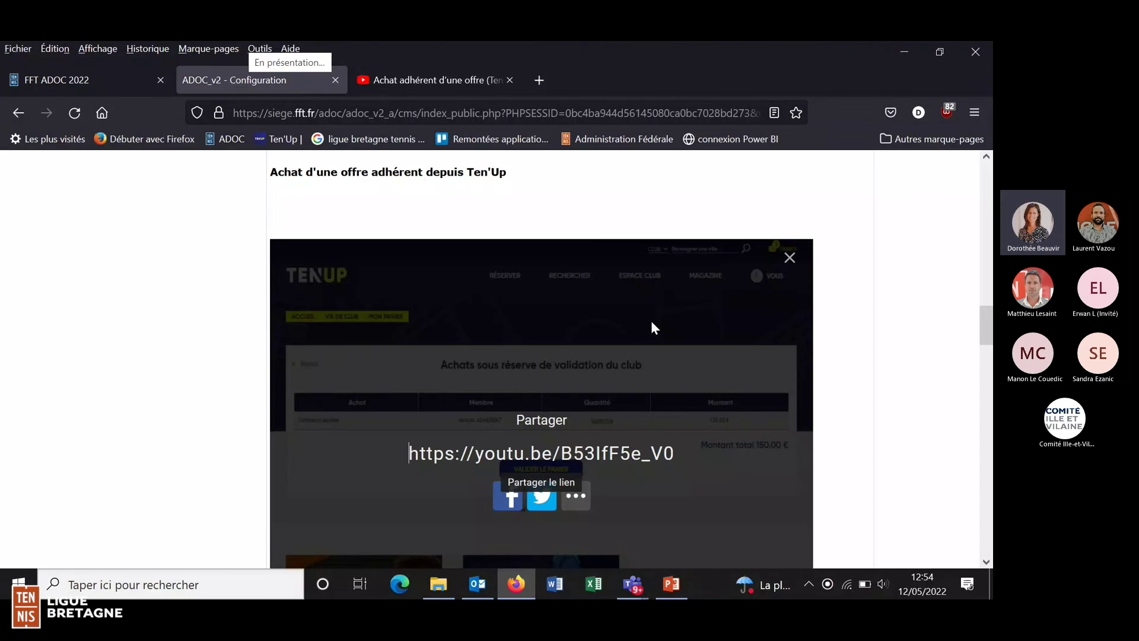
scroll(650, 320, down, 10)
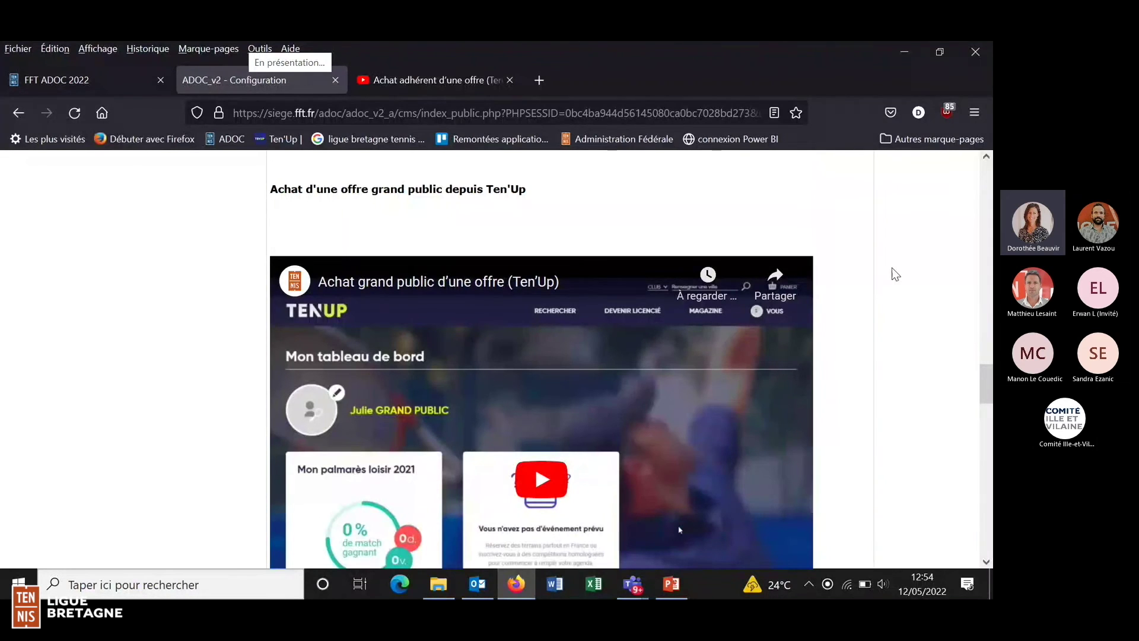
scroll(895, 274, down, 2)
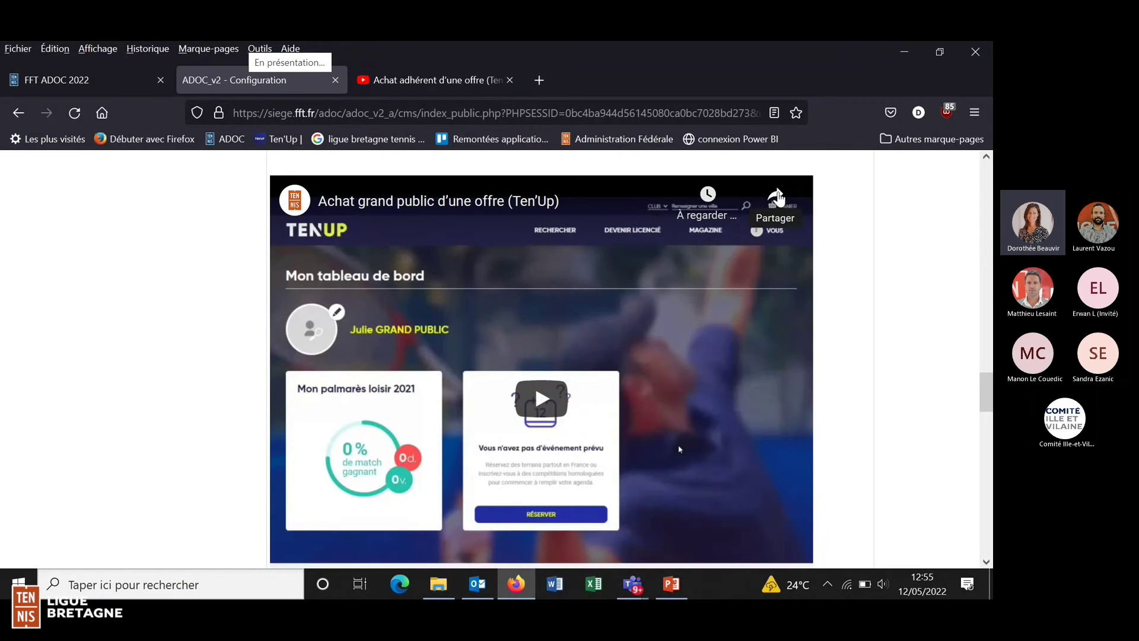
click(776, 199)
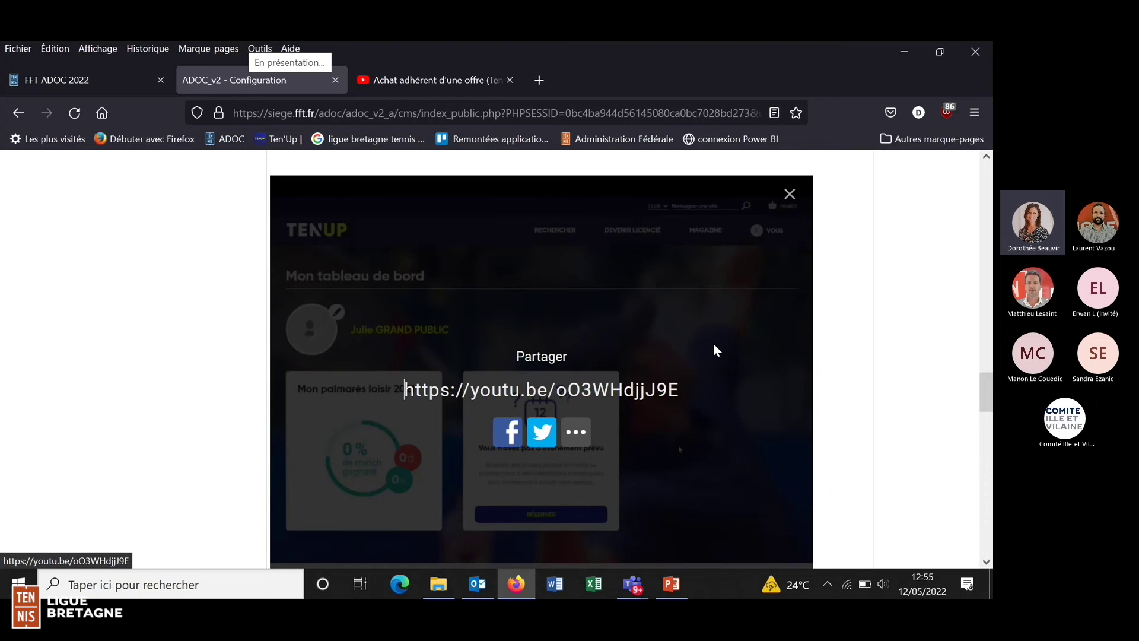
click(656, 387)
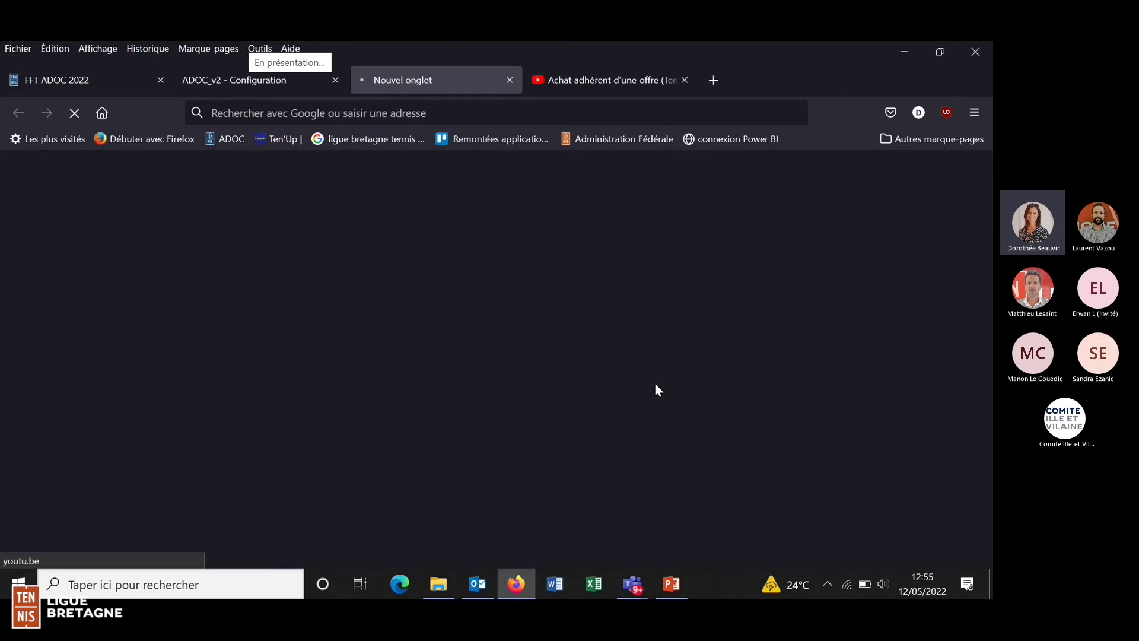
click(973, 114)
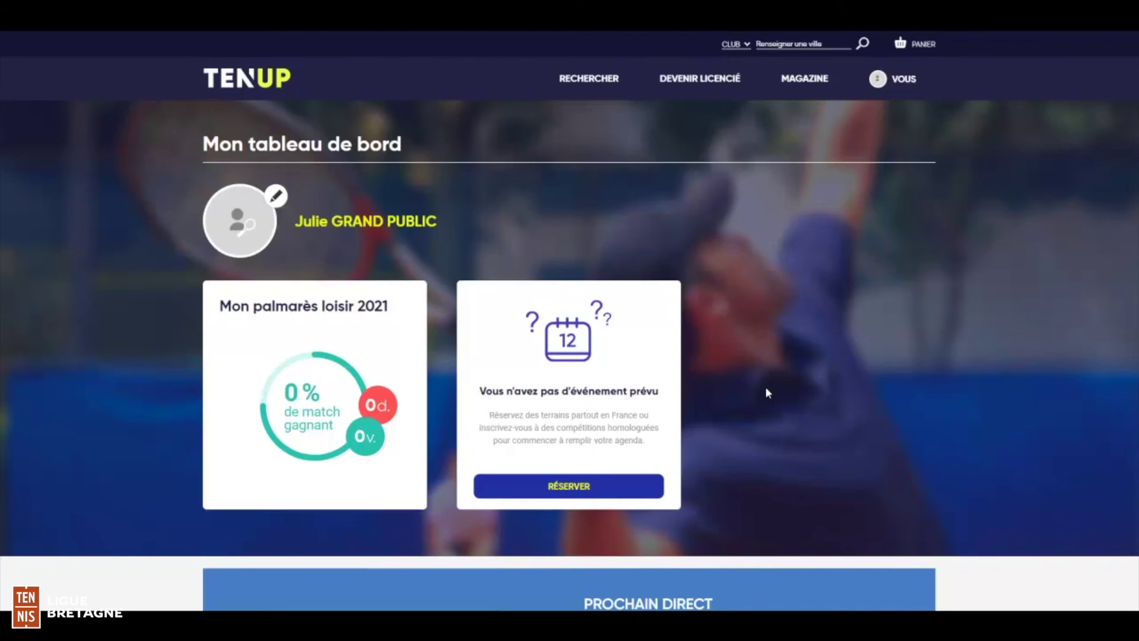
- In TEN'UP, search for clubs within 2 km of Boulogne-Billancourt and open the TC FEDERATION club page
mouse_move(603, 94)
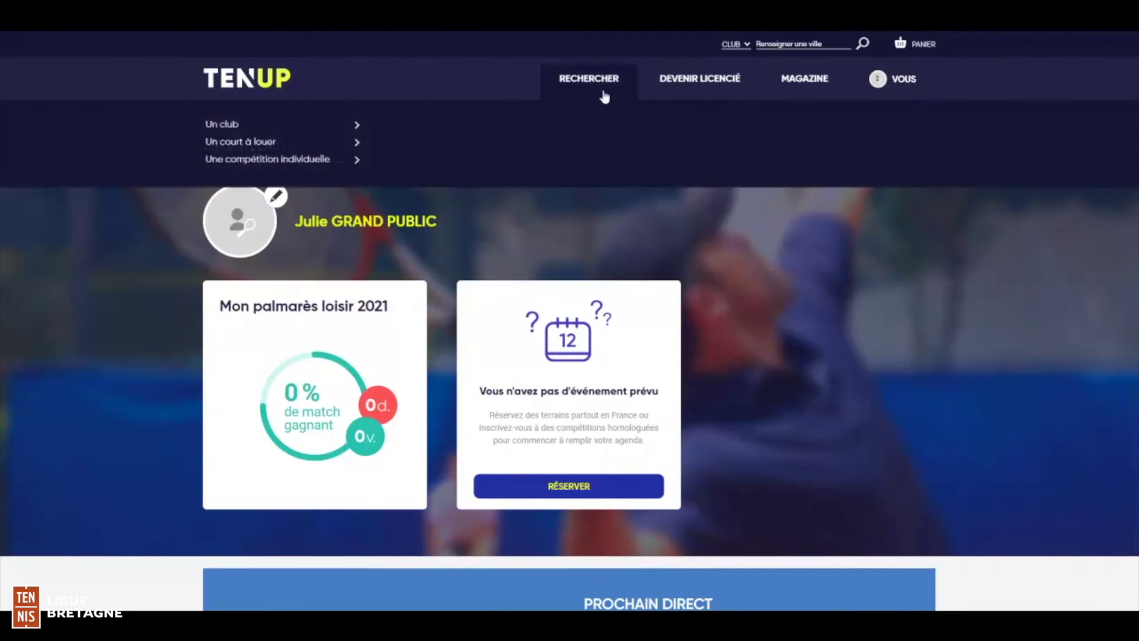
click(231, 129)
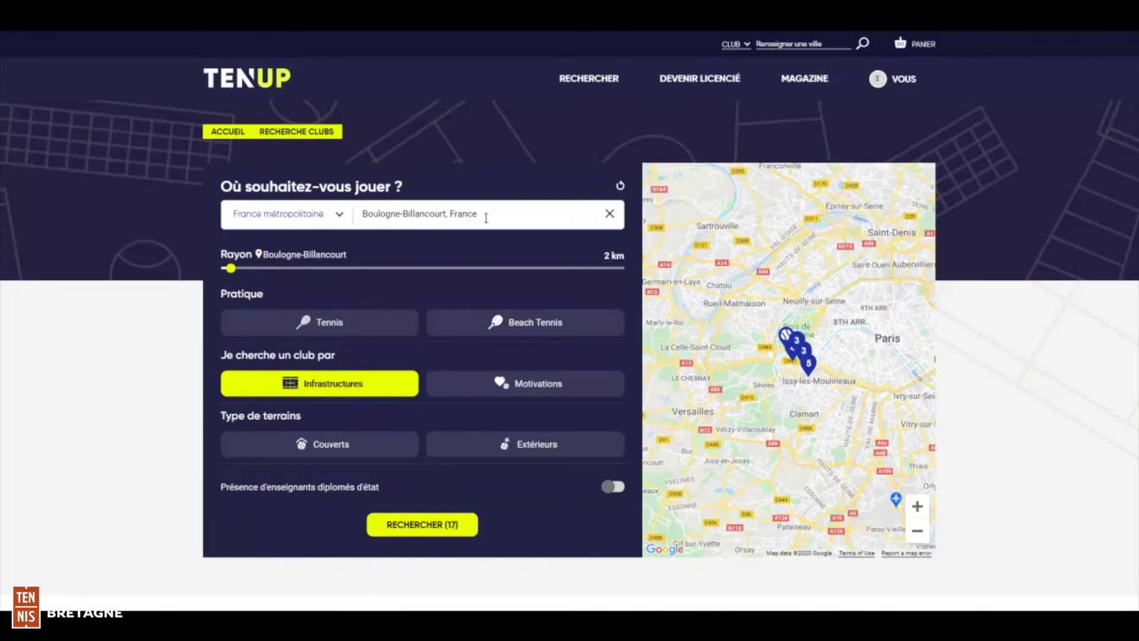
click(433, 530)
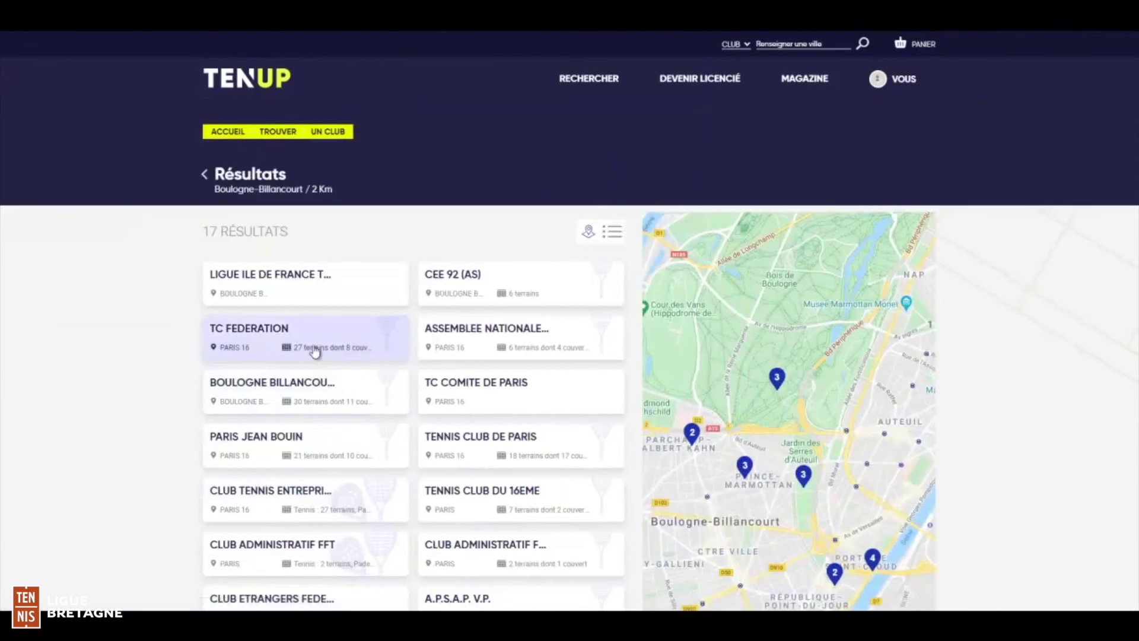
click(315, 351)
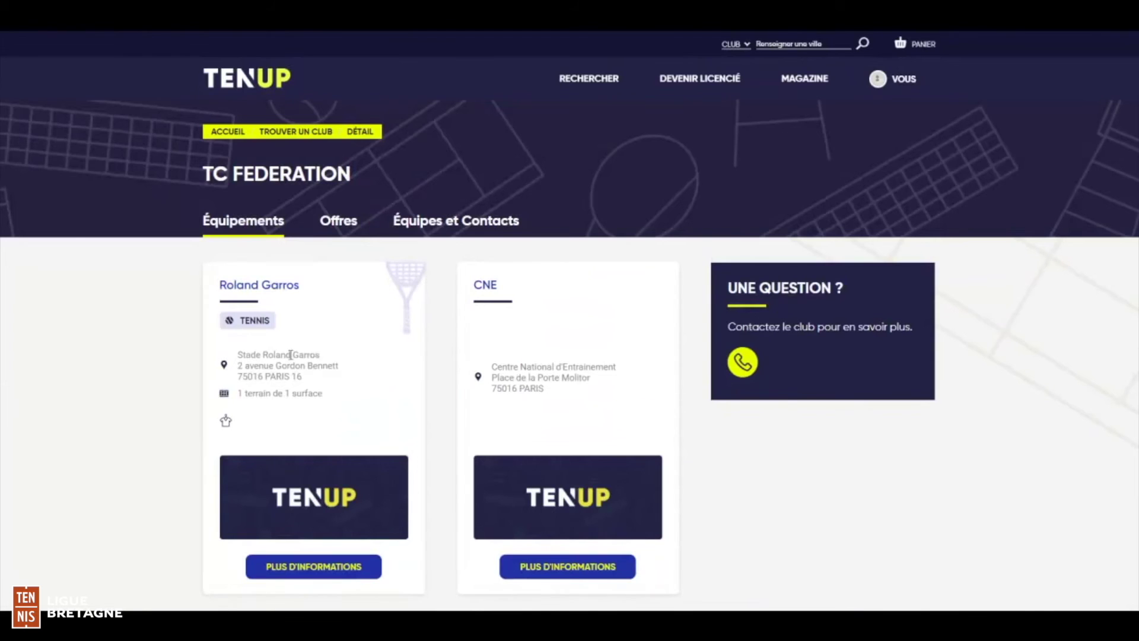
- Submit a pre-registration for the club's Cotisation adultes offer, accepting the prefilled personal and contact details and leaving the message empty
click(341, 229)
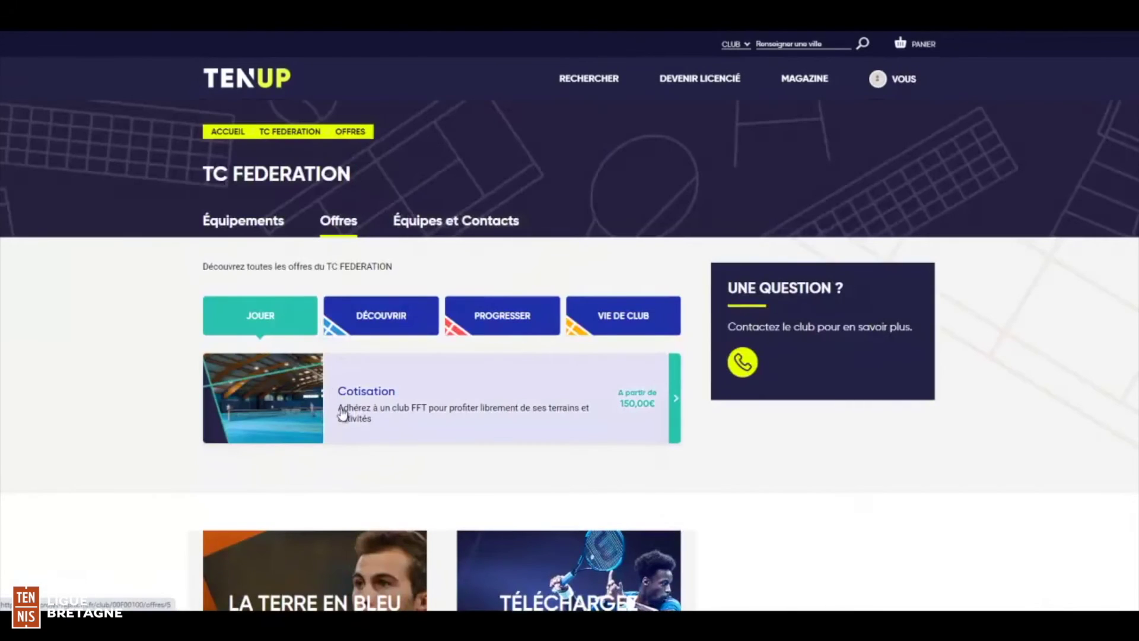
click(343, 413)
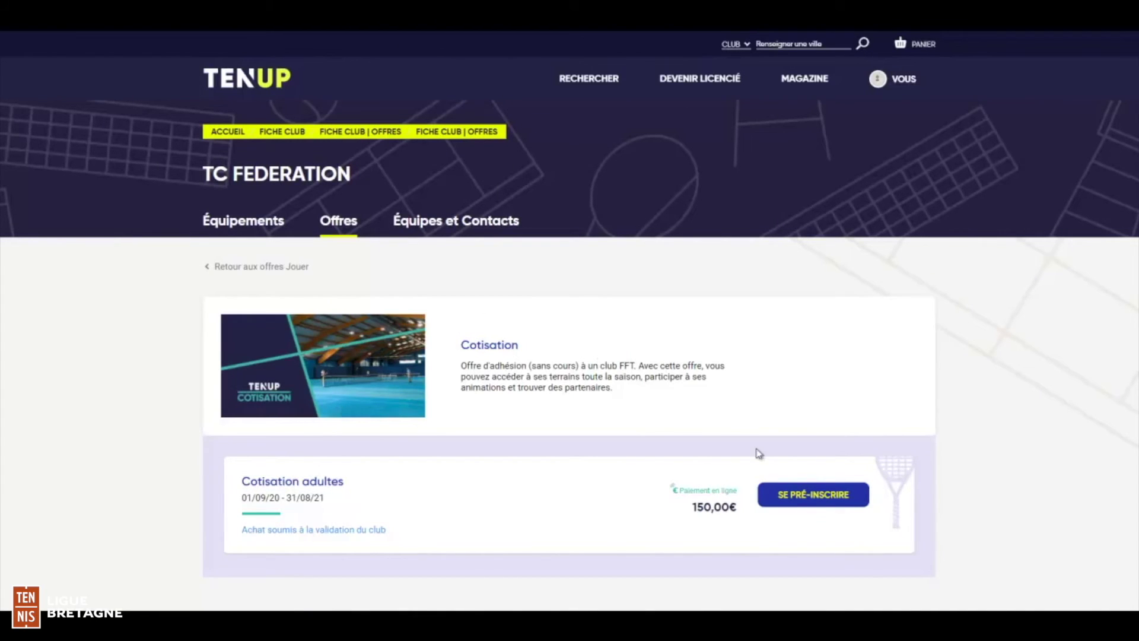
click(794, 496)
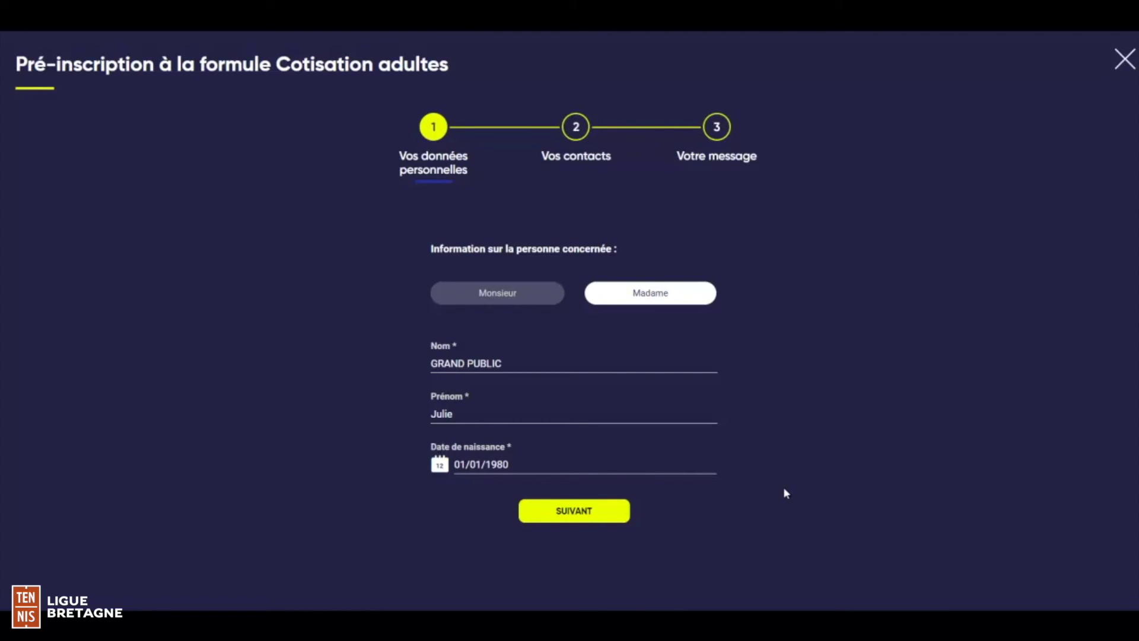
click(562, 515)
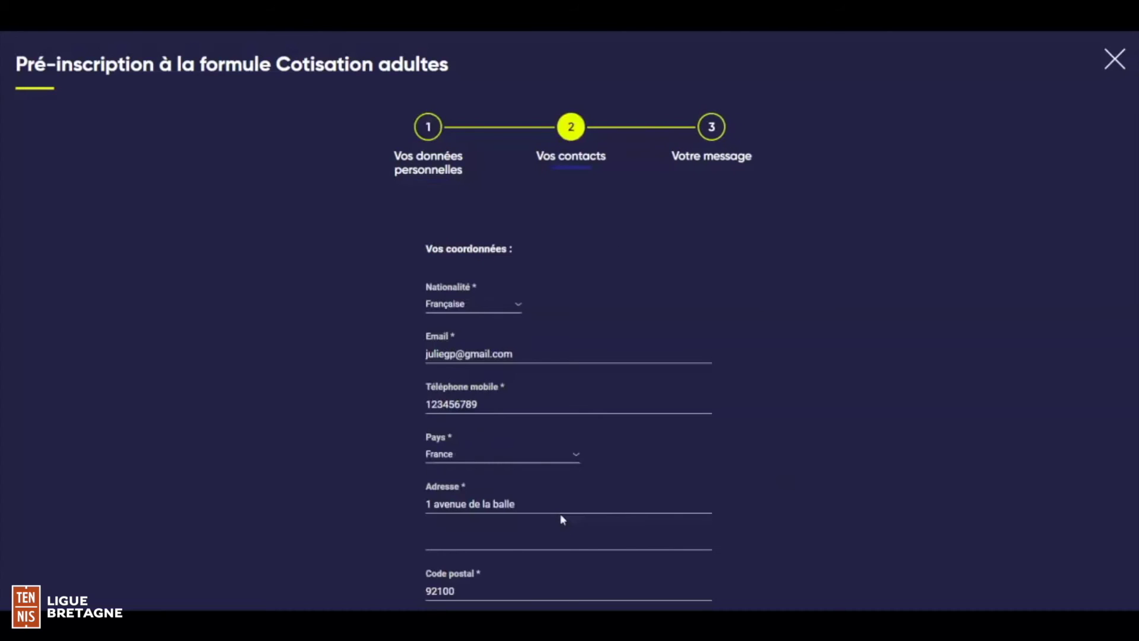
scroll(561, 518, down, 2)
click(601, 591)
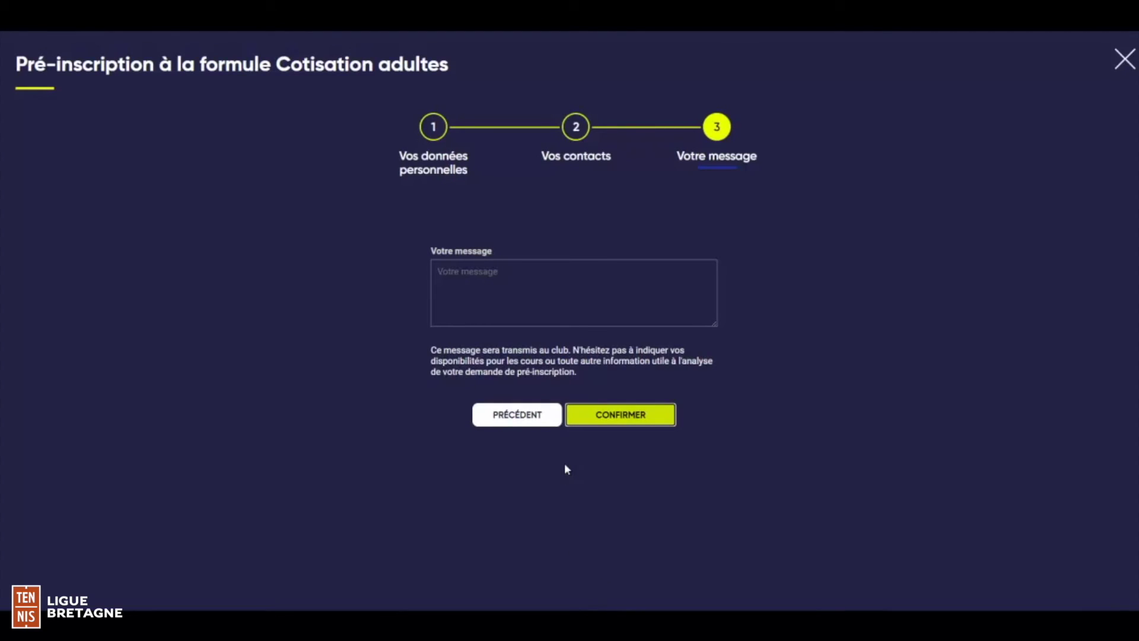
click(628, 418)
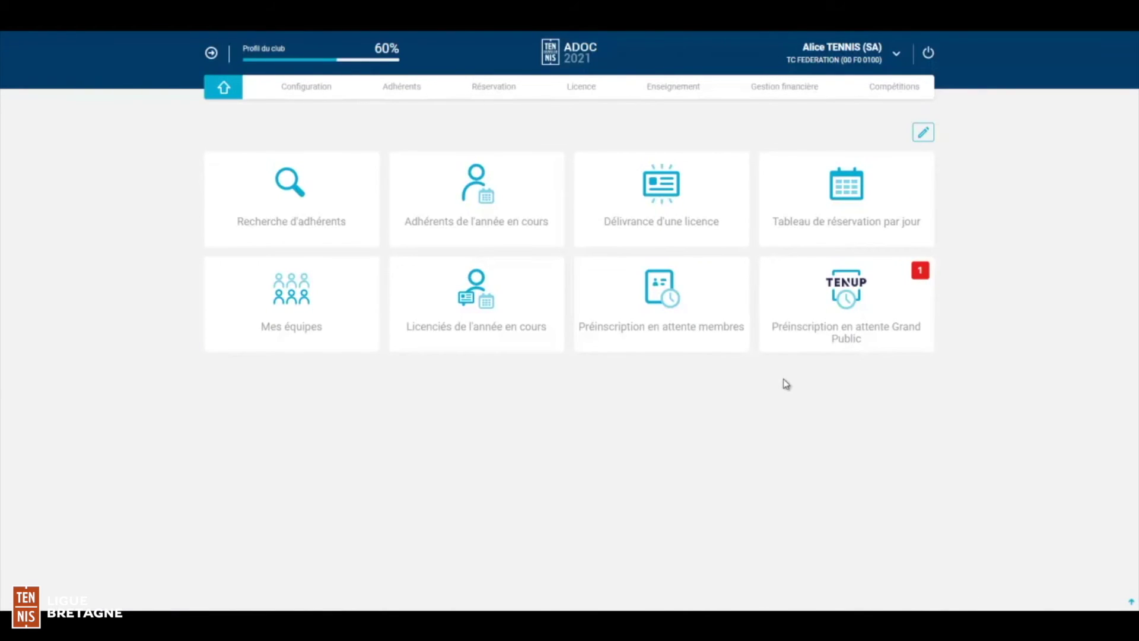
- In ADOC, validate the pending general-public (Grand Public) pre-registration for Cotisation adultes
click(795, 290)
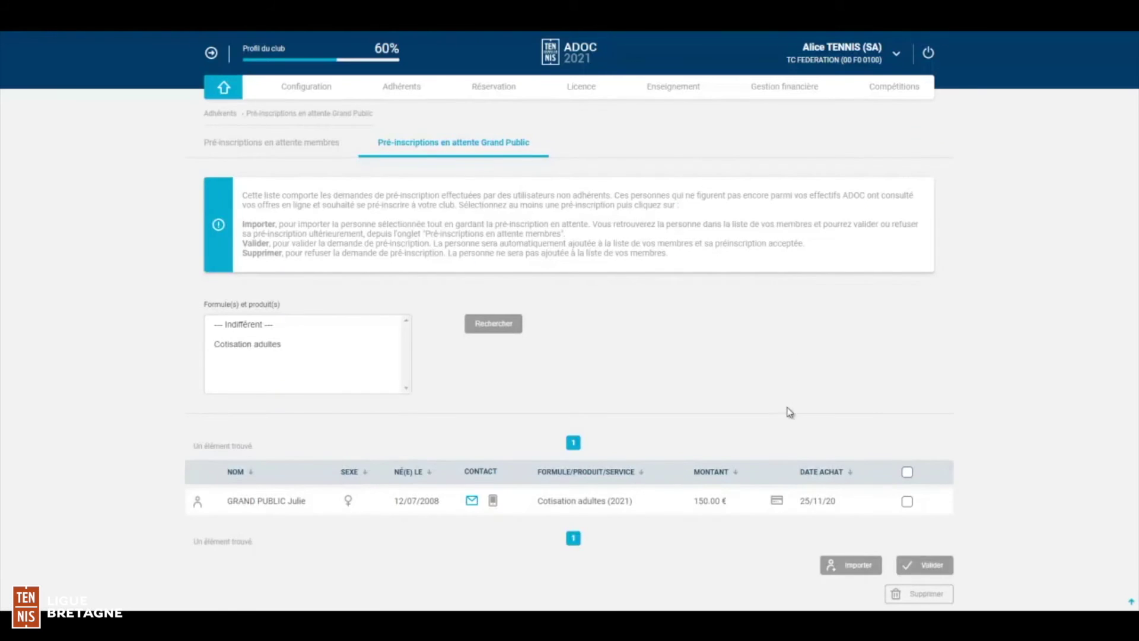
scroll(788, 412, down, 1)
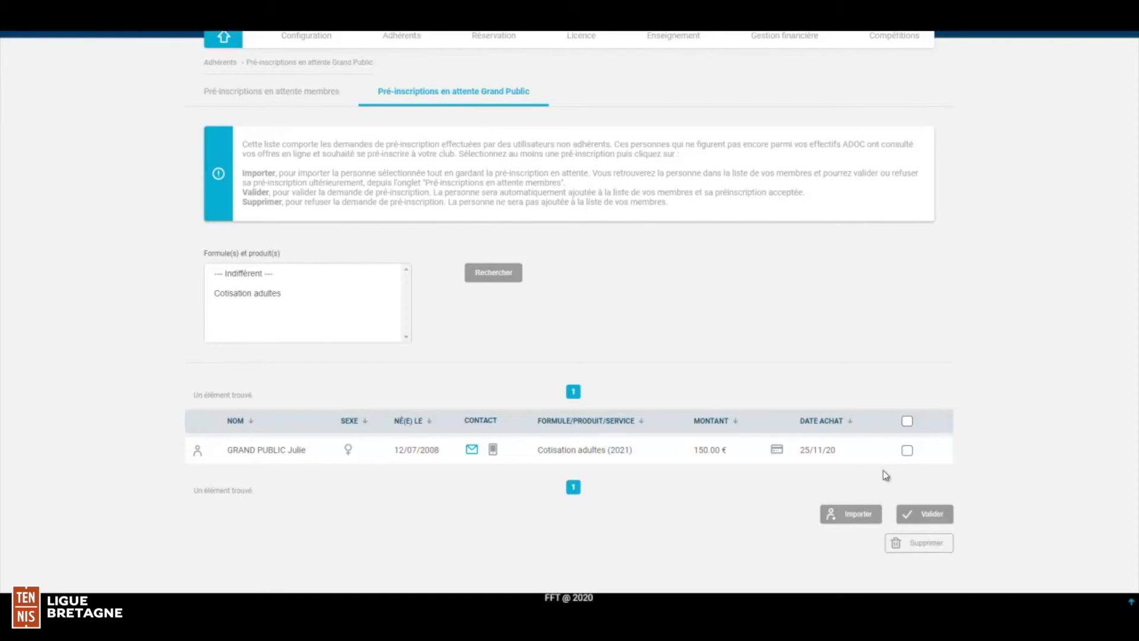
click(907, 451)
click(929, 518)
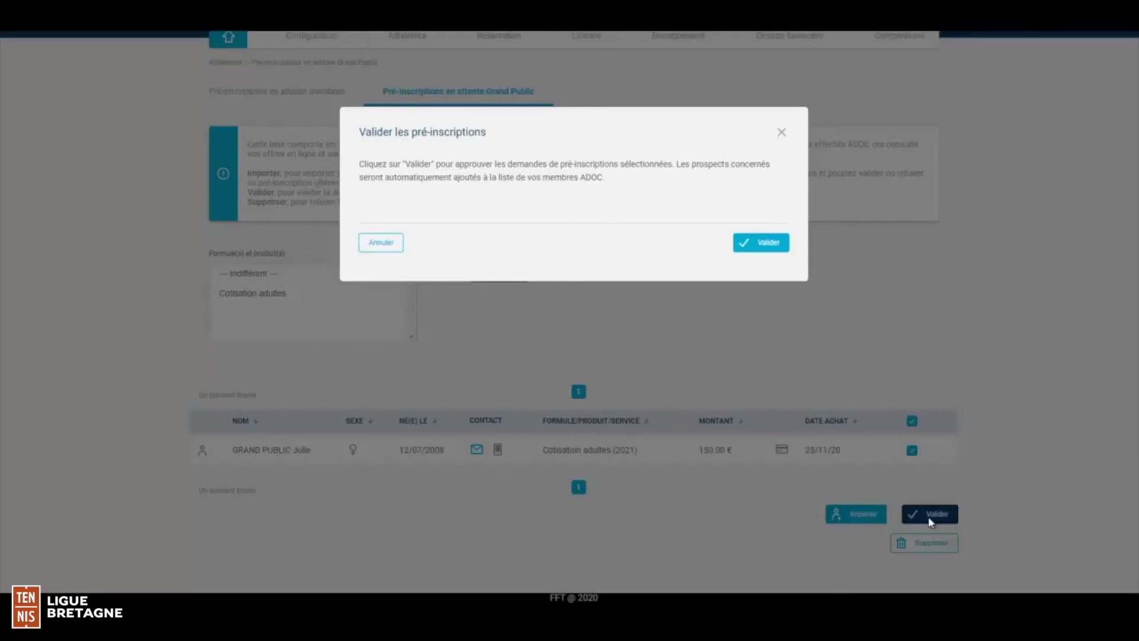
click(774, 255)
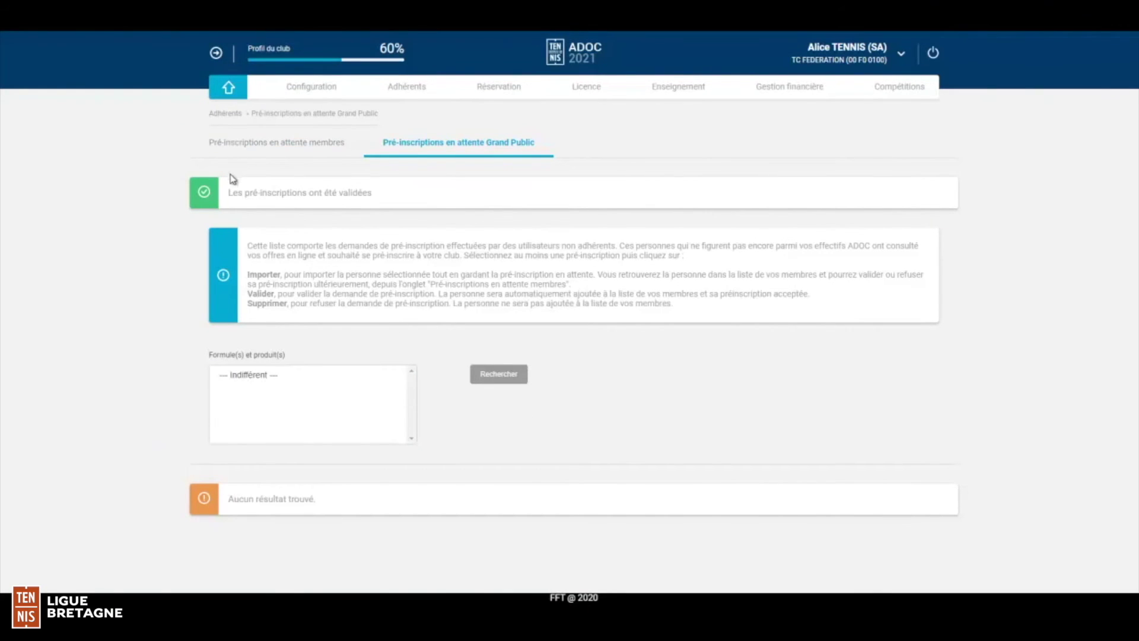
- Search the club's members by the new registrant's surname and open the matching member record
mouse_move(407, 87)
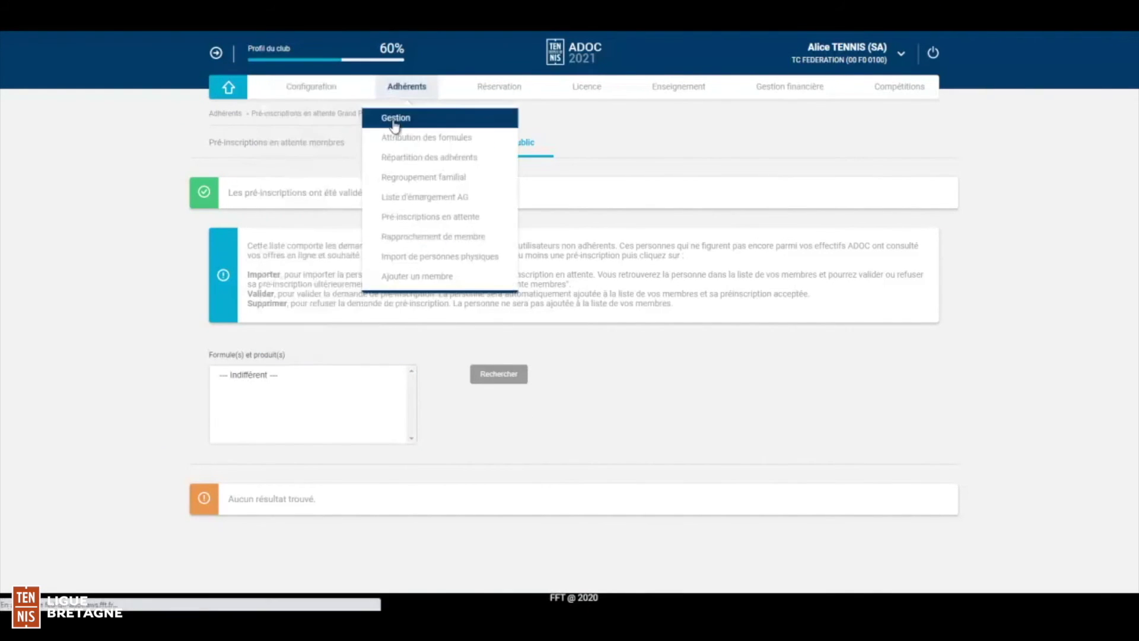
click(393, 117)
text(rand)
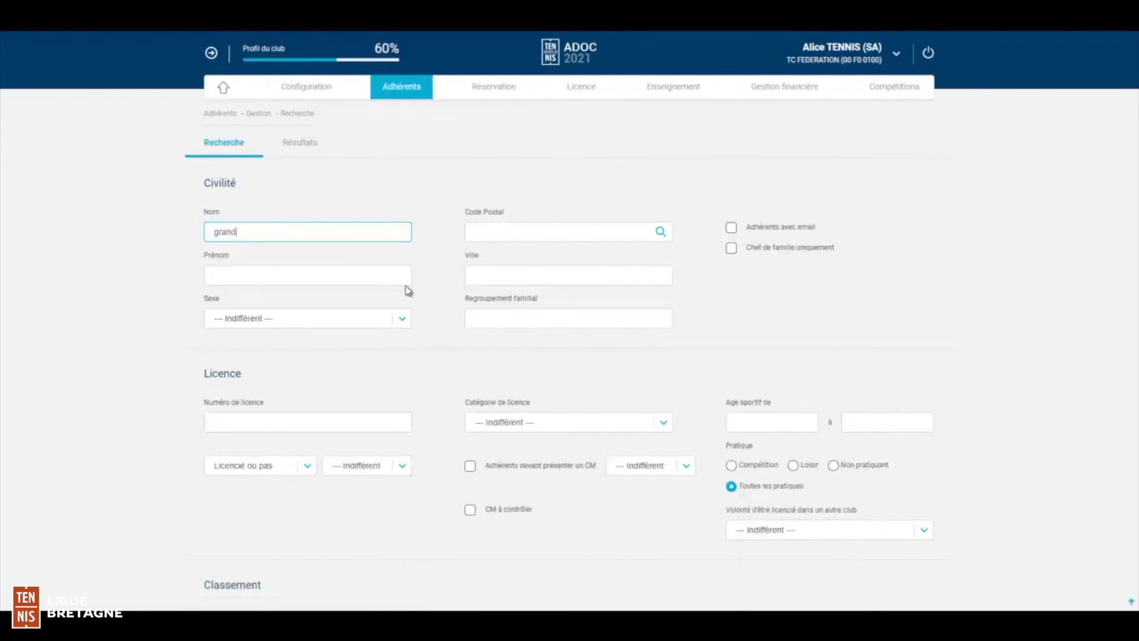
key(Return)
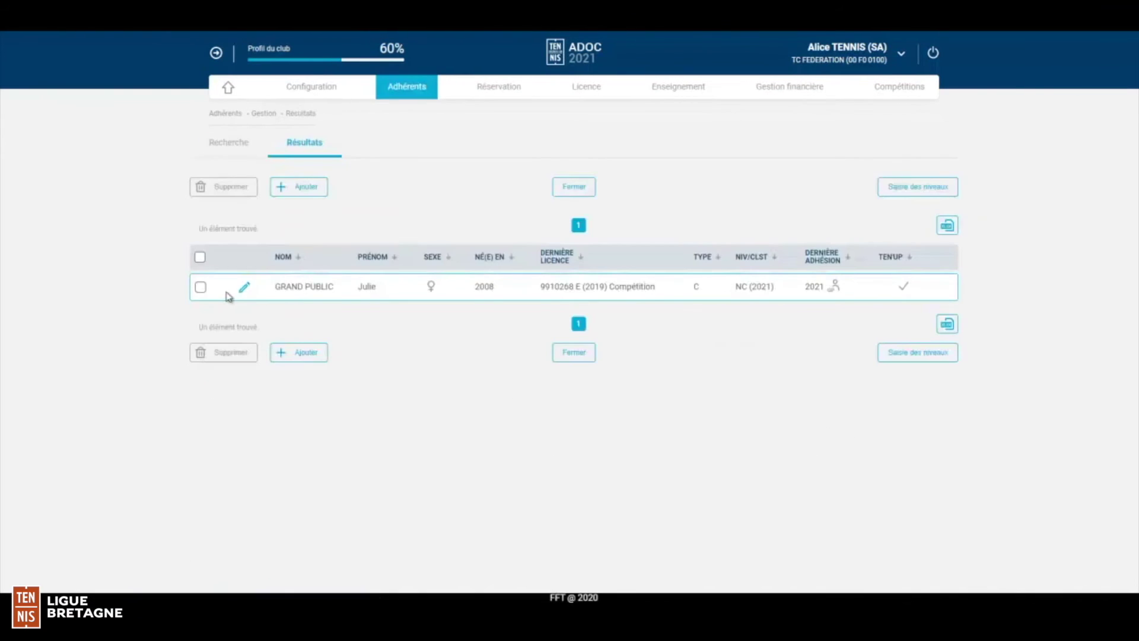
click(244, 287)
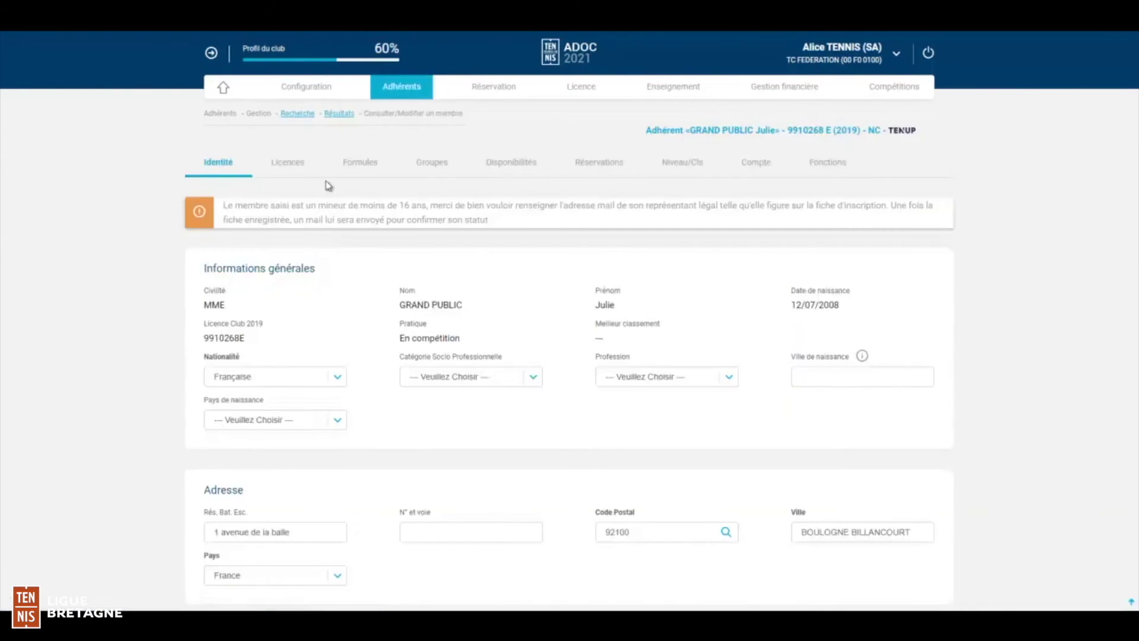
- Examine the member's assigned formulas and the account's balance, purchases and pending payments
click(361, 163)
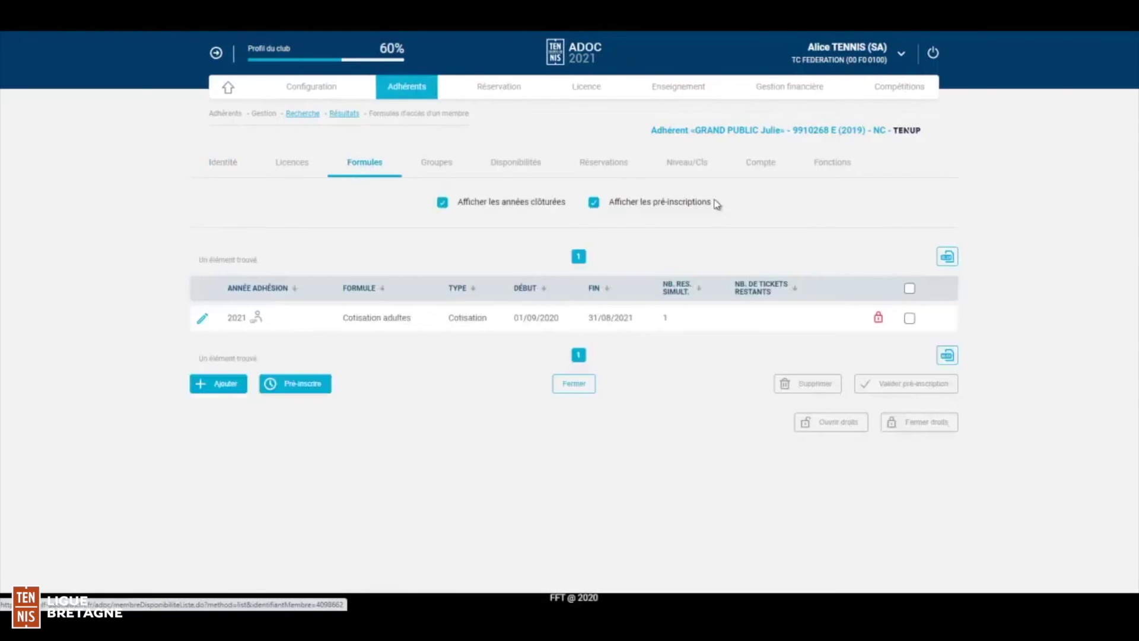
click(770, 166)
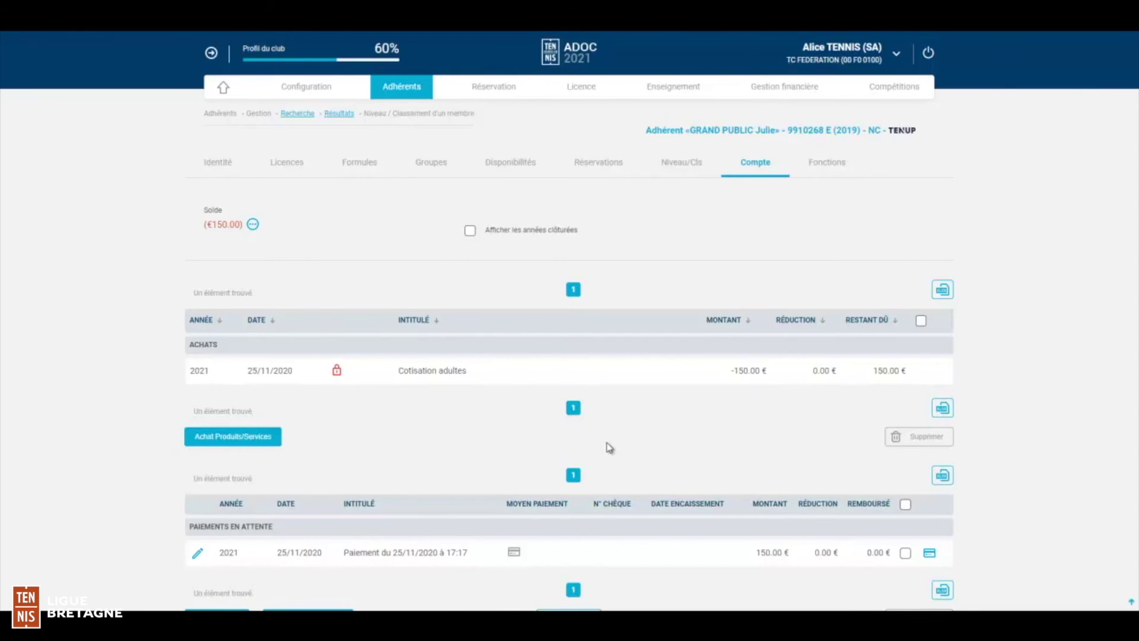
scroll(610, 448, down, 1)
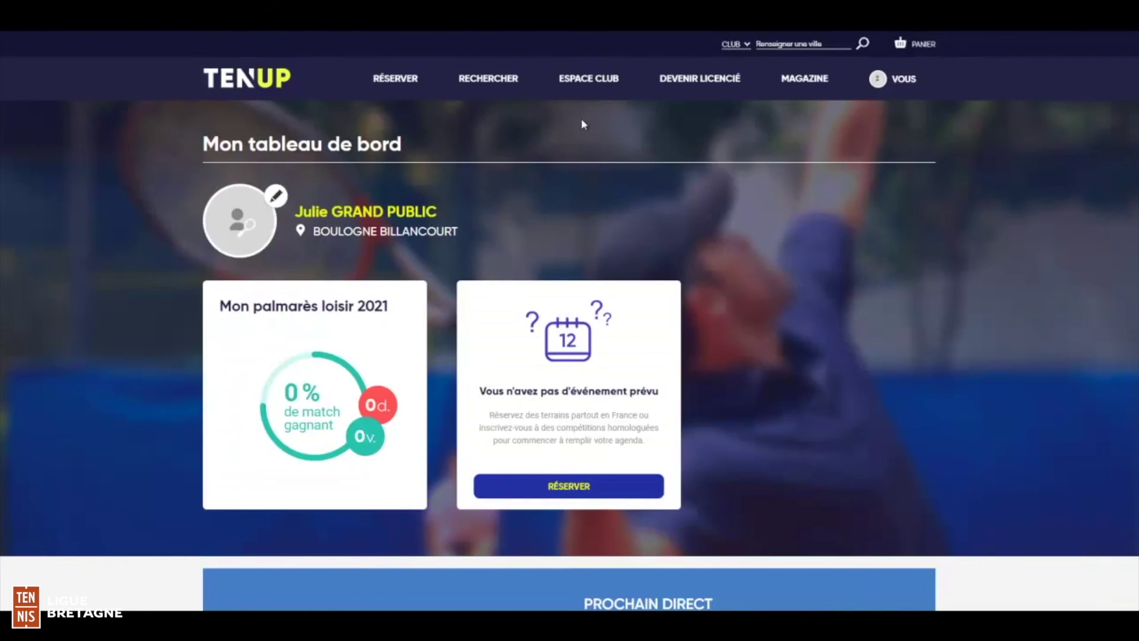
- In TEN'UP, select the pending payment of 25/11/2020, choose Visa as the payment method and validate the 150.00 € payment
mouse_move(600, 86)
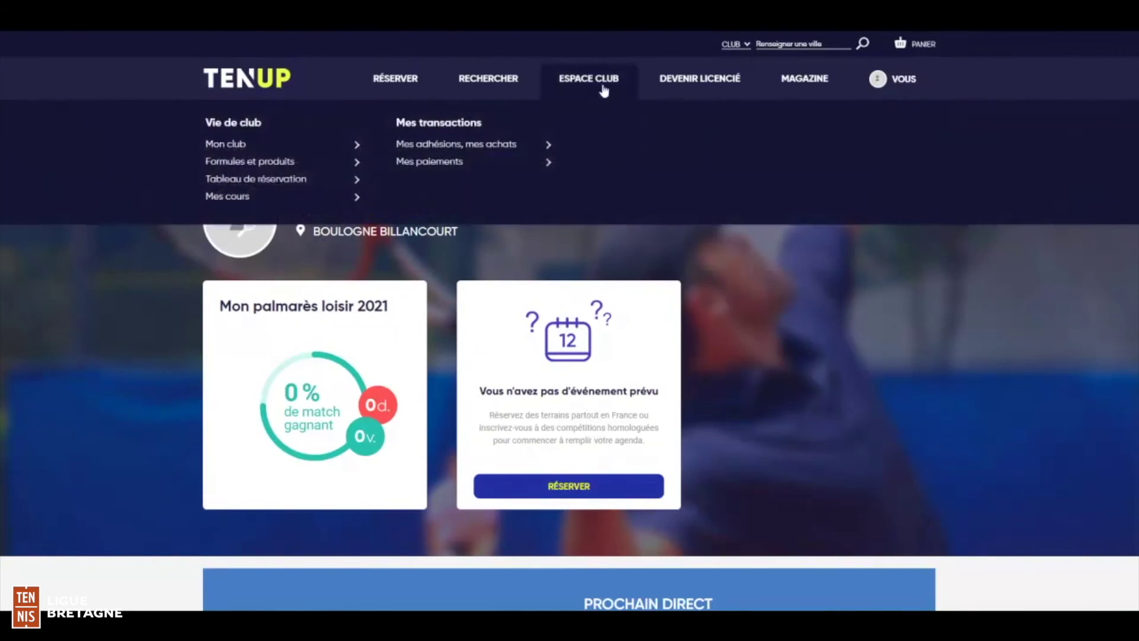
click(447, 165)
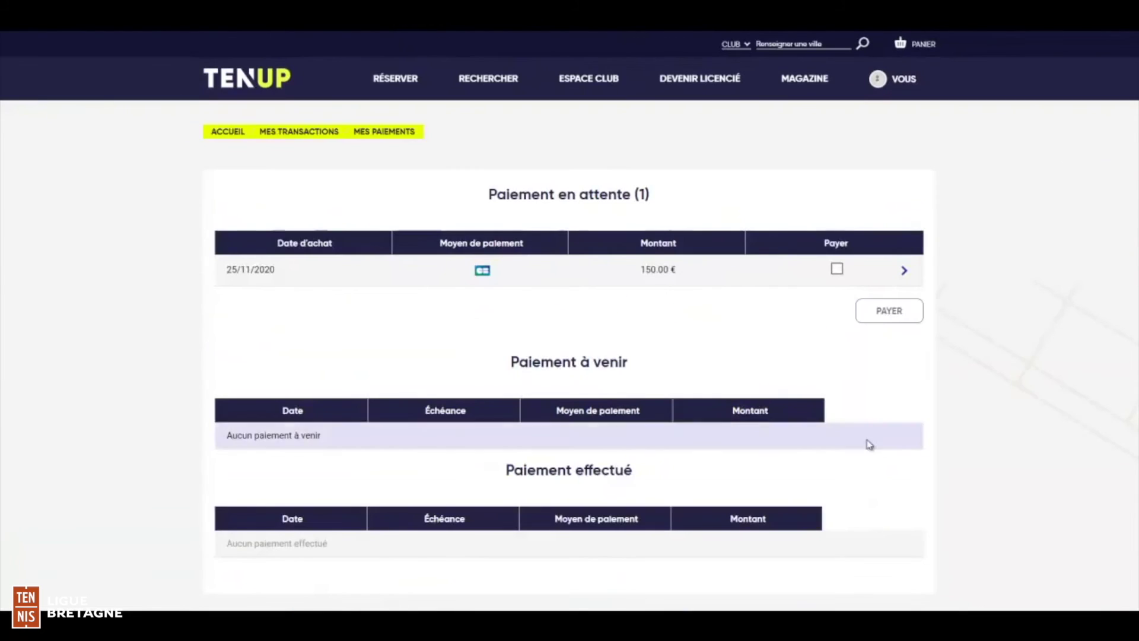
click(837, 270)
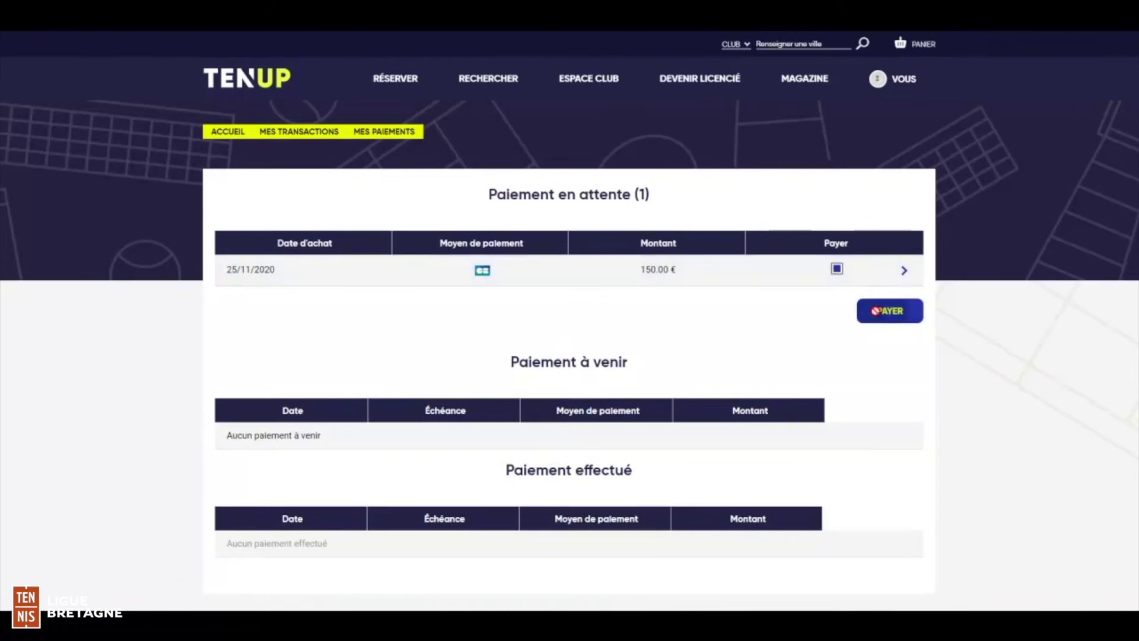
click(881, 311)
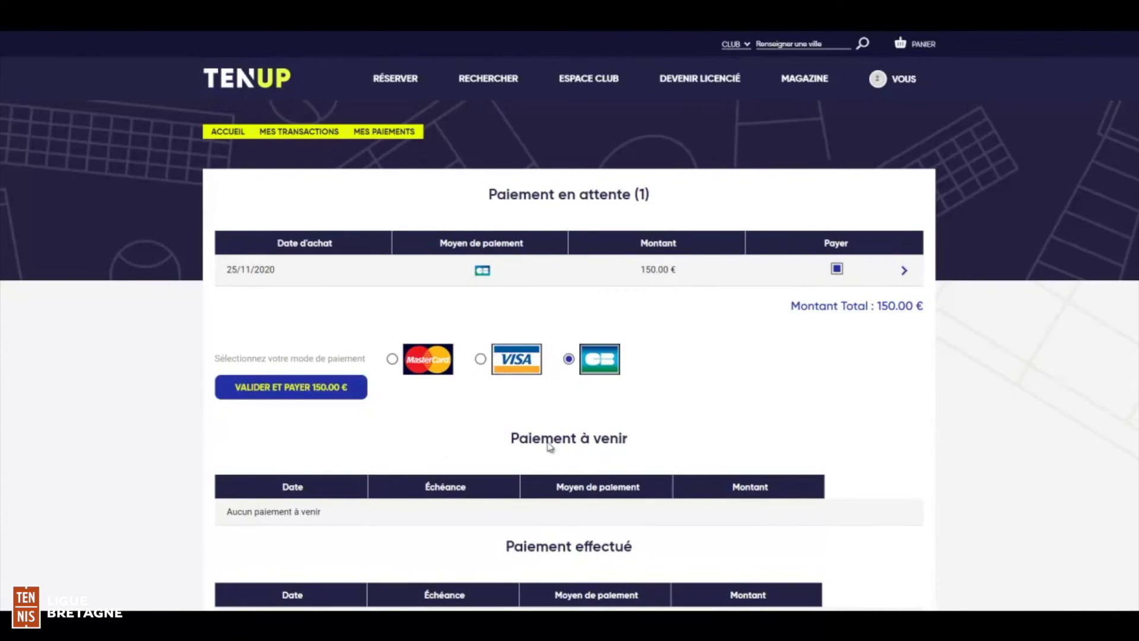
click(503, 371)
click(300, 401)
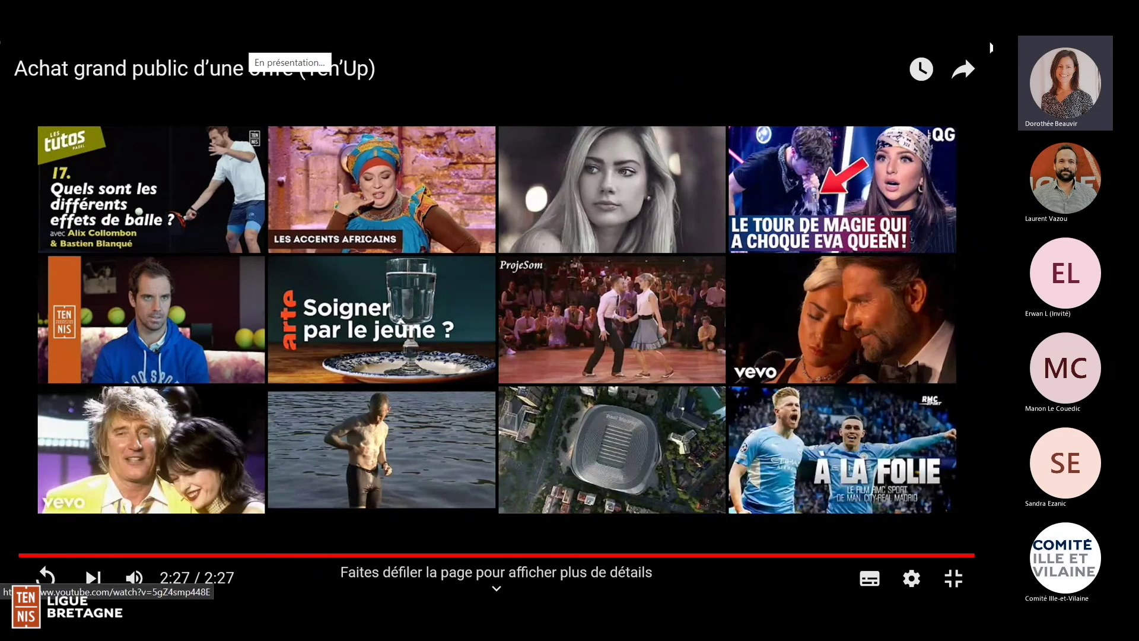
- Exit full-screen playback of the general-public purchase video and take the browser window out of full screen
key(Escape)
click(974, 91)
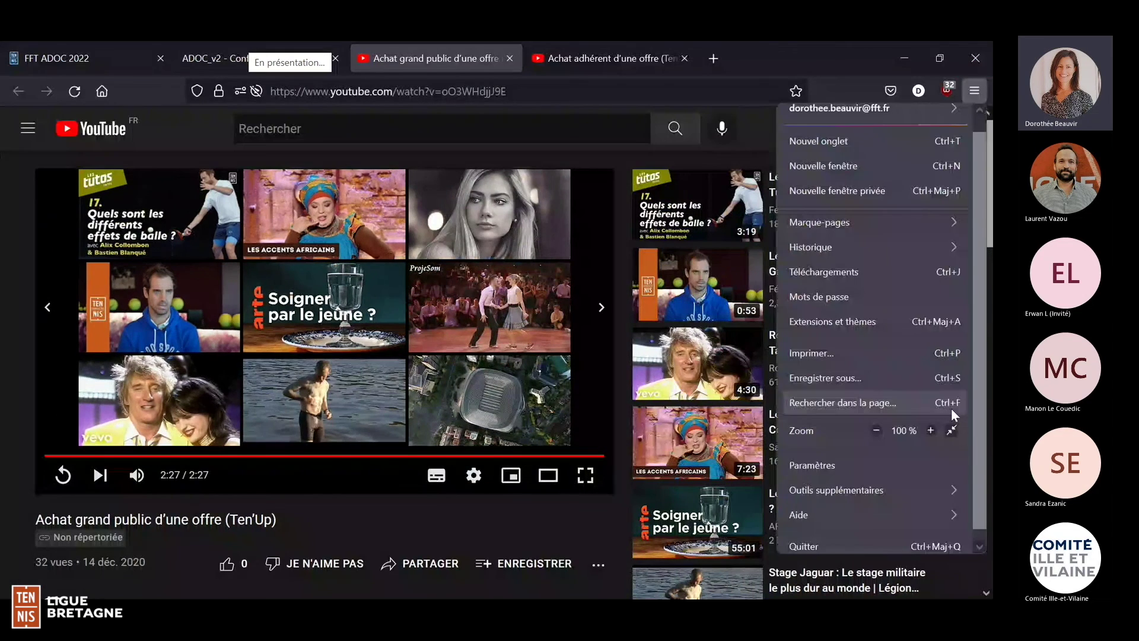
click(952, 425)
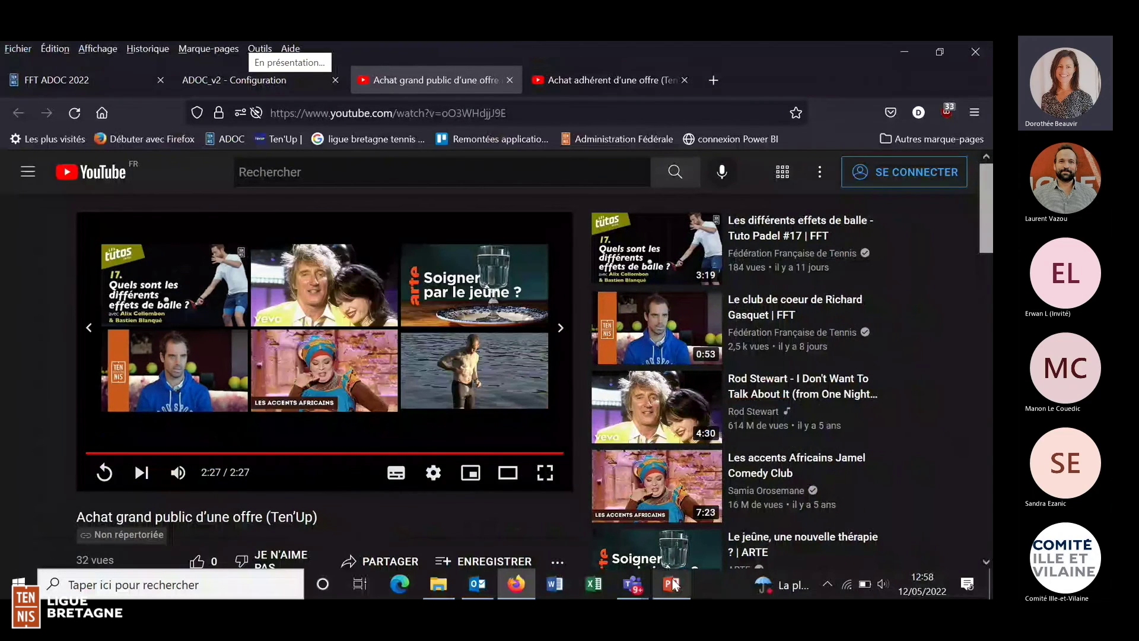
- Switch to the Préinscriptions presentation in PowerPoint and start the slide show from the first slide
click(672, 584)
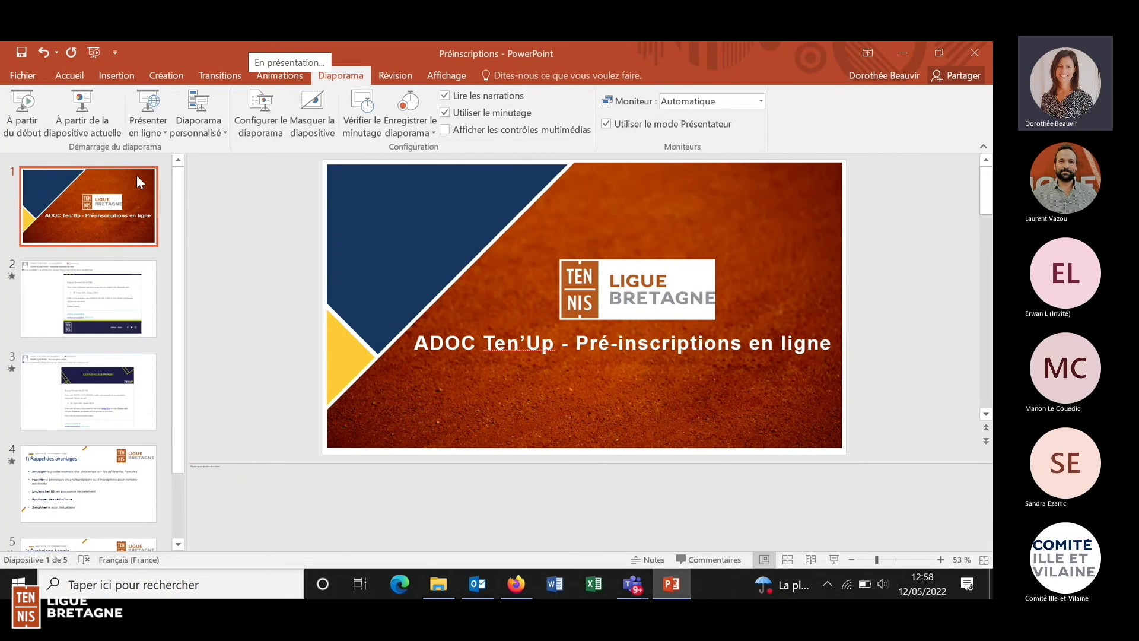
click(24, 113)
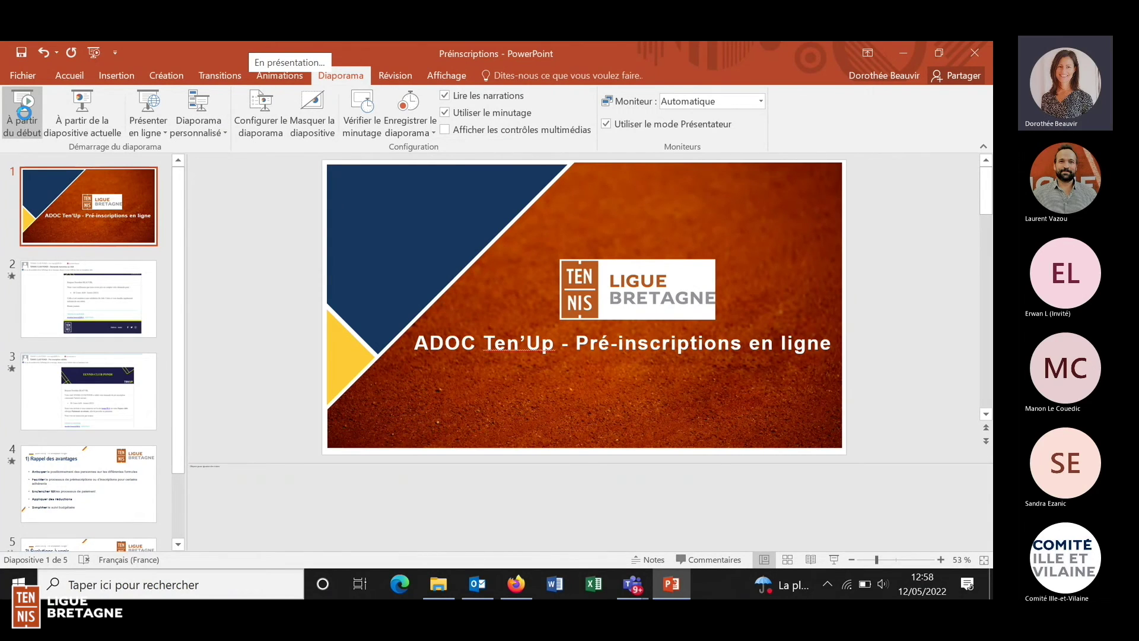